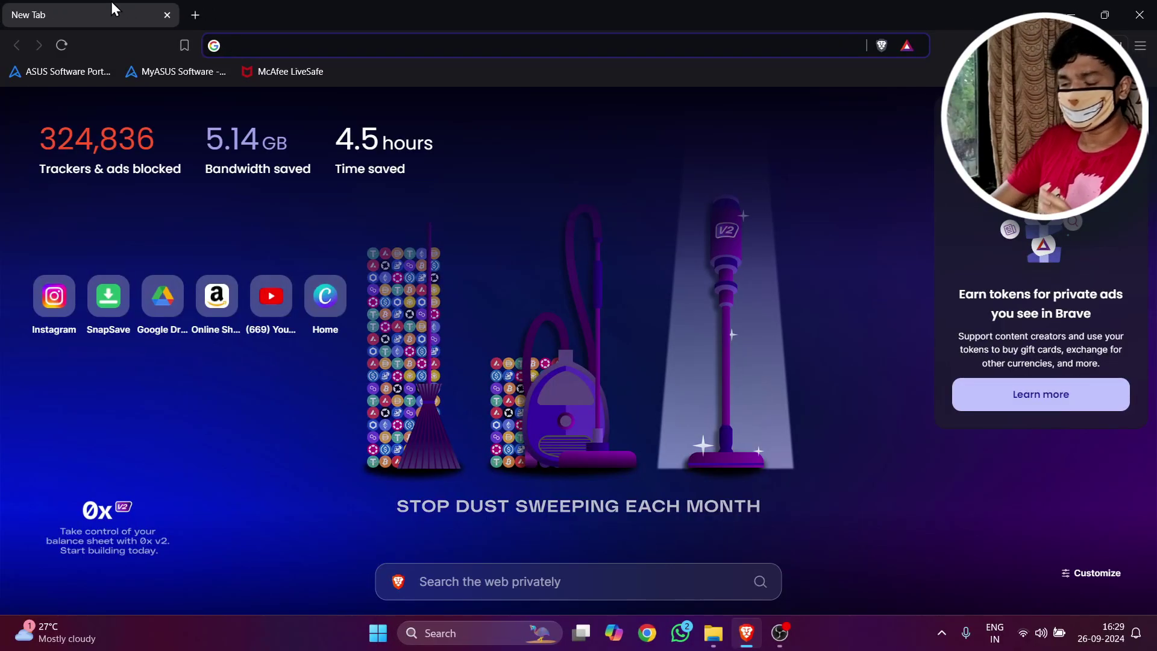
# Search the web for "blender download" and open the Blender 3.6 LTS page on blender.org.
pyautogui.write('bl')
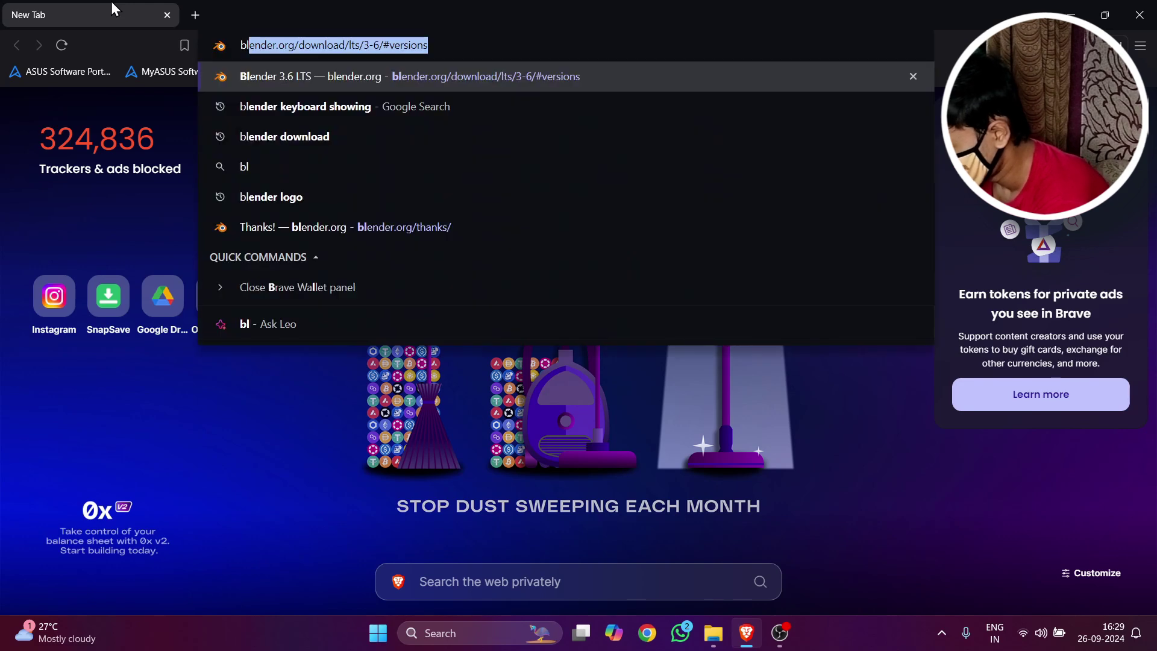
pyautogui.write('ender download')
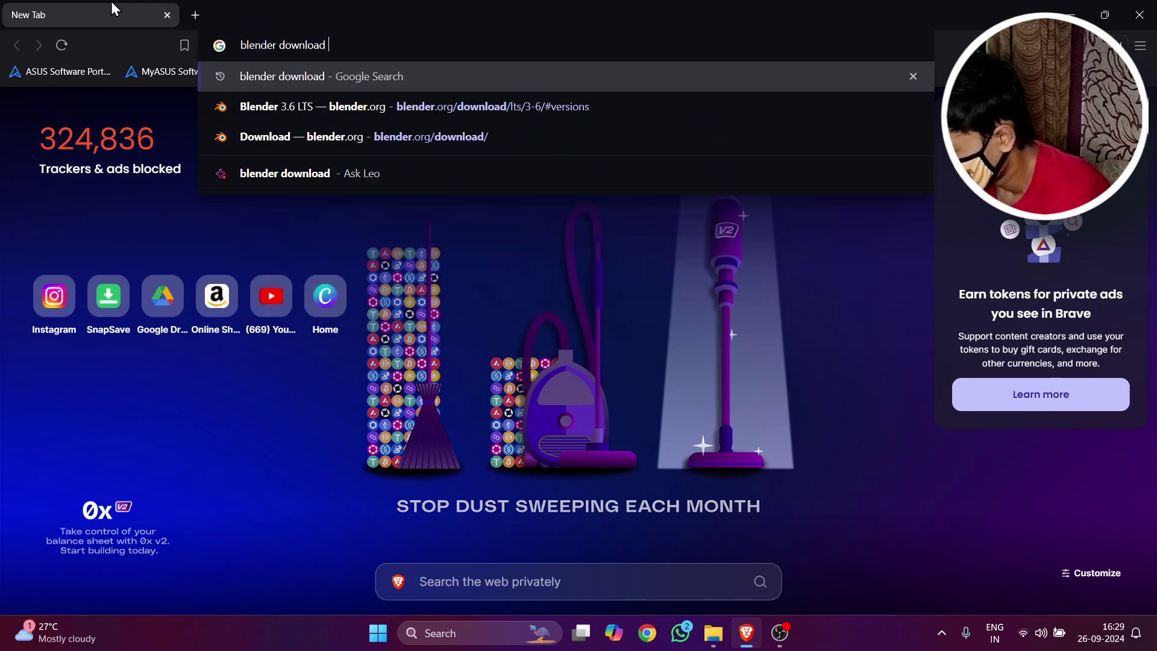
pyautogui.press('Return')
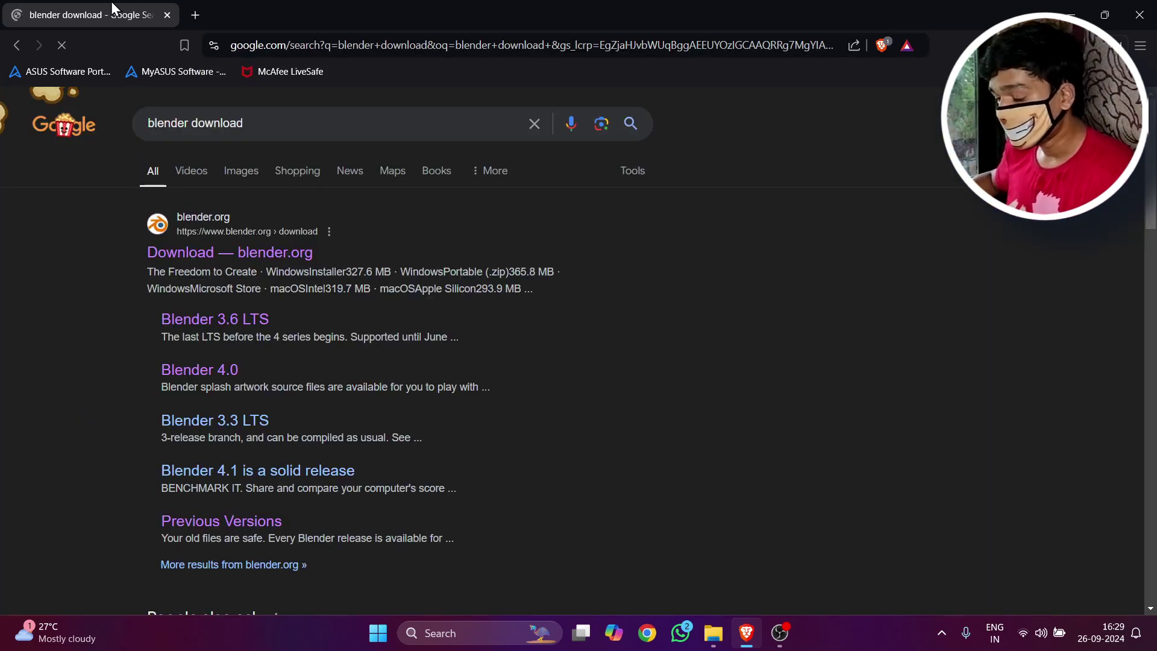
pyautogui.click(256, 319)
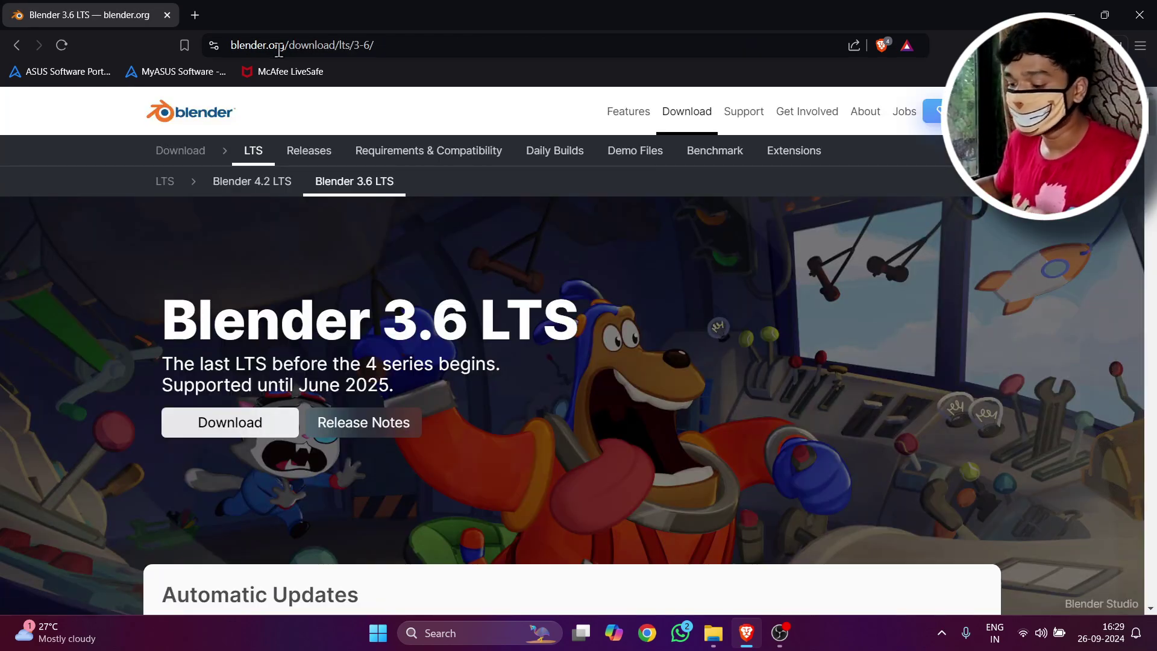
# Download the Windows installer of Blender 3.6.16 LTS.
pyautogui.scroll(-1, 328, 357)
pyautogui.click(226, 345)
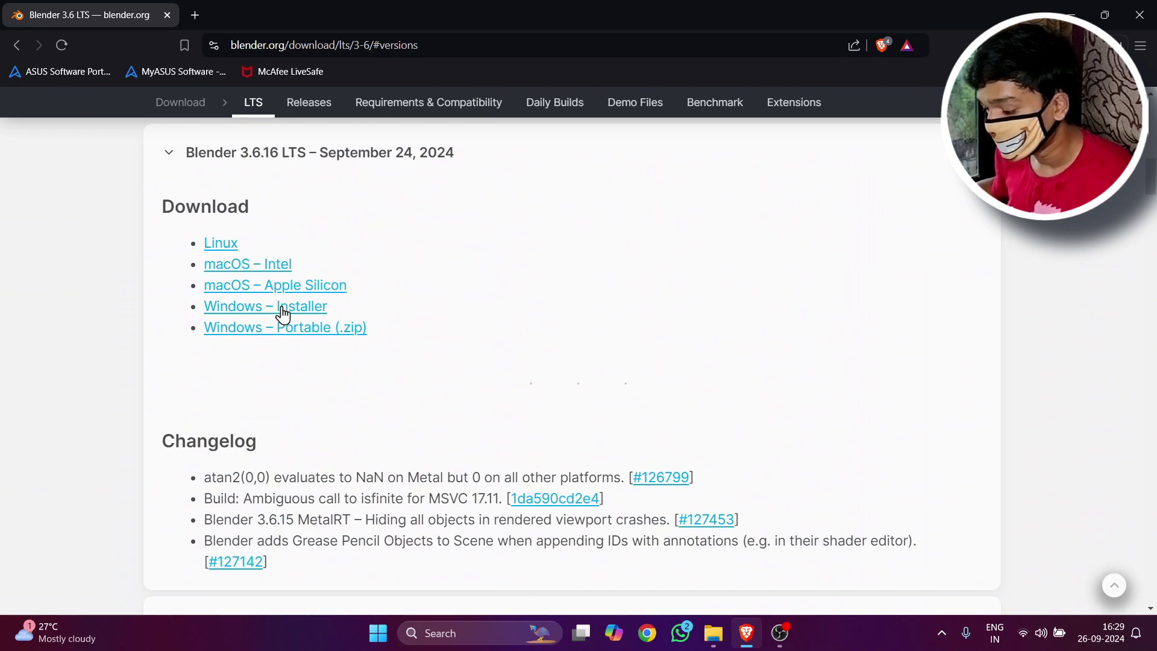
pyautogui.click(285, 314)
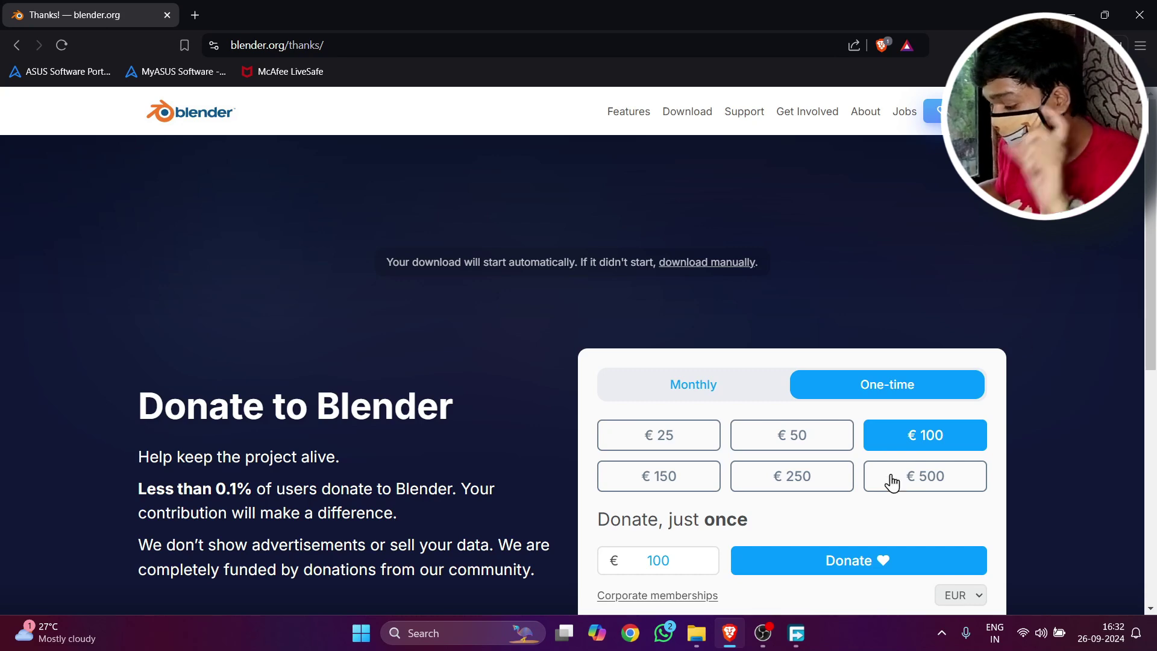
# Locate blender-3.6.16-windows-x64.msi through Free Download Manager and run it from the Downloads folder.
pyautogui.click(796, 633)
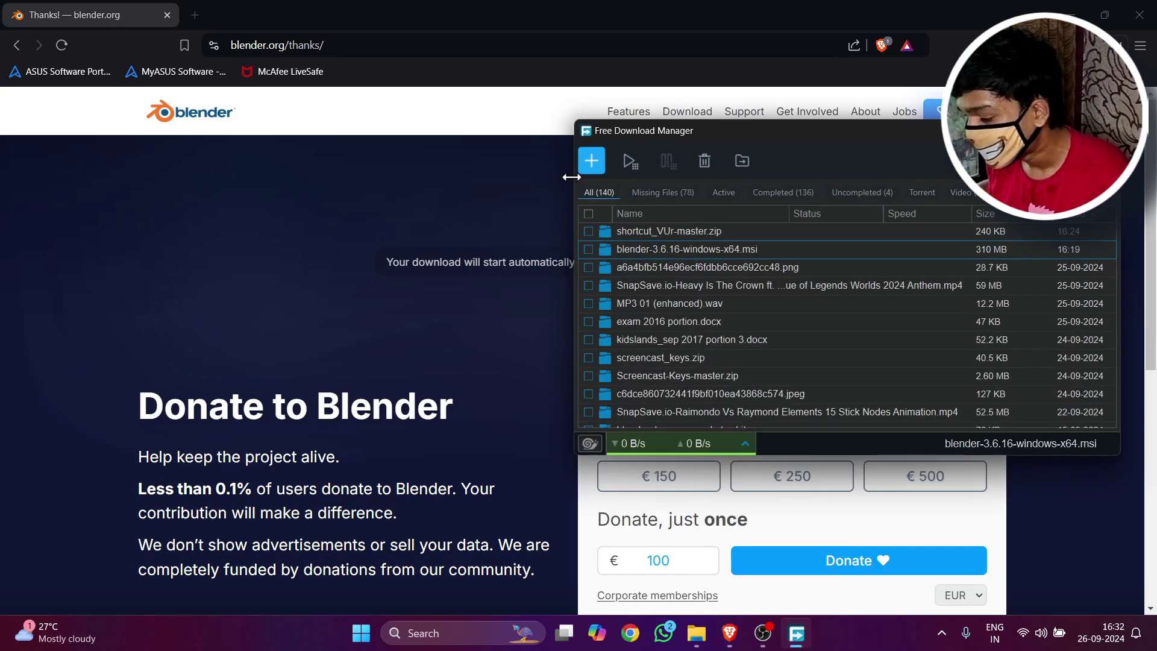
pyautogui.click(604, 249)
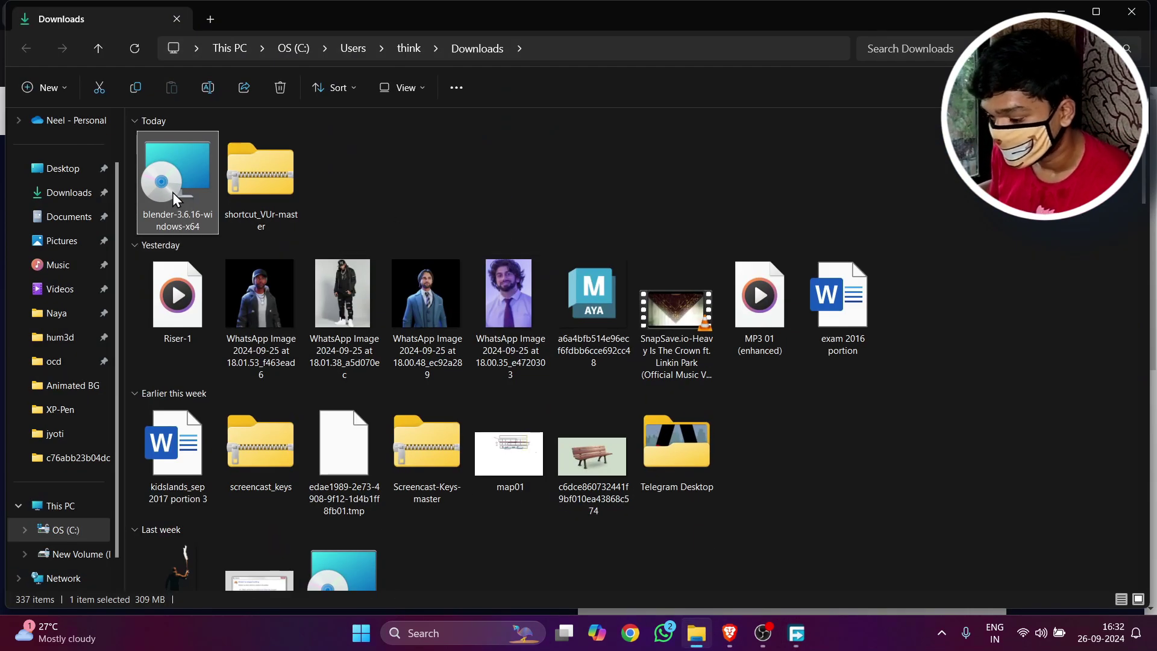
pyautogui.doubleClick(172, 193)
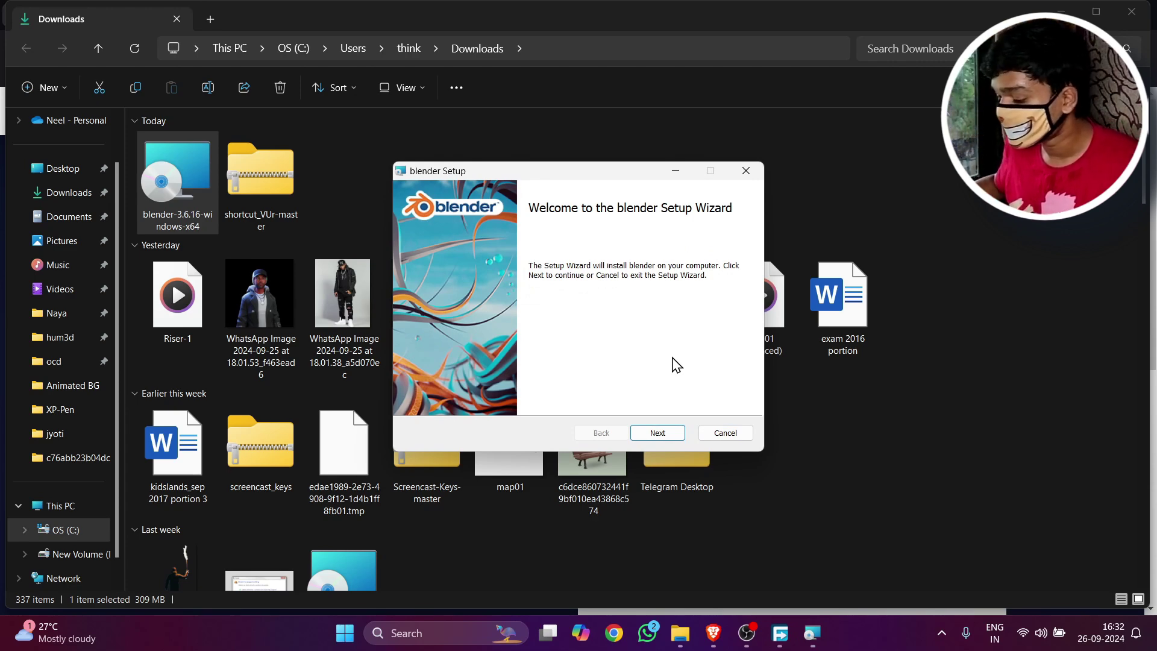
# Accept the licence agreement terms in the blender Setup wizard and advance through its pages.
pyautogui.click(656, 432)
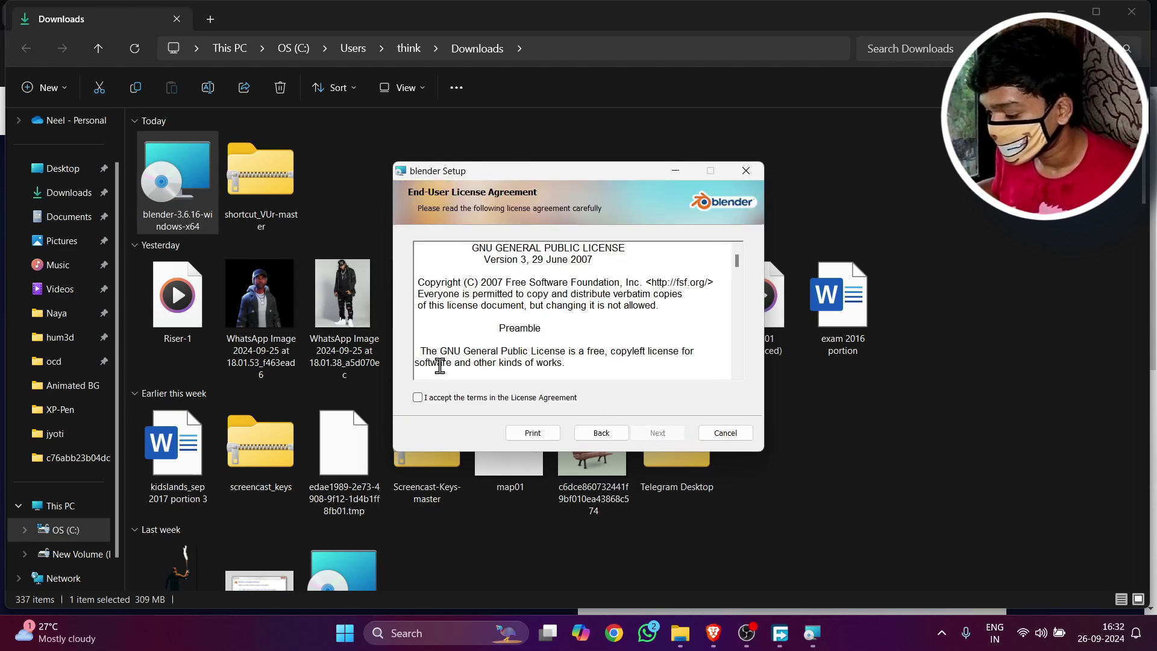
pyautogui.click(418, 398)
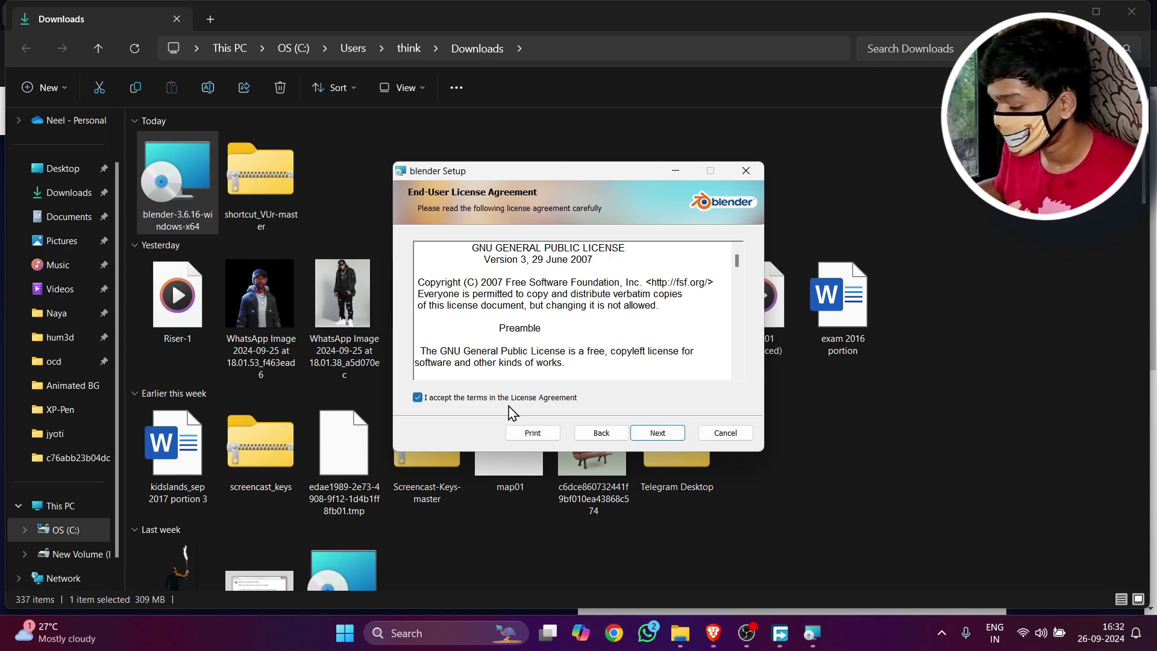
pyautogui.click(660, 432)
pyautogui.click(670, 434)
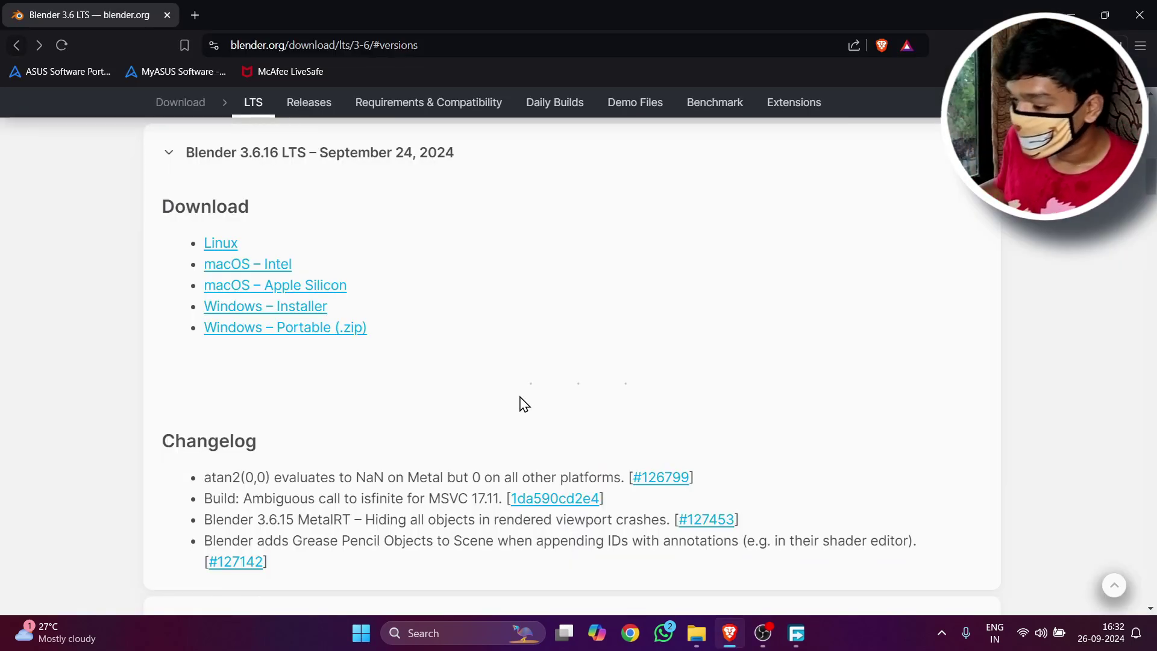
# Return from the Blender 3.6 LTS page to the "blender download" search results.
pyautogui.scroll(10, 525, 398)
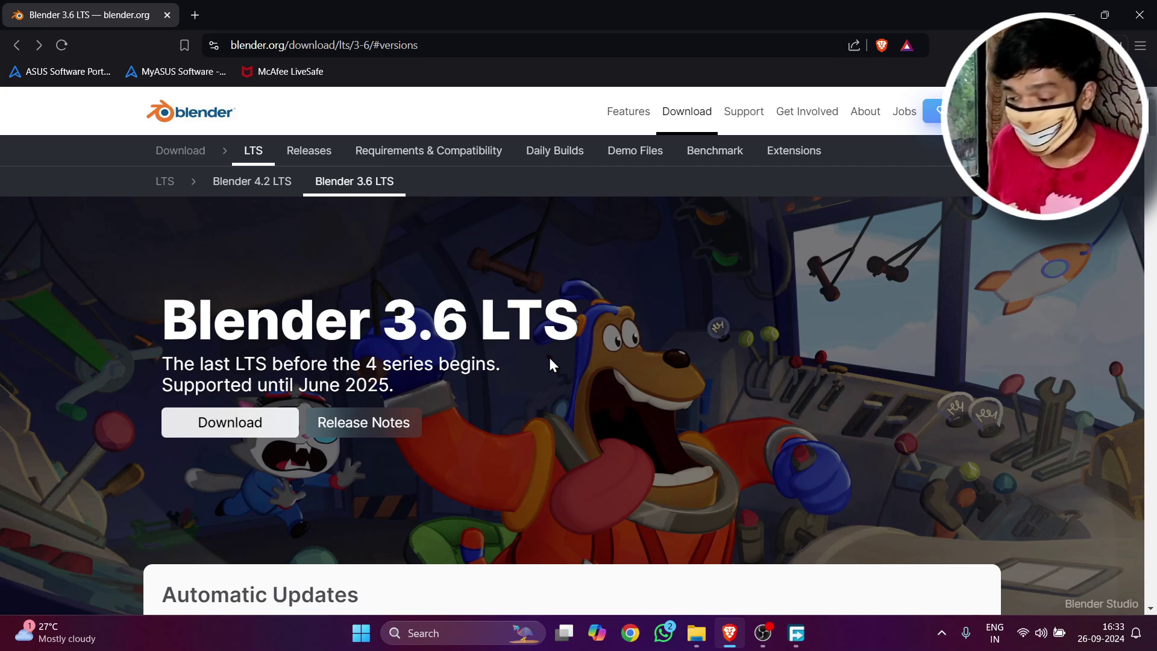
pyautogui.click(17, 46)
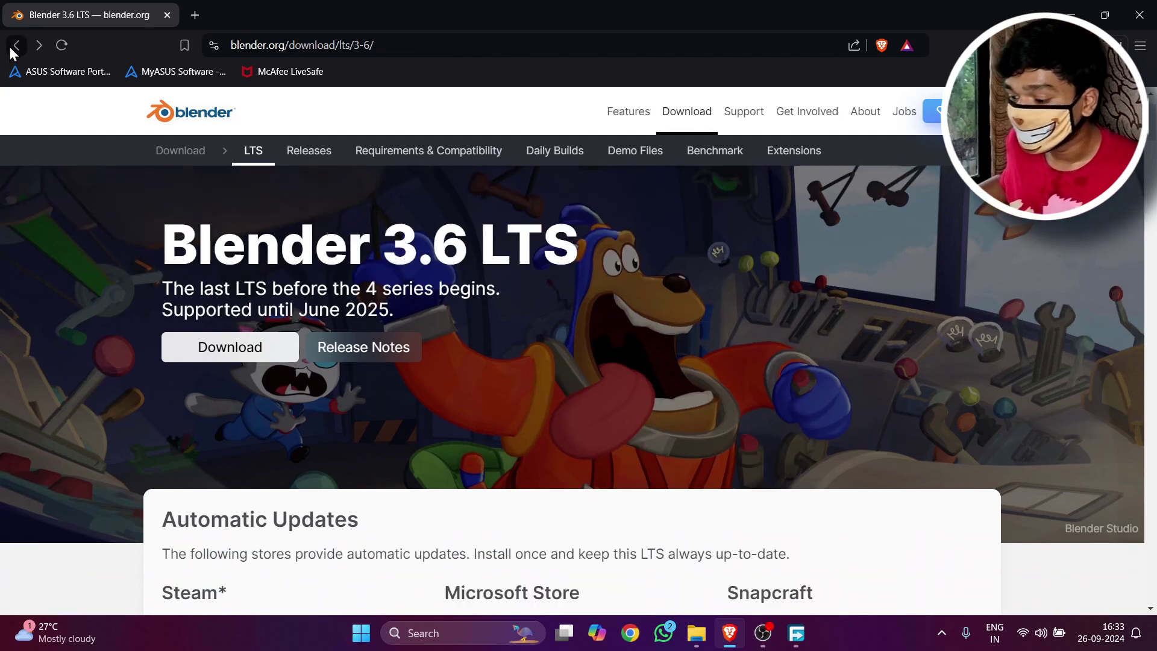
pyautogui.click(22, 47)
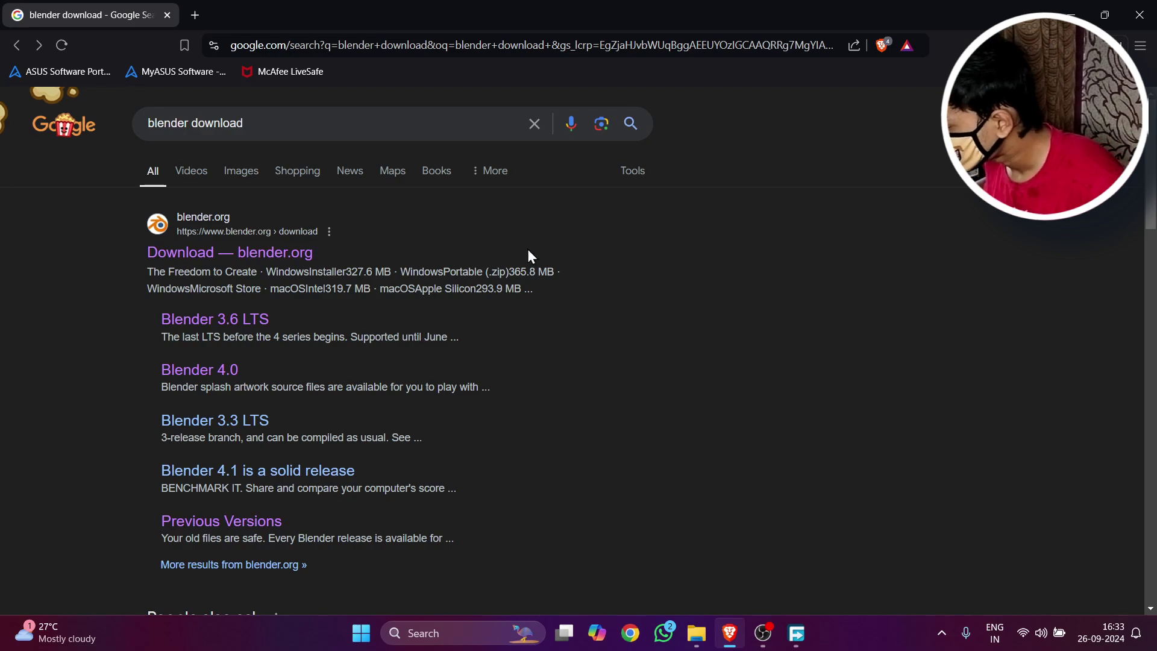
# Find Blender 3.6 through the Windows search, launch it, and dismiss the splash screen.
pyautogui.click(474, 639)
pyautogui.write('blender')
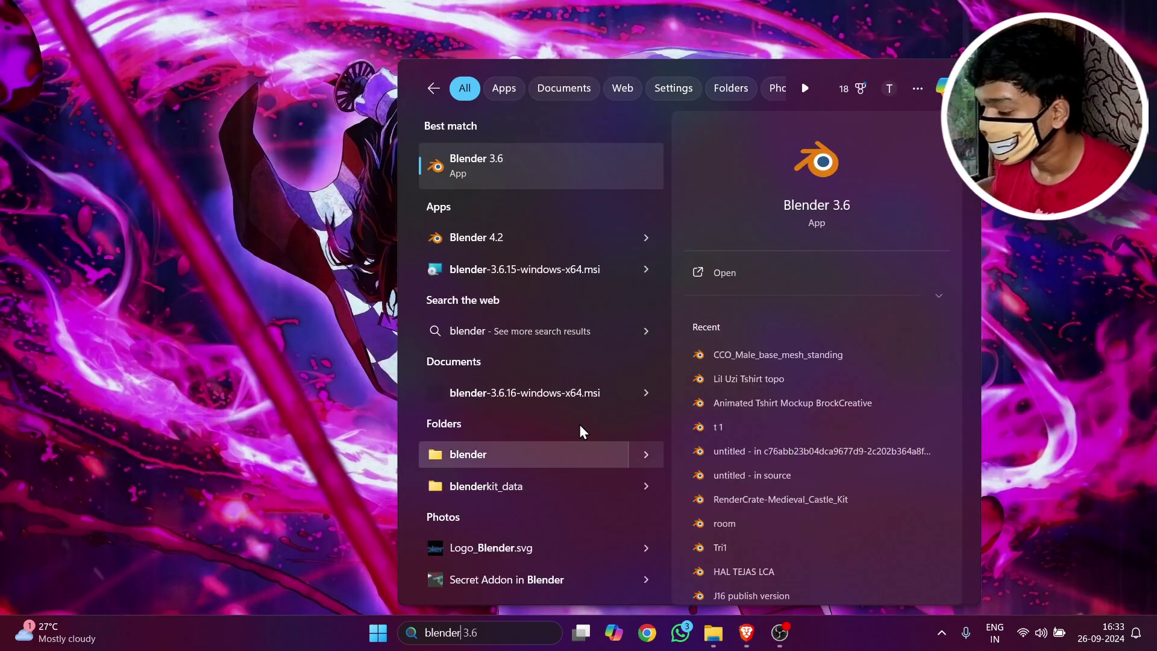
pyautogui.click(540, 182)
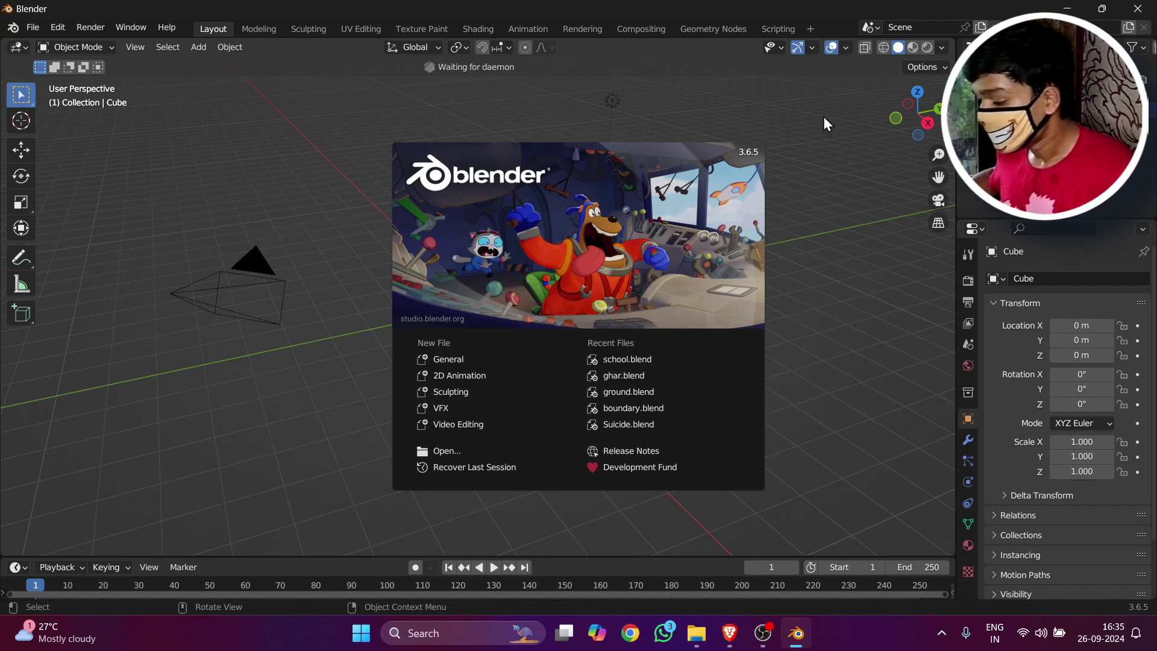
pyautogui.click(899, 296)
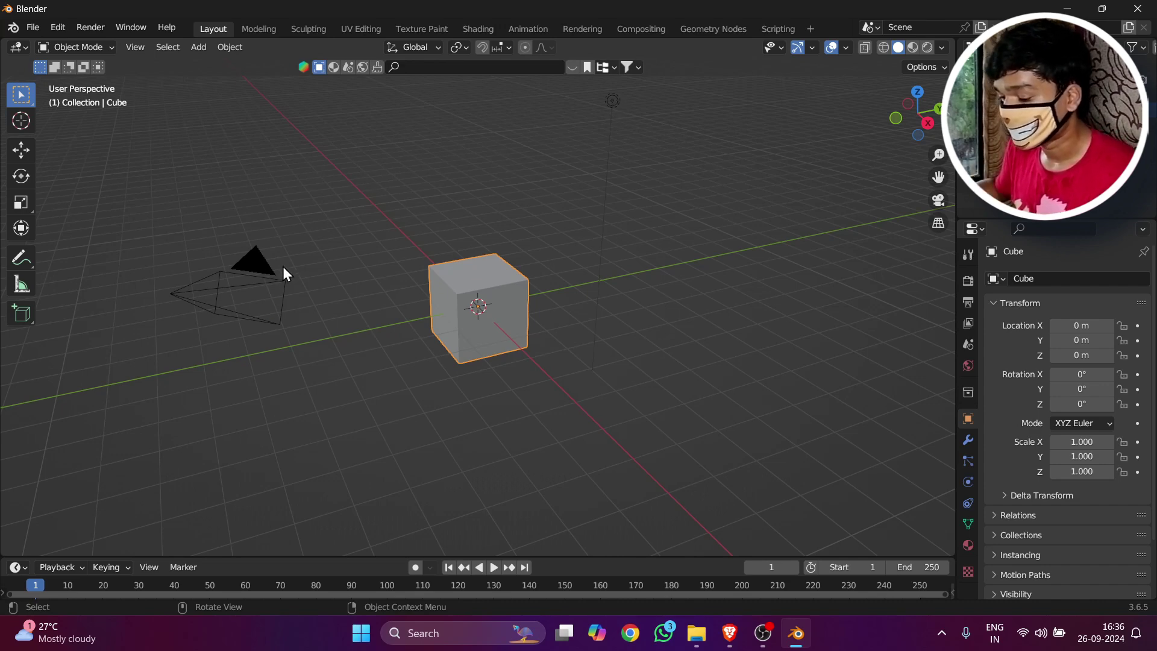
# Select the camera and the light one after the other, and clear the selection.
pyautogui.click(256, 266)
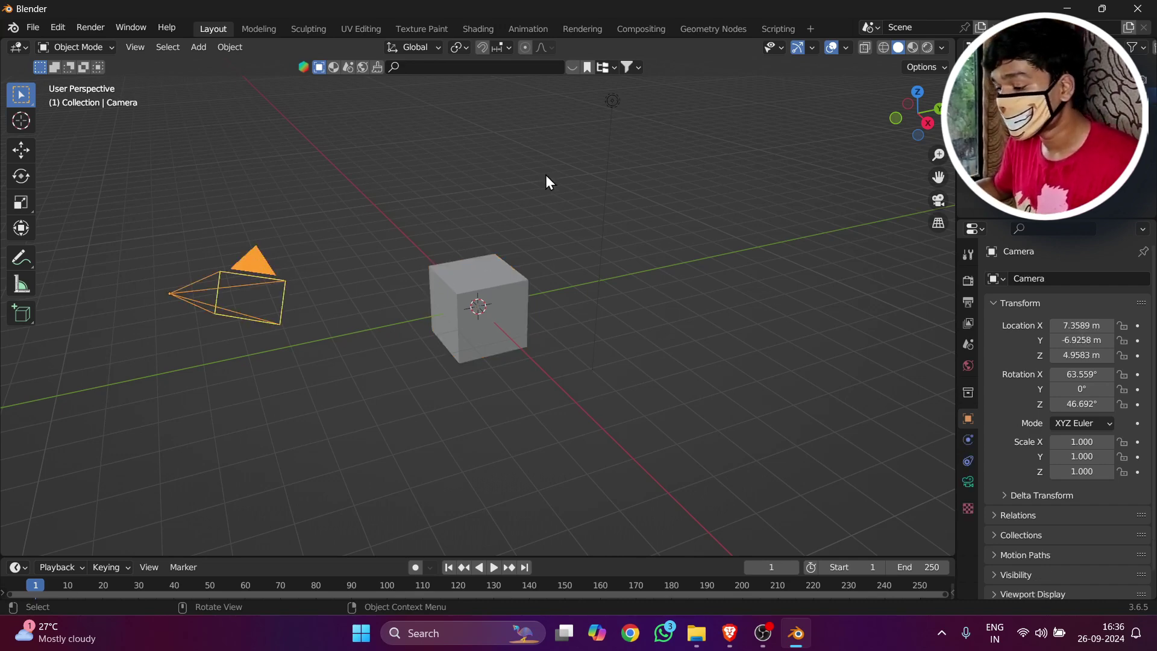
pyautogui.click(611, 110)
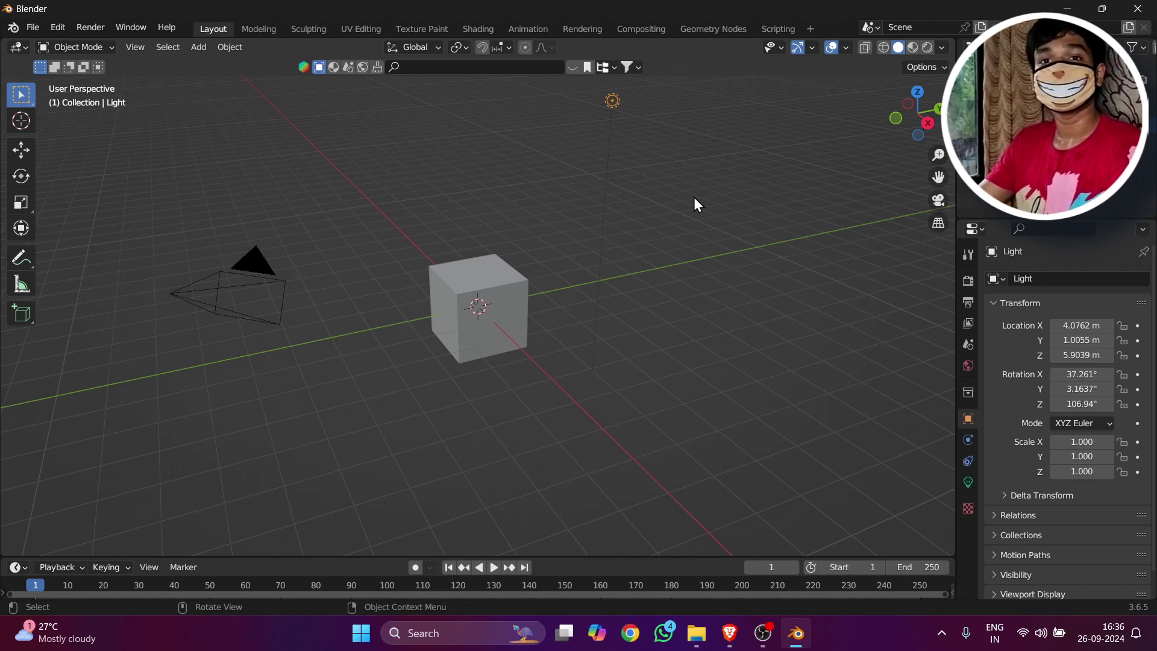
pyautogui.click(367, 176)
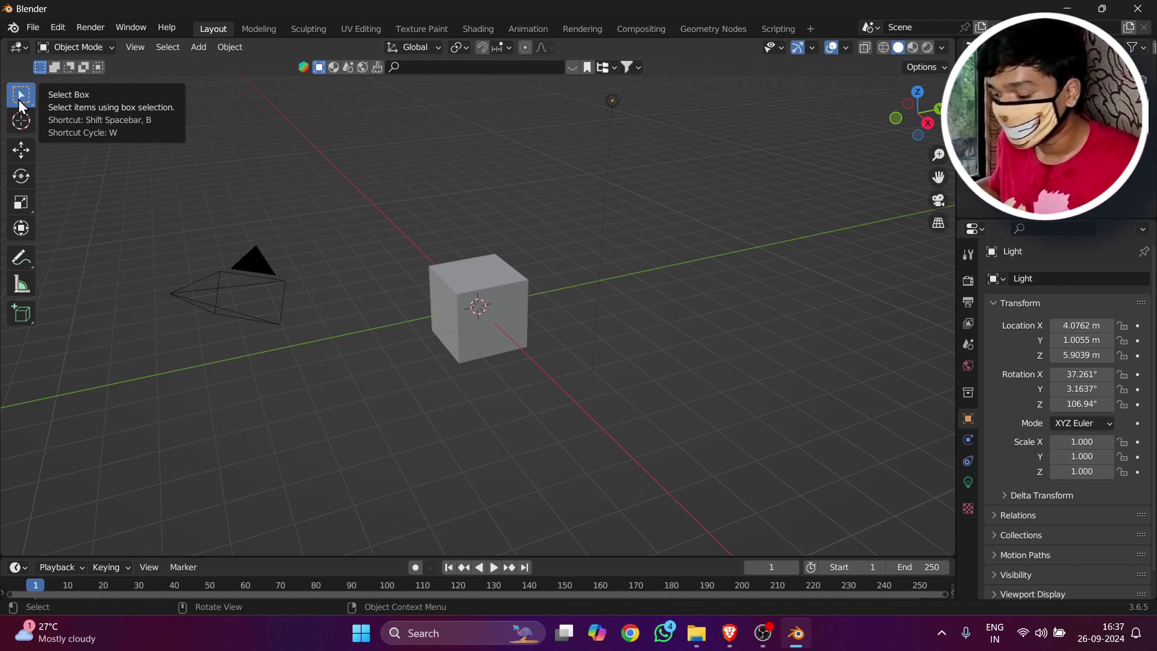
# Select the cube, box-select it with the light and again with the camera, and clear the selection.
pyautogui.click(490, 287)
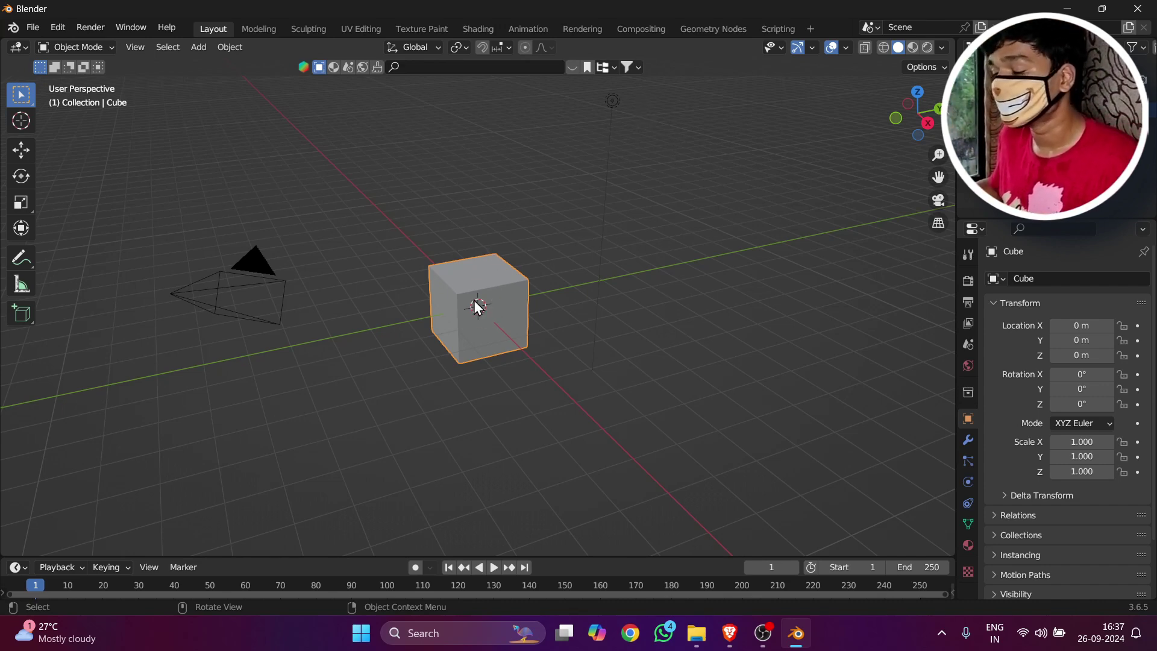
pyautogui.moveTo(360, 116); pyautogui.dragTo(743, 457)
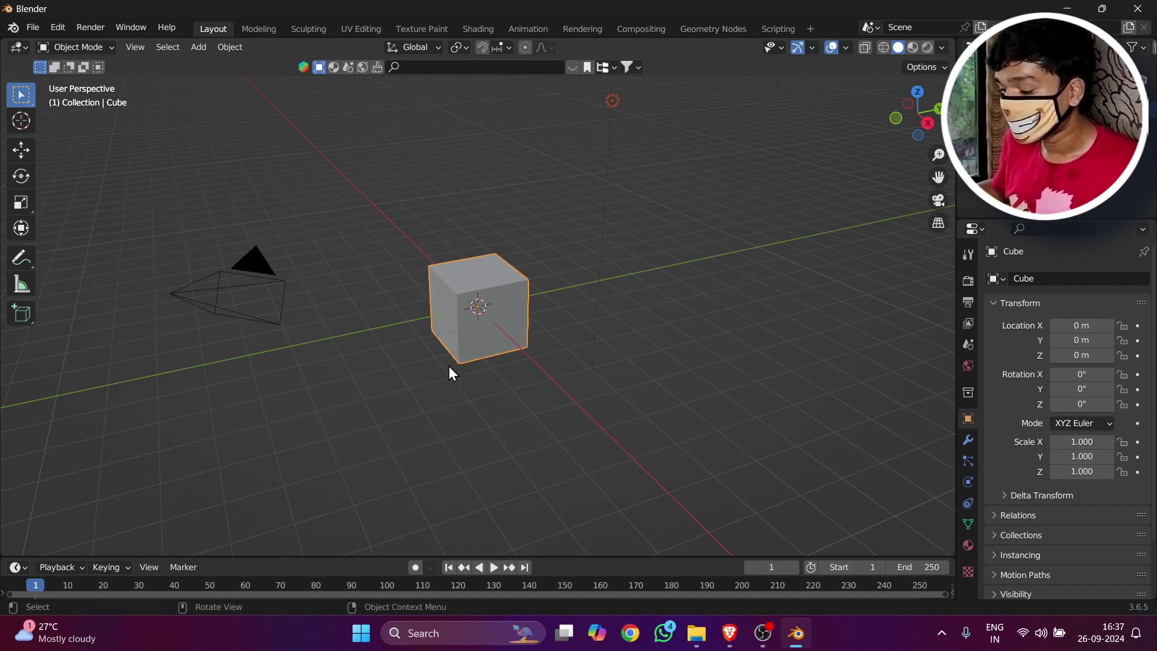
pyautogui.moveTo(158, 171); pyautogui.dragTo(534, 449)
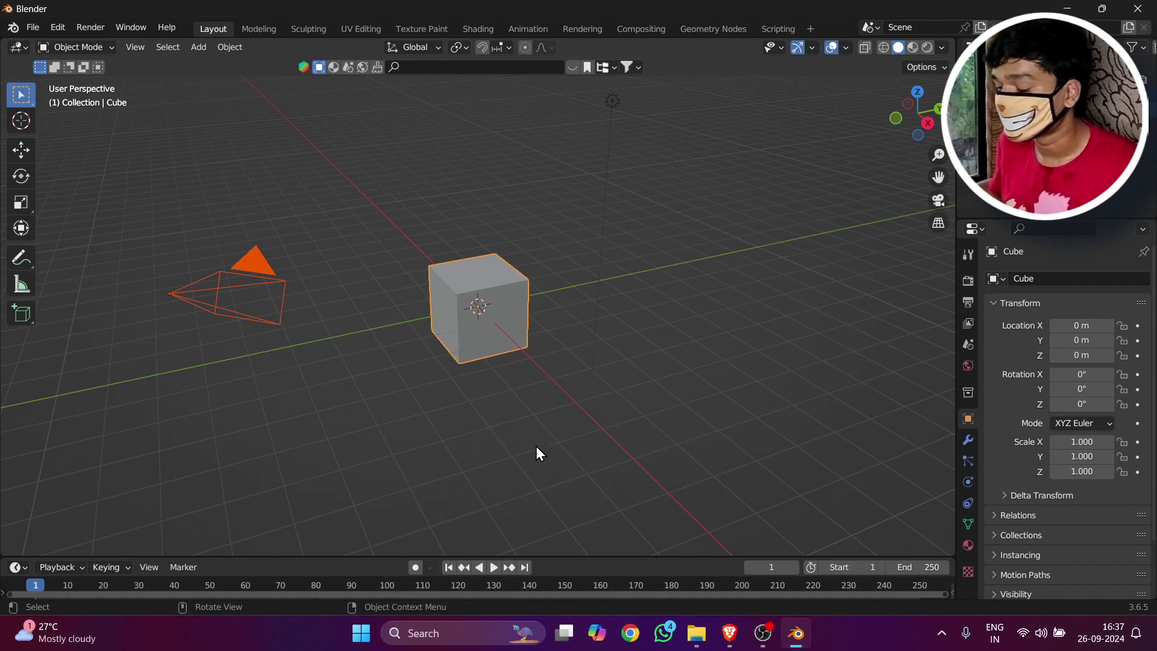
pyautogui.click(648, 364)
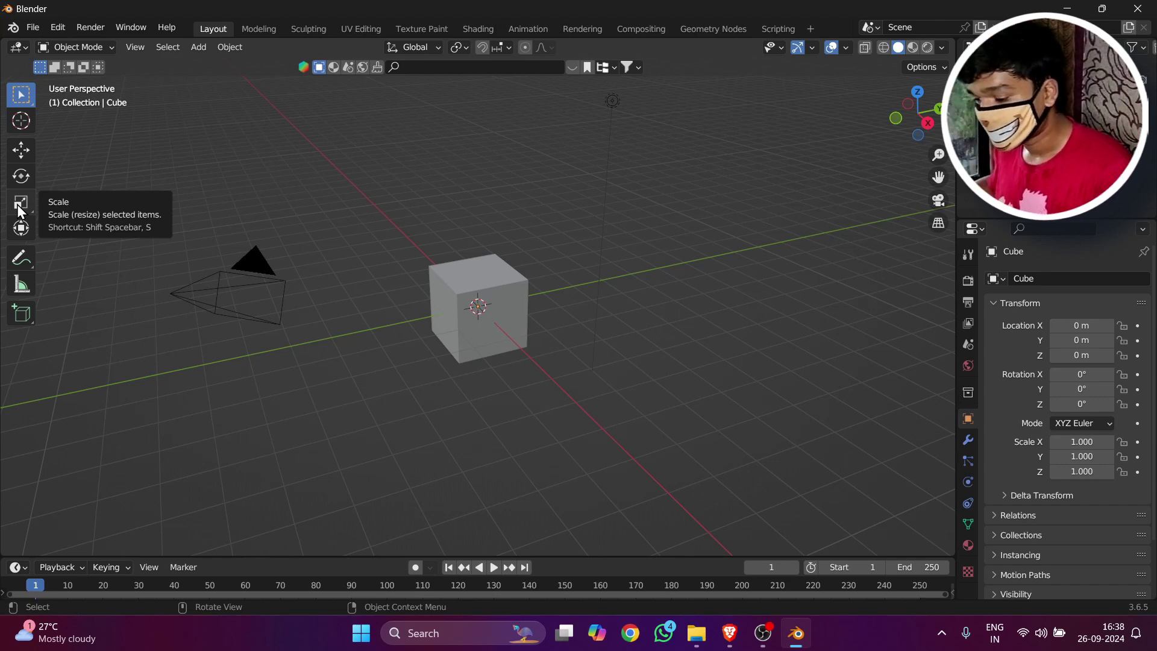
# Select the cube and activate the Move tool.
pyautogui.click(488, 298)
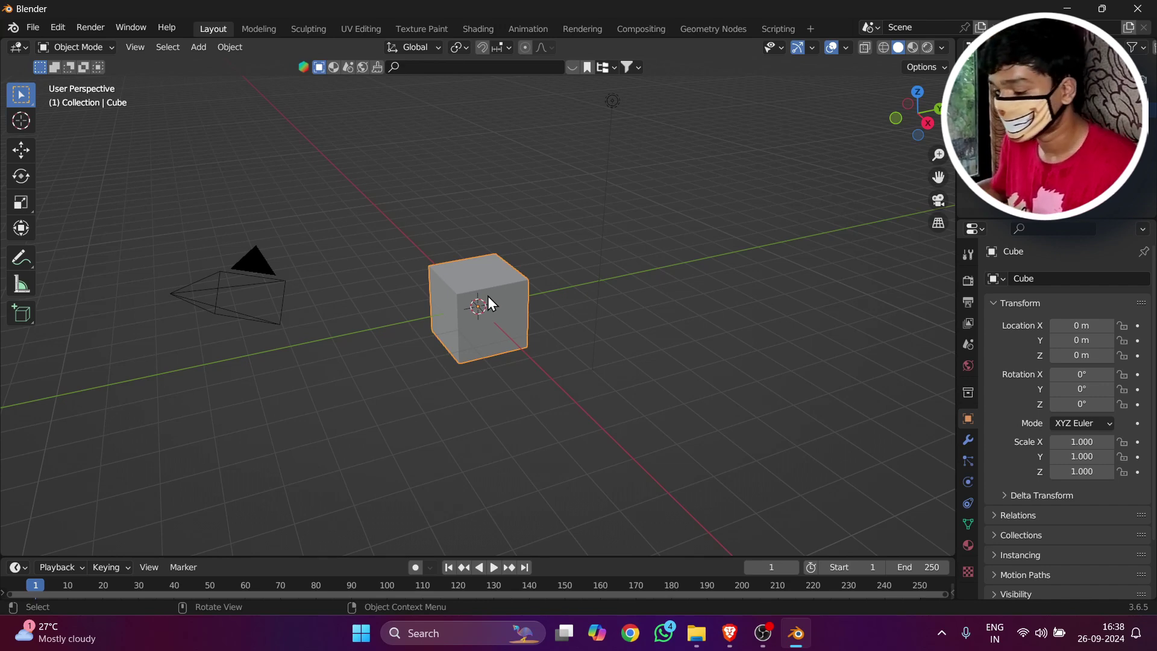
pyautogui.click(21, 154)
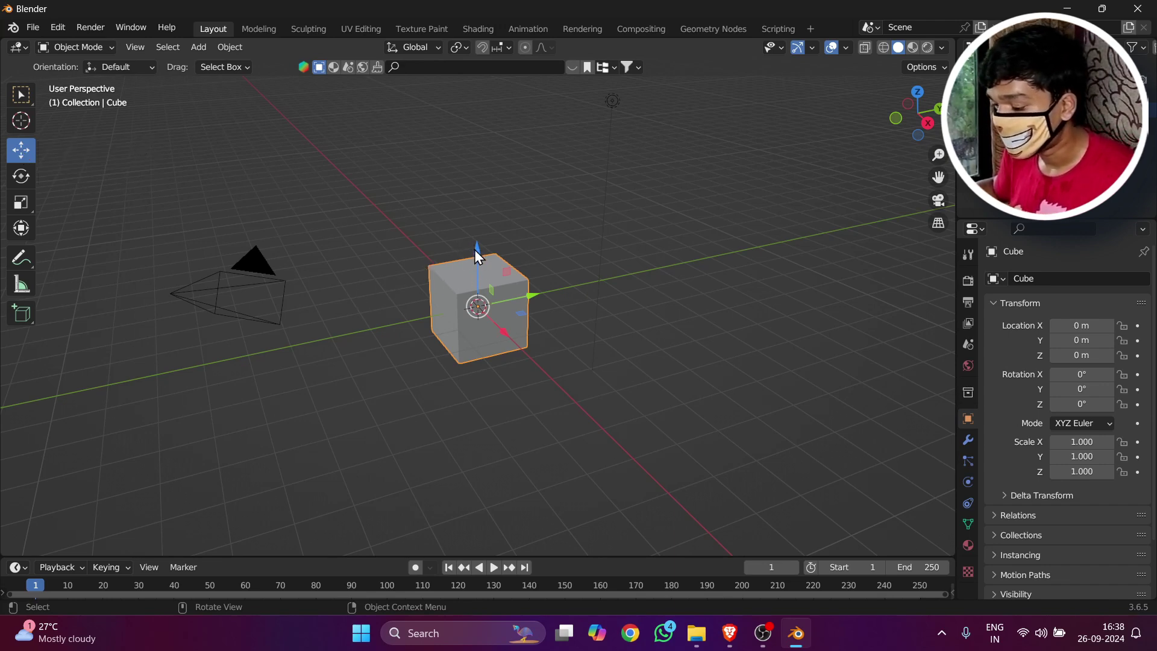
# Try moving the cube up along Z and about 1.04 m in X and 0.23 m in Y, undoing each move.
pyautogui.moveTo(475, 250); pyautogui.dragTo(460, 179)
pyautogui.hotkey('ctrl', 'z')
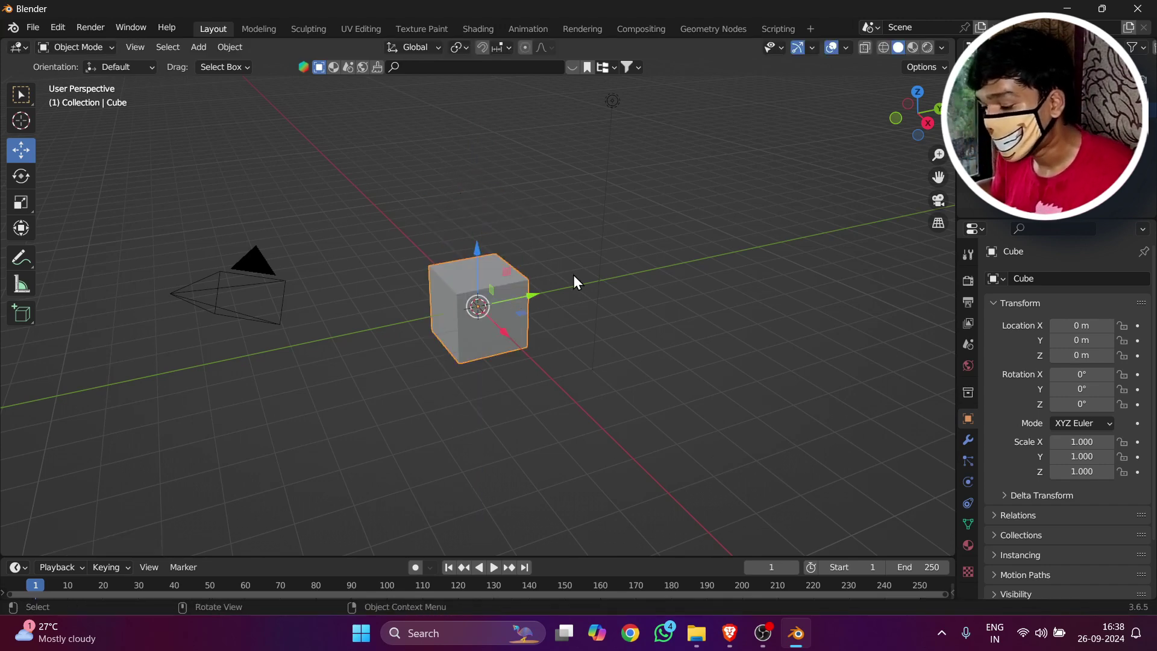
pyautogui.moveTo(523, 298); pyautogui.dragTo(534, 336)
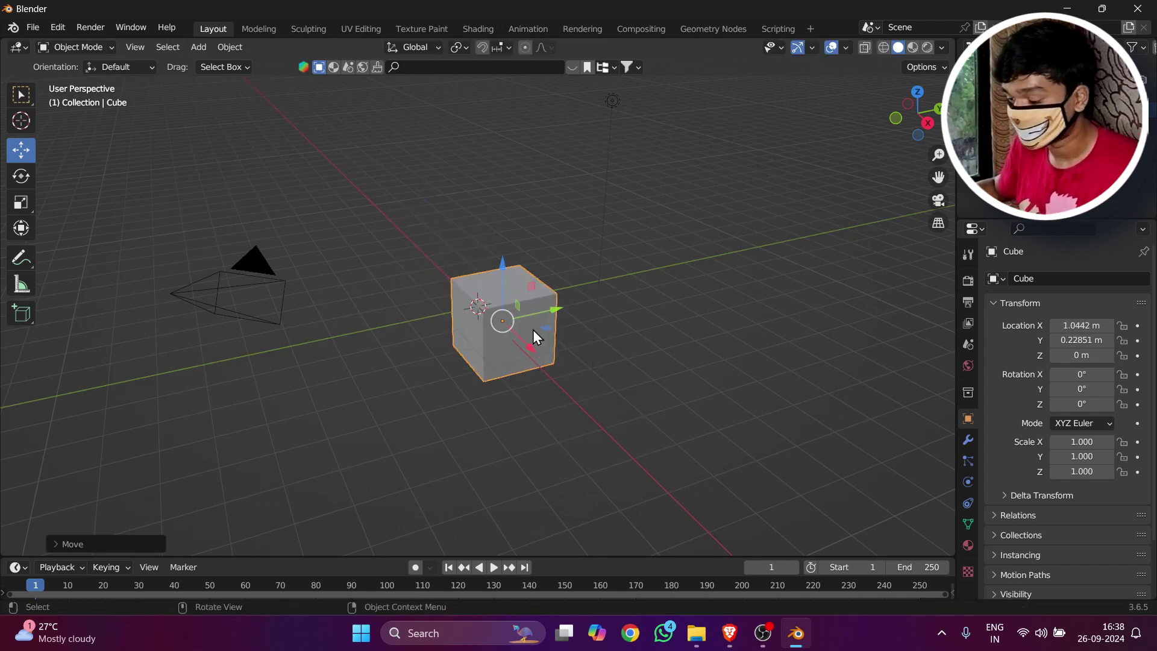
pyautogui.hotkey('ctrl', 'z')
pyautogui.hotkey('ctrl', 'z')
pyautogui.hotkey('ctrl', 'z')
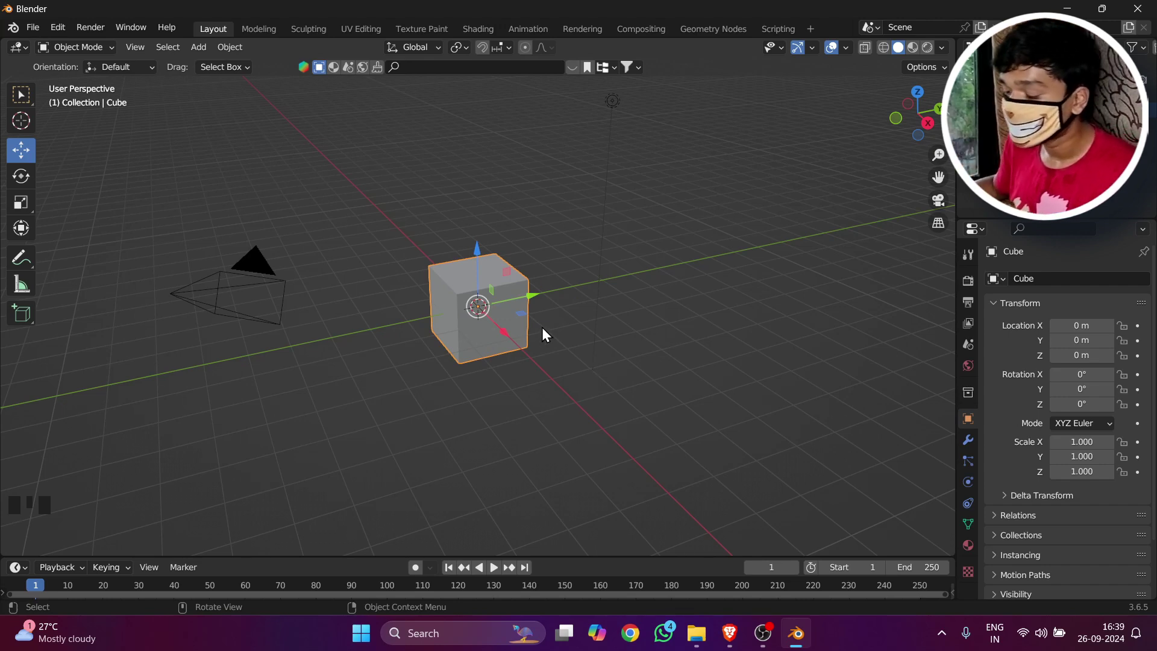
# Select the camera and shift it along its axes to about 6.94 m in X and 4.92 m in Z.
pyautogui.click(279, 280)
pyautogui.moveTo(171, 324)
pyautogui.mouseDown()
pyautogui.moveTo(162, 403)
pyautogui.moveTo(158, 307)
pyautogui.mouseUp()
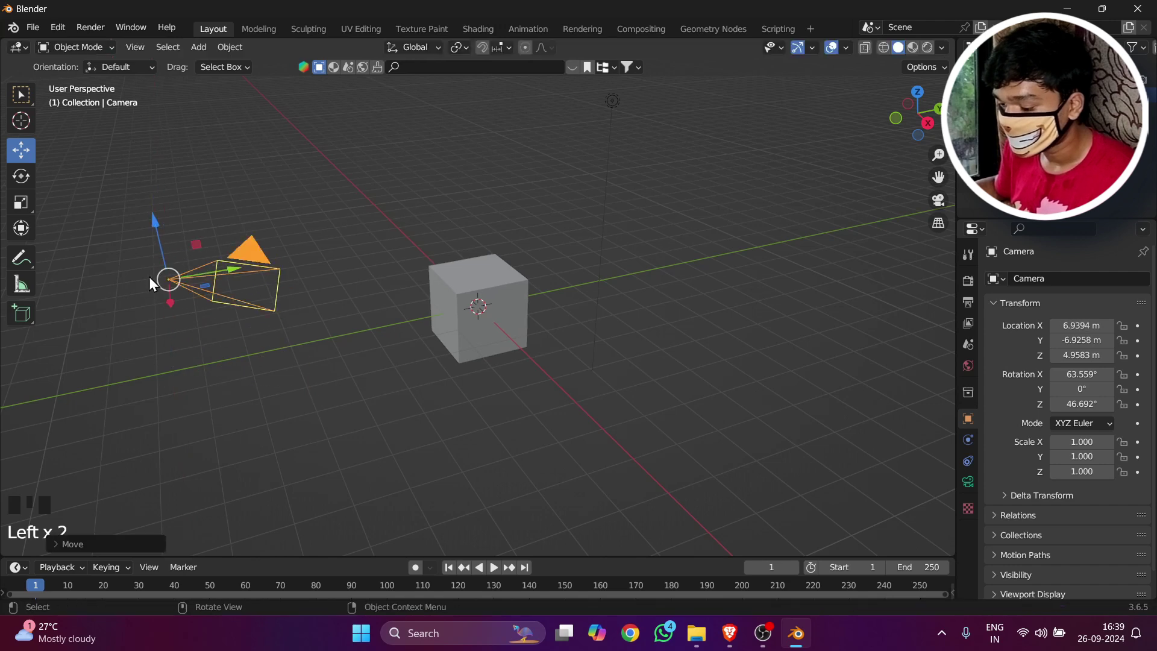
pyautogui.moveTo(156, 222)
pyautogui.mouseDown()
pyautogui.moveTo(150, 188)
pyautogui.moveTo(158, 225)
pyautogui.mouseUp()
pyautogui.moveTo(235, 277)
pyautogui.mouseDown()
pyautogui.moveTo(244, 270)
pyautogui.moveTo(234, 275)
pyautogui.mouseUp()
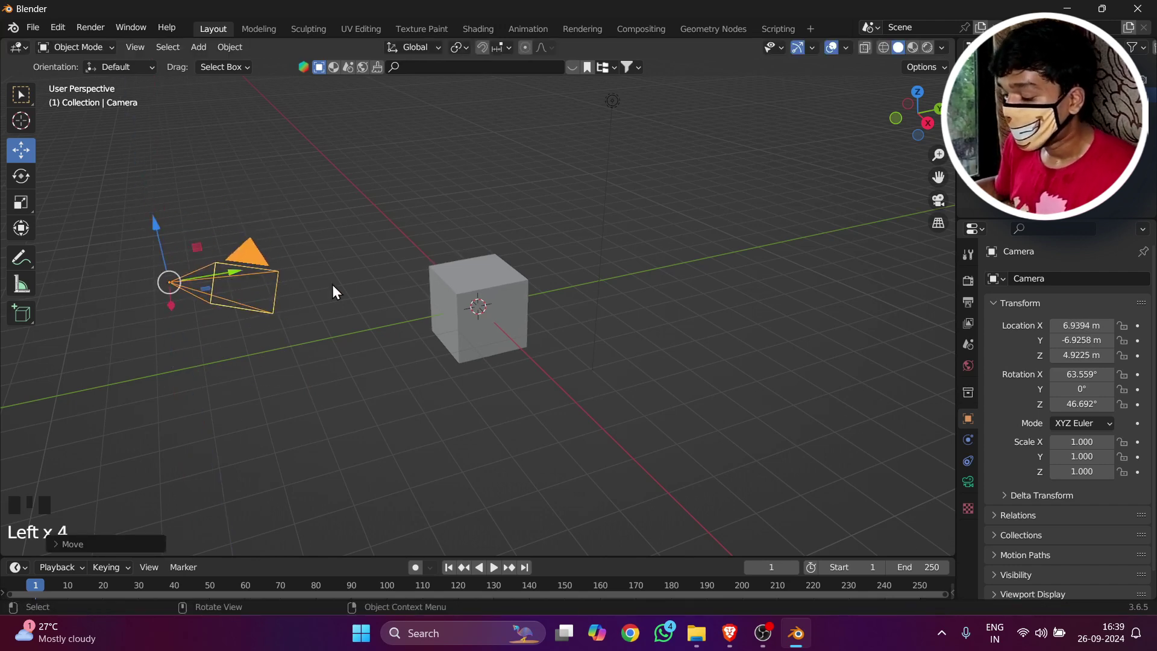
# Select the cube, try moving it freely to about X 0.75 m, Y 1.29 m, Z -0.34 m, and undo the move.
pyautogui.click(467, 303)
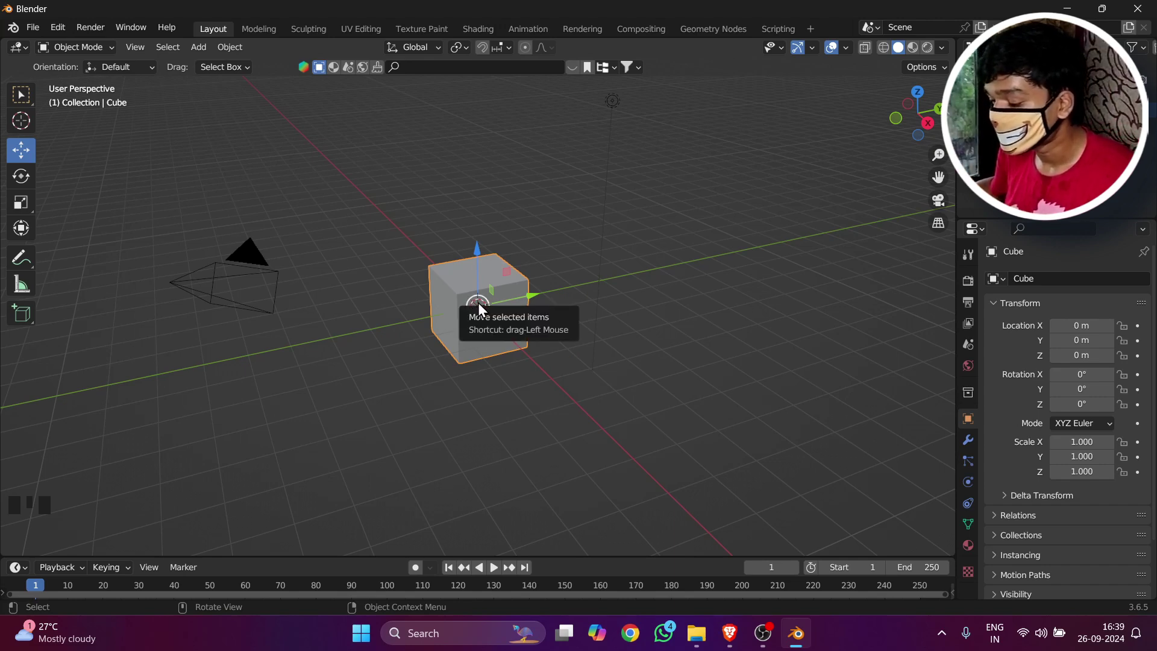
pyautogui.moveTo(480, 306); pyautogui.dragTo(537, 310)
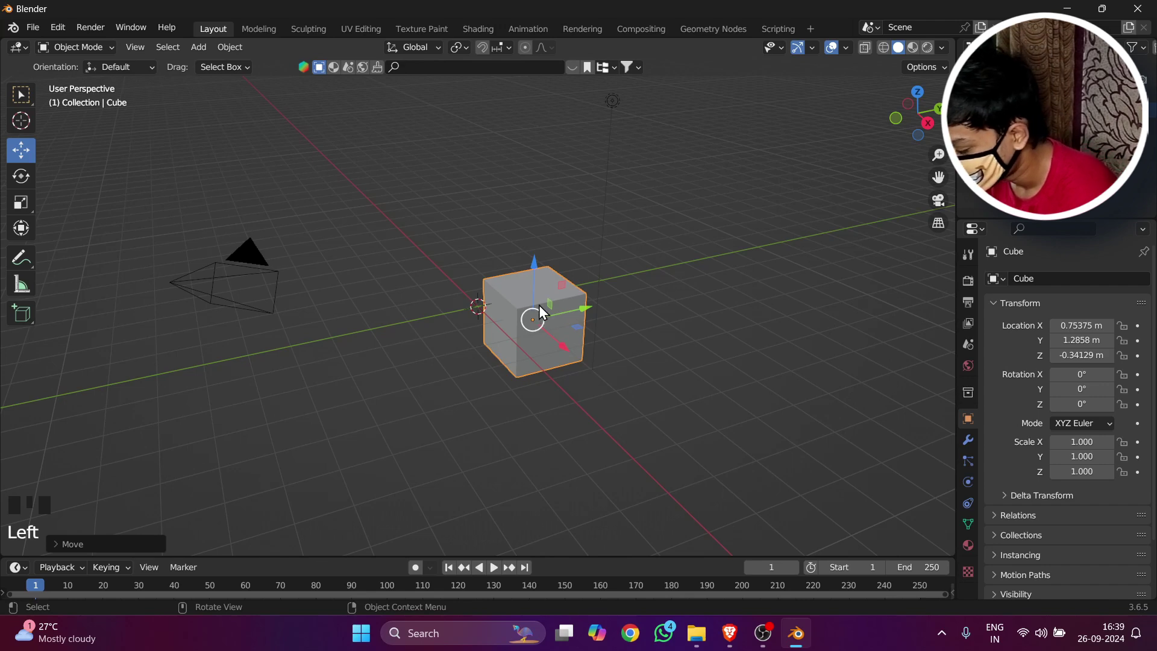
pyautogui.hotkey('ctrl', 'z')
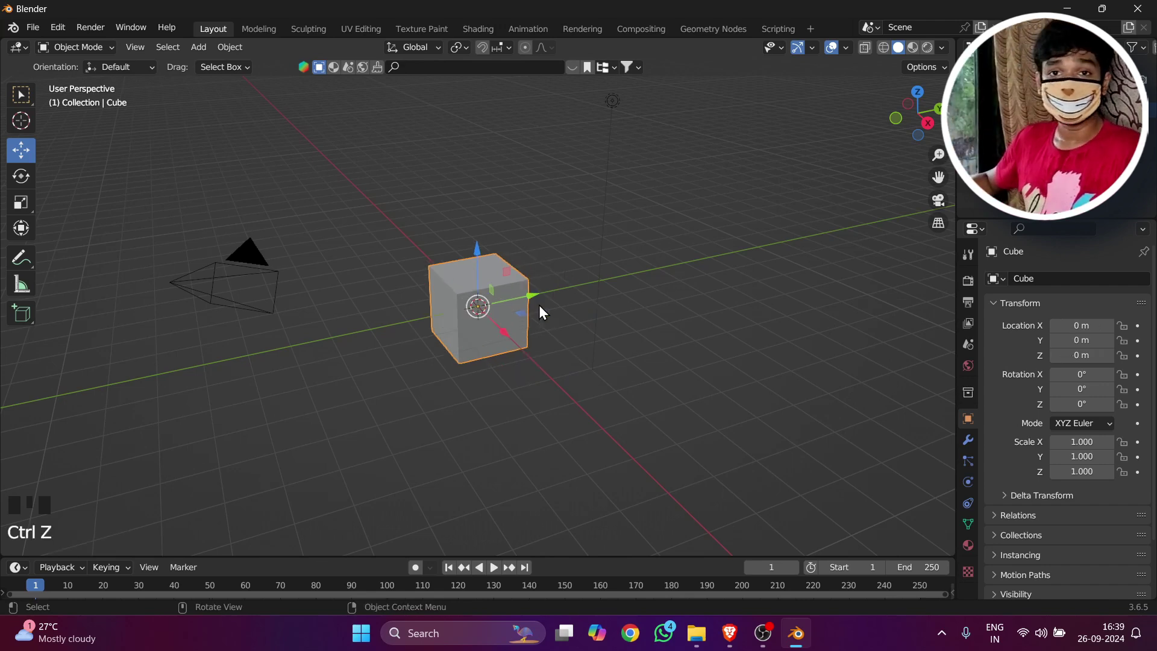
# Activate the Rotate tool and try rotating the cube about Y and about 47.4° around X, undoing each rotation.
pyautogui.click(21, 176)
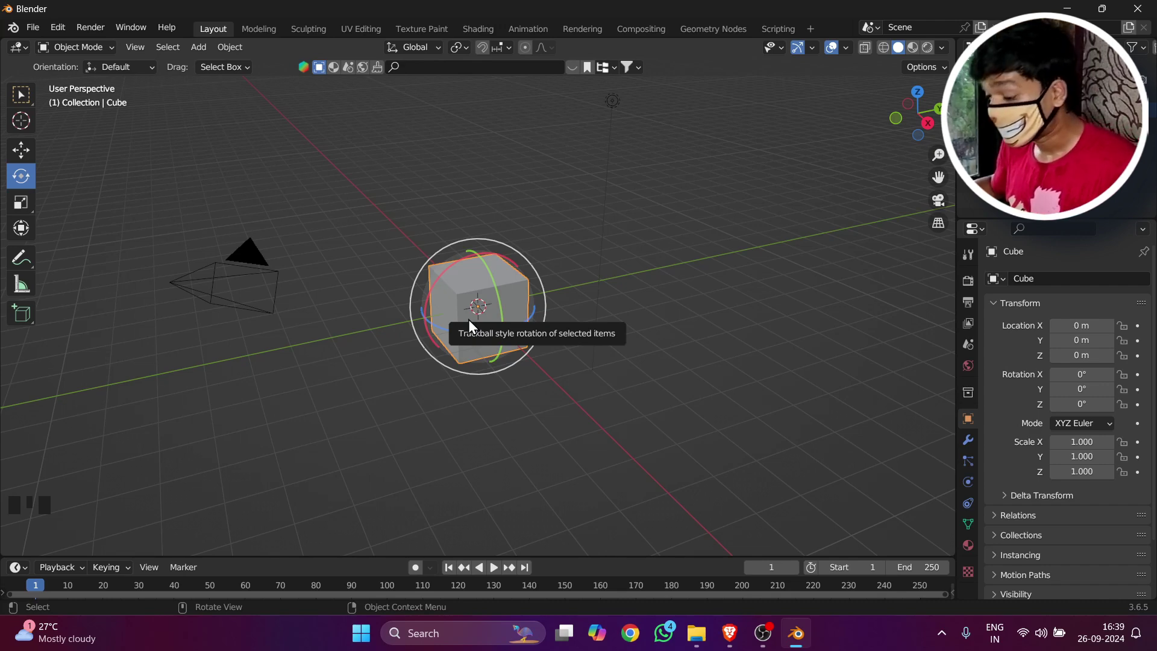
pyautogui.moveTo(497, 284); pyautogui.dragTo(511, 295)
pyautogui.hotkey('ctrl', 'z')
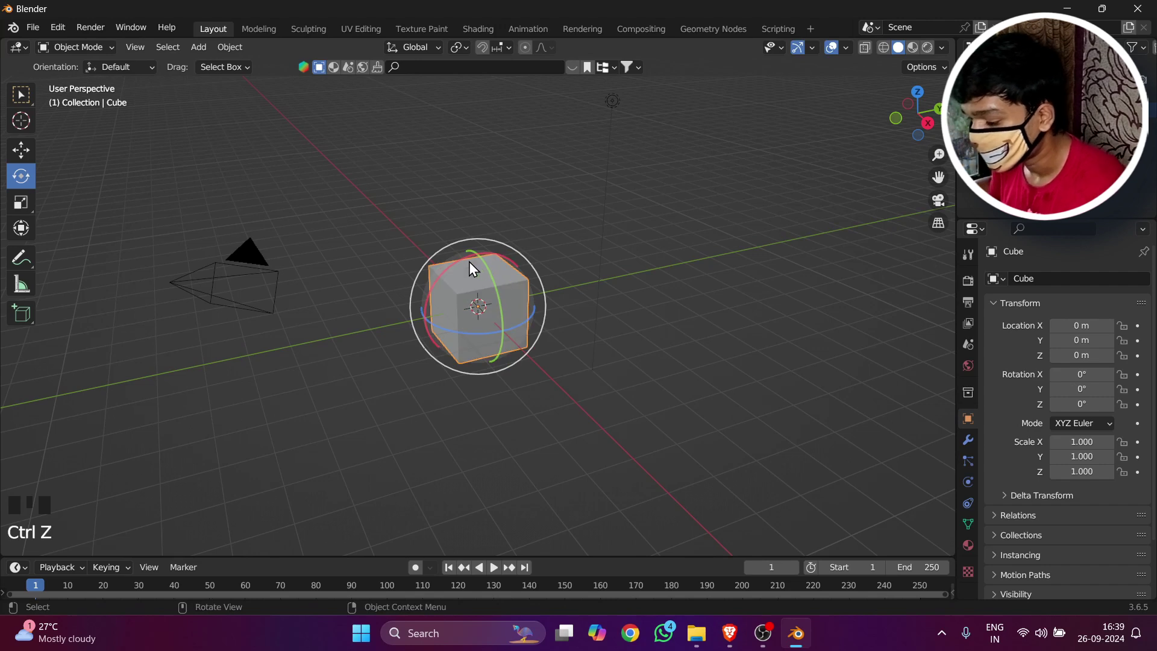
pyautogui.moveTo(462, 260); pyautogui.dragTo(385, 281)
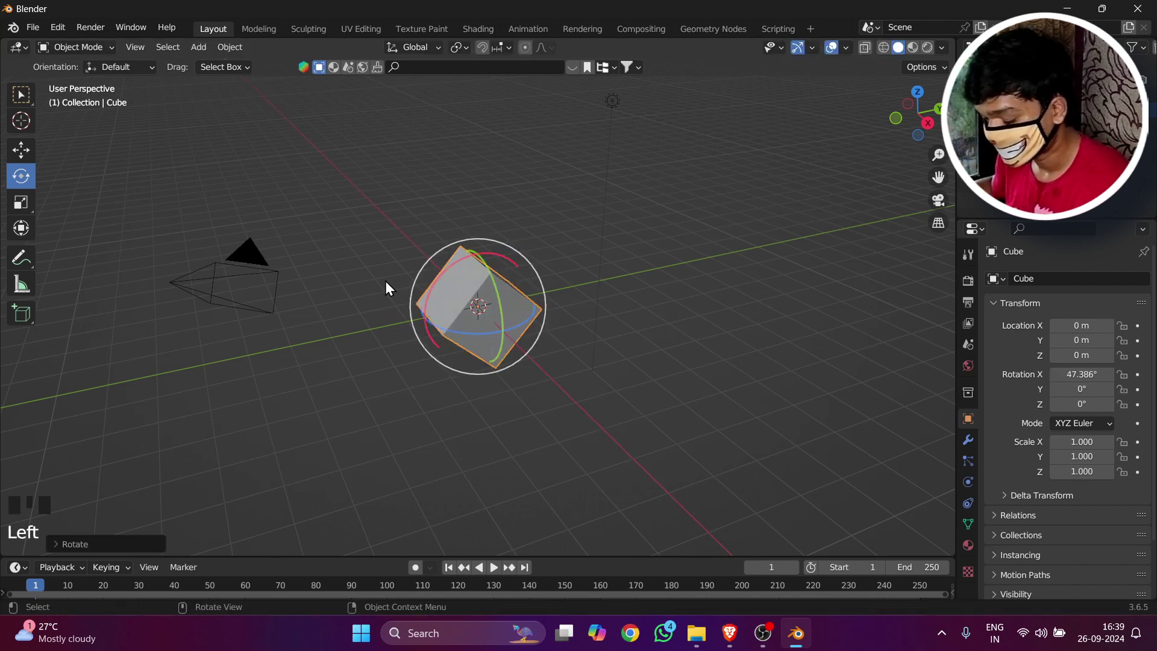
pyautogui.hotkey('ctrl', 'z')
# Try rotating the cube around Z and freely with the trackball, undoing each rotation.
pyautogui.click(462, 332)
pyautogui.moveTo(462, 331); pyautogui.dragTo(516, 344)
pyautogui.hotkey('ctrl', 'z')
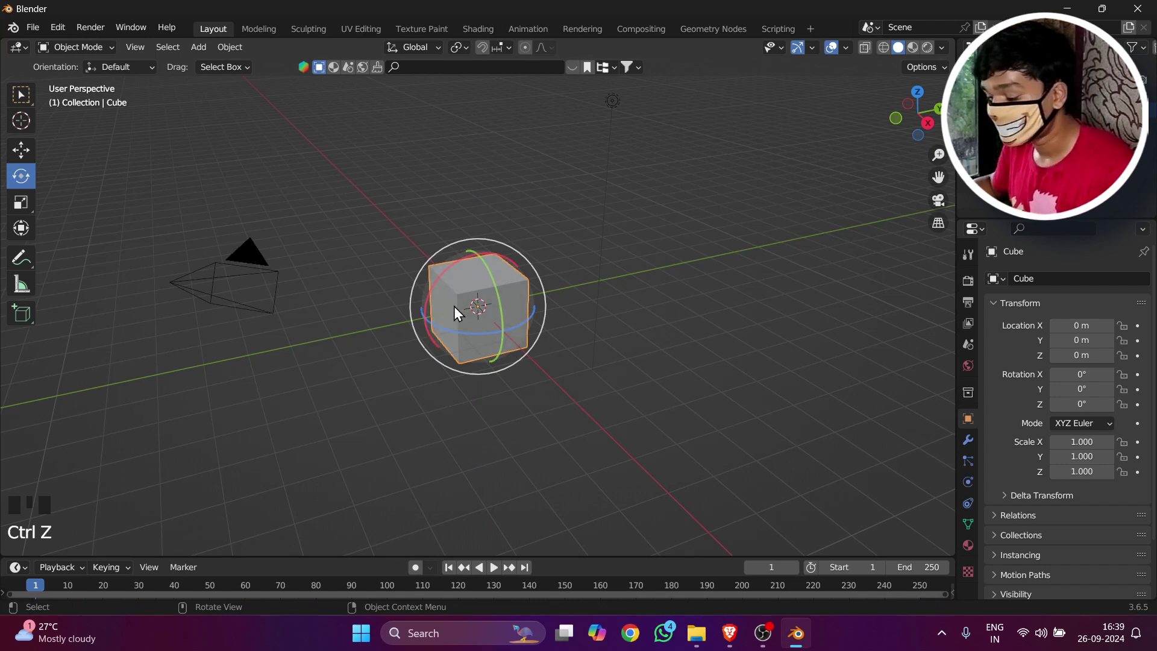
pyautogui.moveTo(468, 307); pyautogui.dragTo(374, 284)
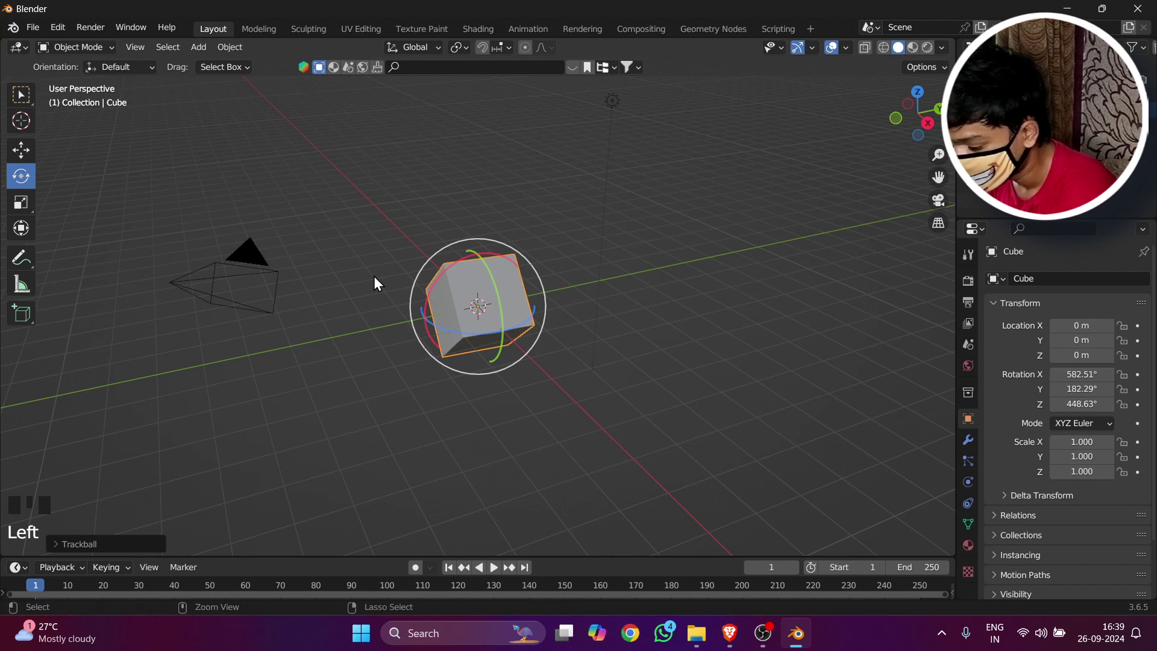
pyautogui.hotkey('ctrl', 'z')
# Activate the Scale tool and try stretching the cube along Z and to about 1.69 along Y, undoing each change.
pyautogui.click(20, 204)
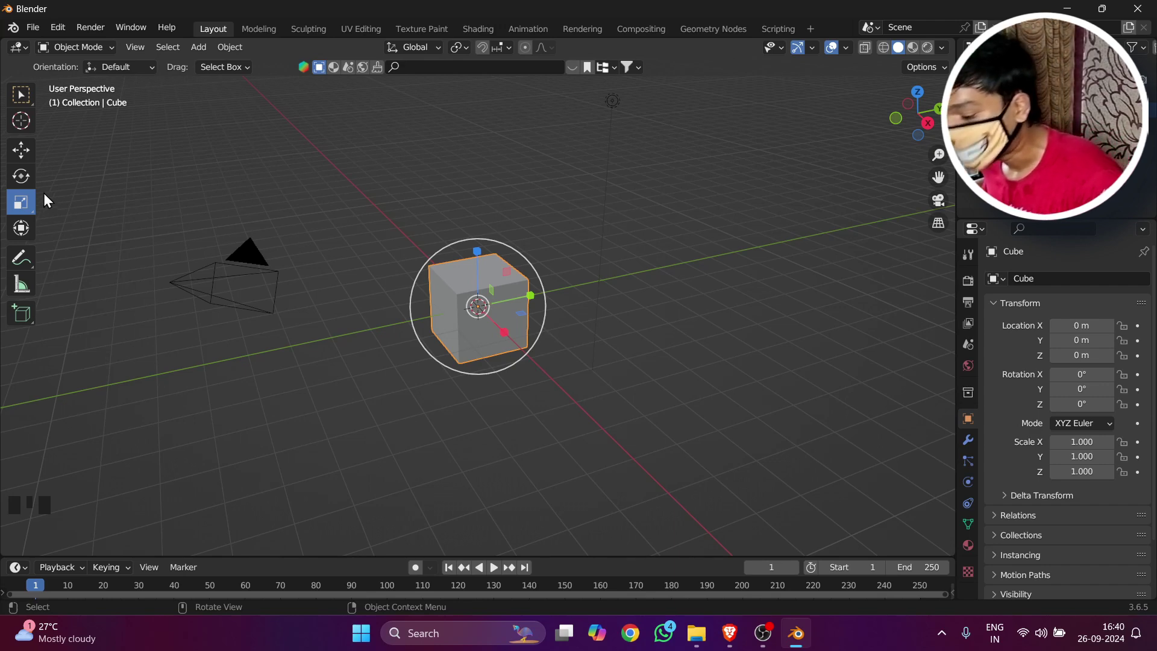
pyautogui.click(22, 176)
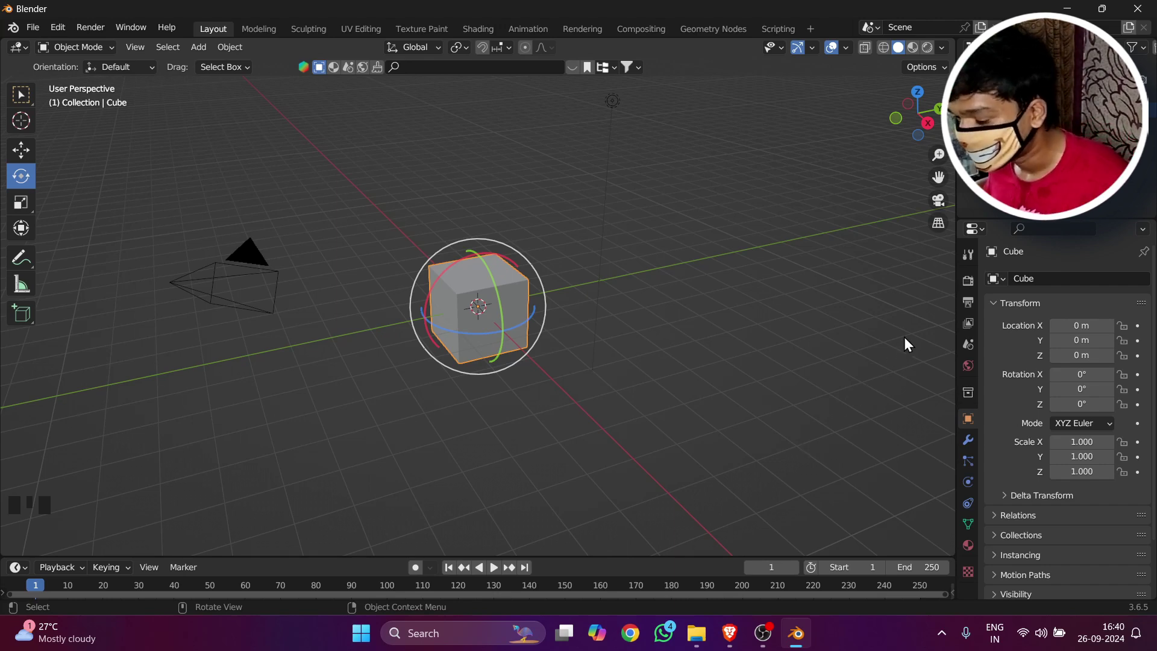
pyautogui.click(22, 204)
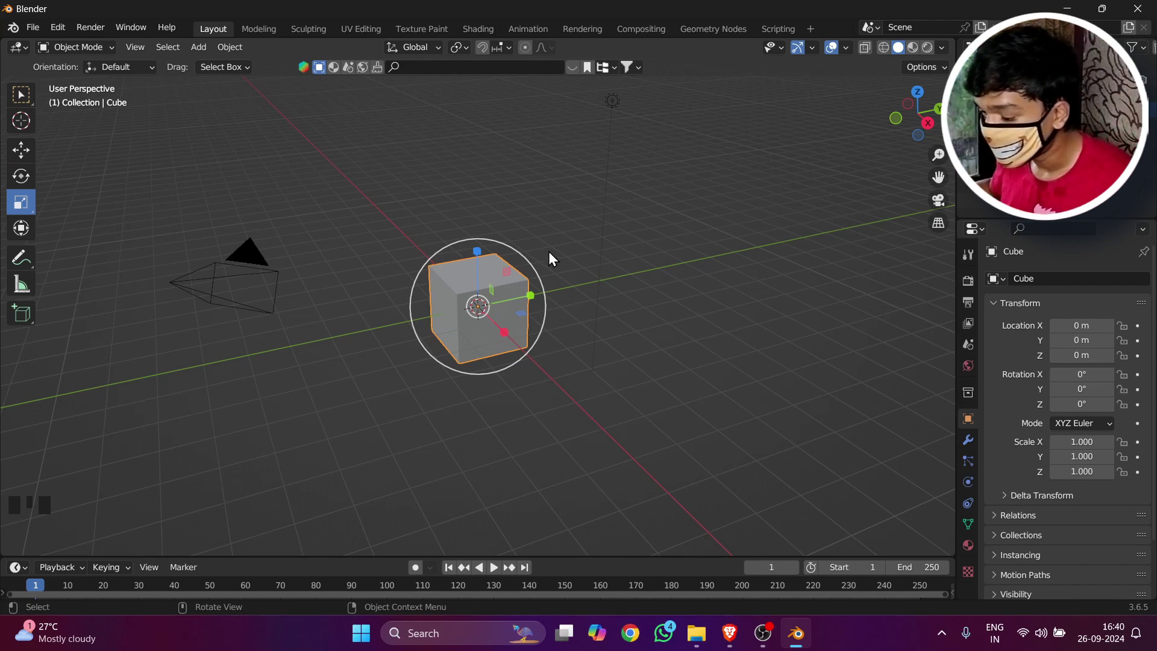
pyautogui.moveTo(479, 249); pyautogui.dragTo(440, 125)
pyautogui.hotkey('ctrl', 'z')
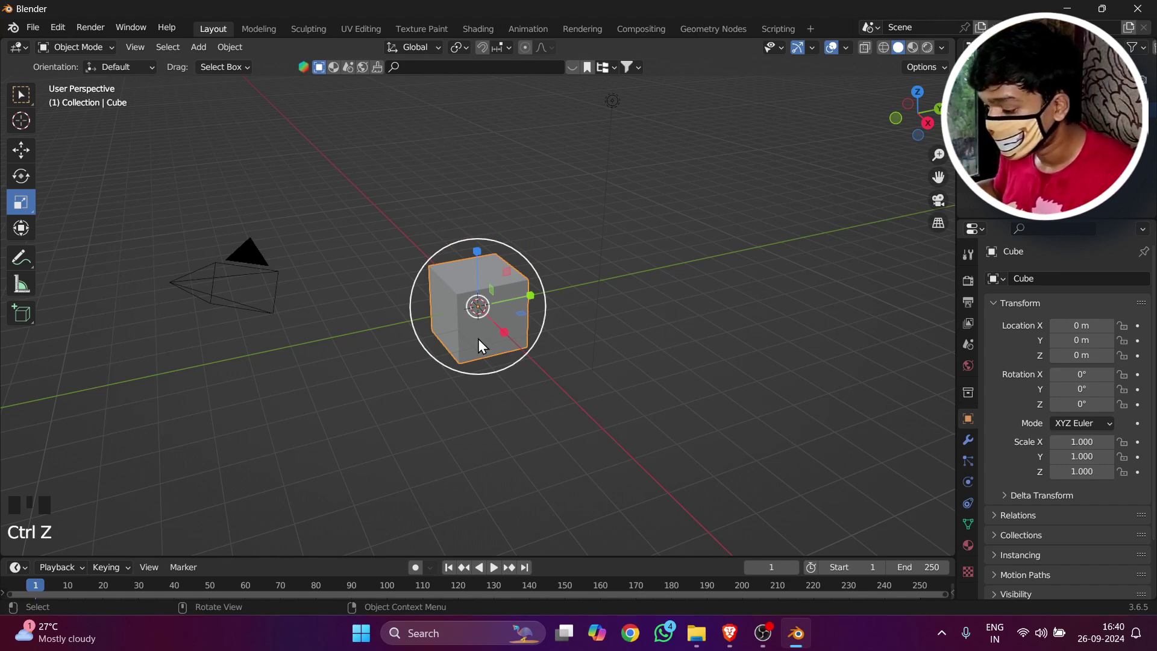
pyautogui.moveTo(530, 296); pyautogui.dragTo(565, 288)
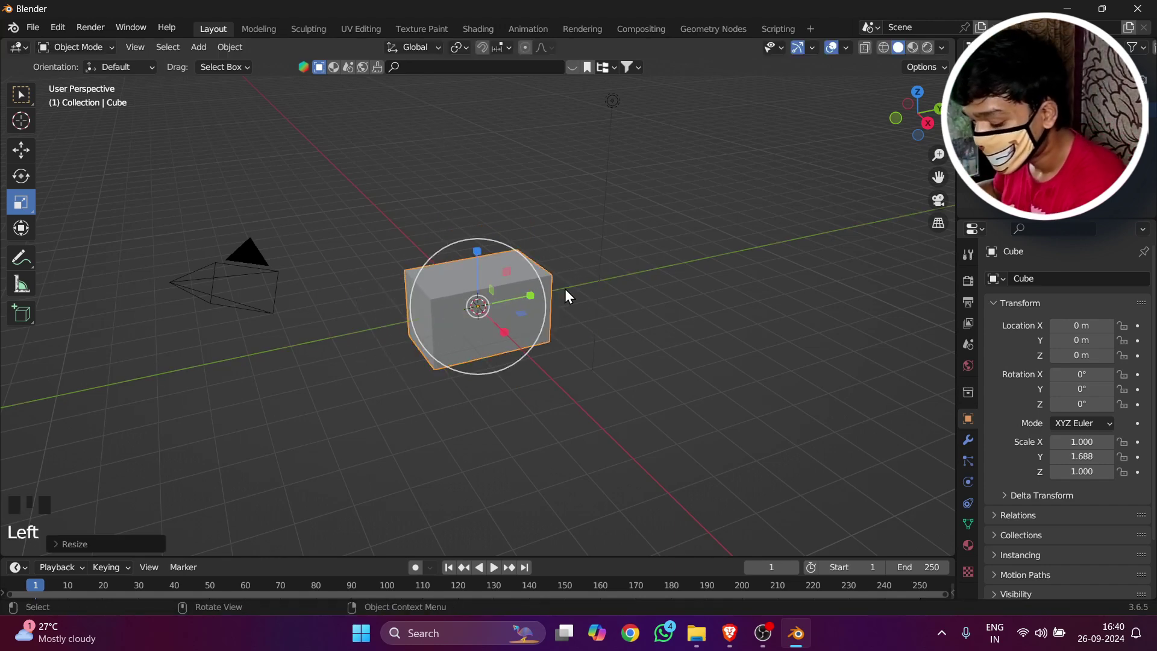
pyautogui.hotkey('ctrl', 'z')
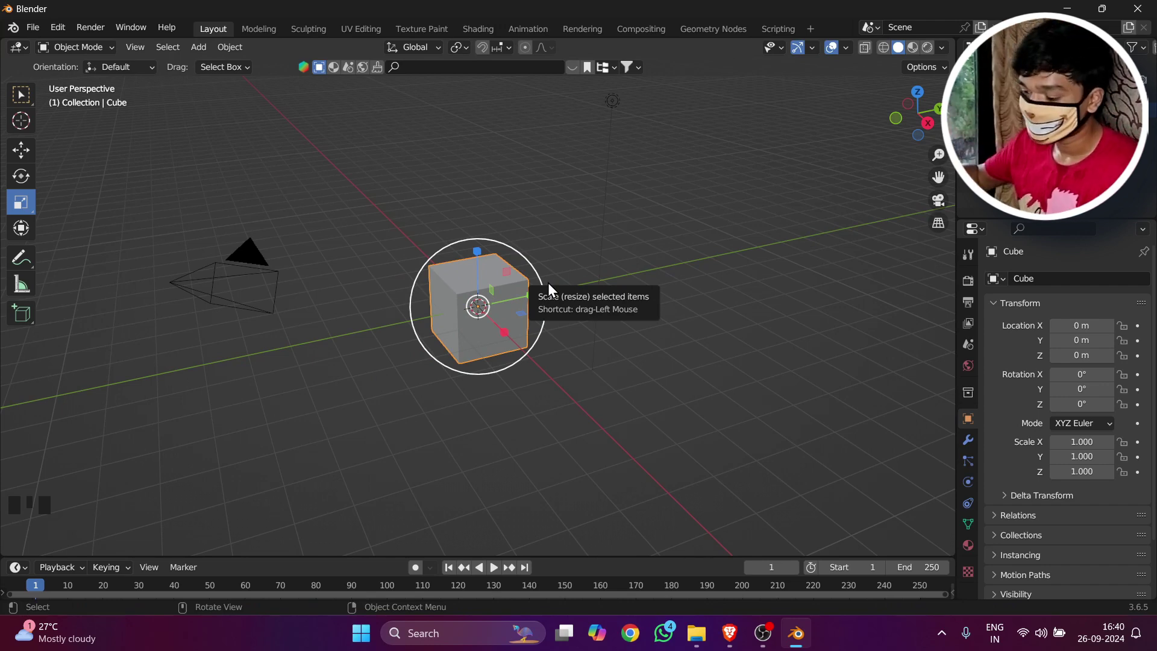
# Try scaling the cube to about 2.49 along X and resizing it once more, undoing each change.
pyautogui.moveTo(505, 332); pyautogui.dragTo(530, 367)
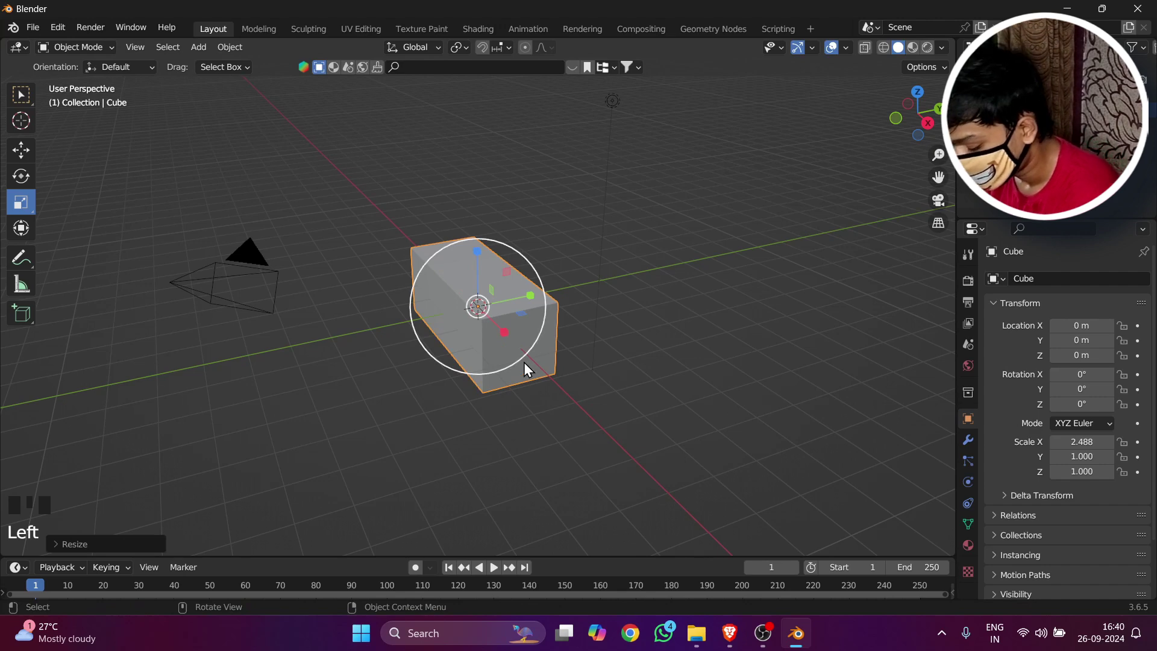
pyautogui.hotkey('ctrl', 'z')
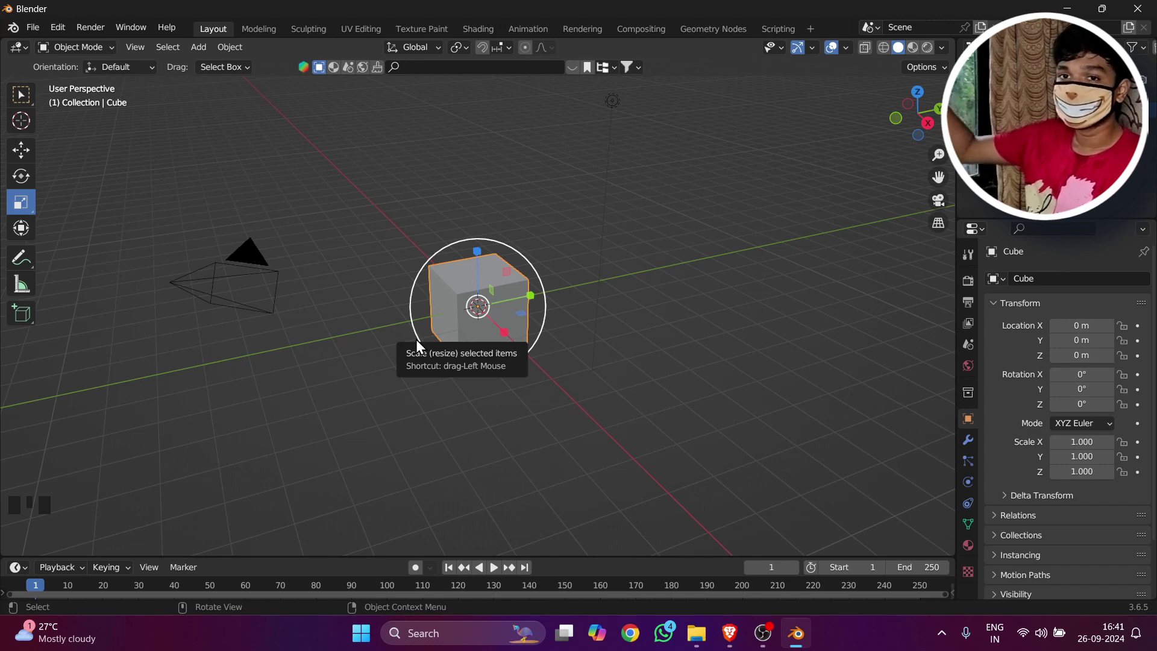
pyautogui.moveTo(519, 323); pyautogui.dragTo(693, 399)
pyautogui.hotkey('ctrl', 'z')
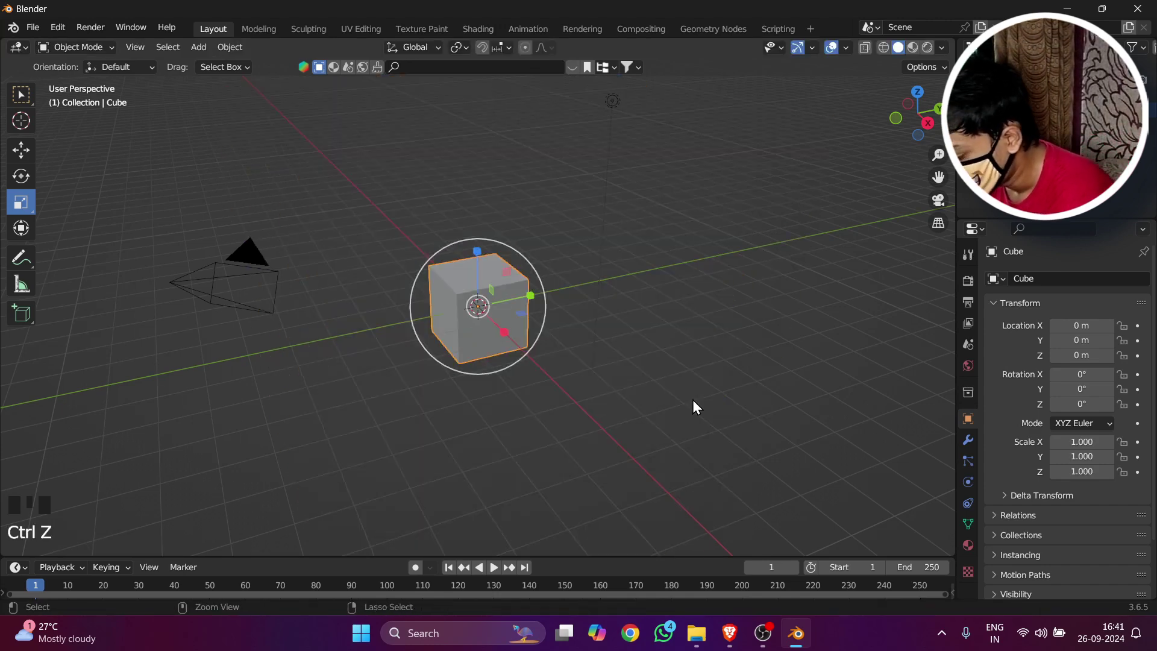
# With the Transform tool, try moving, rotating about 9.8° around Y and scaling the cube to about 2.25 × 1.94 × 0.48, undoing everything.
pyautogui.click(23, 227)
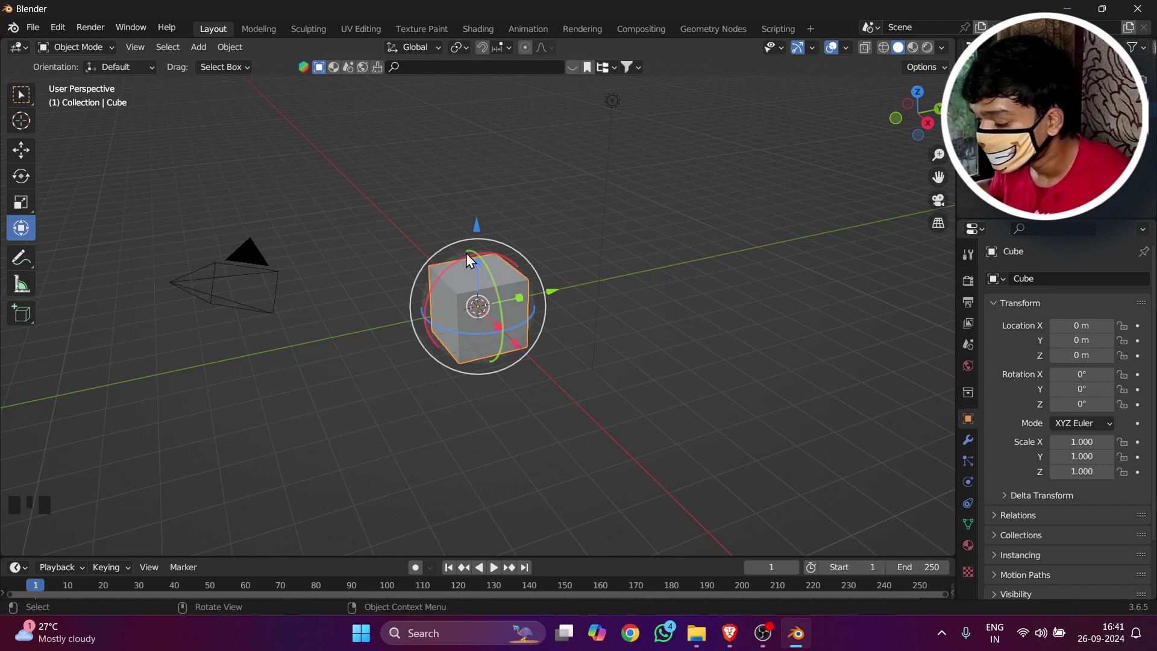
pyautogui.moveTo(468, 256); pyautogui.dragTo(615, 356)
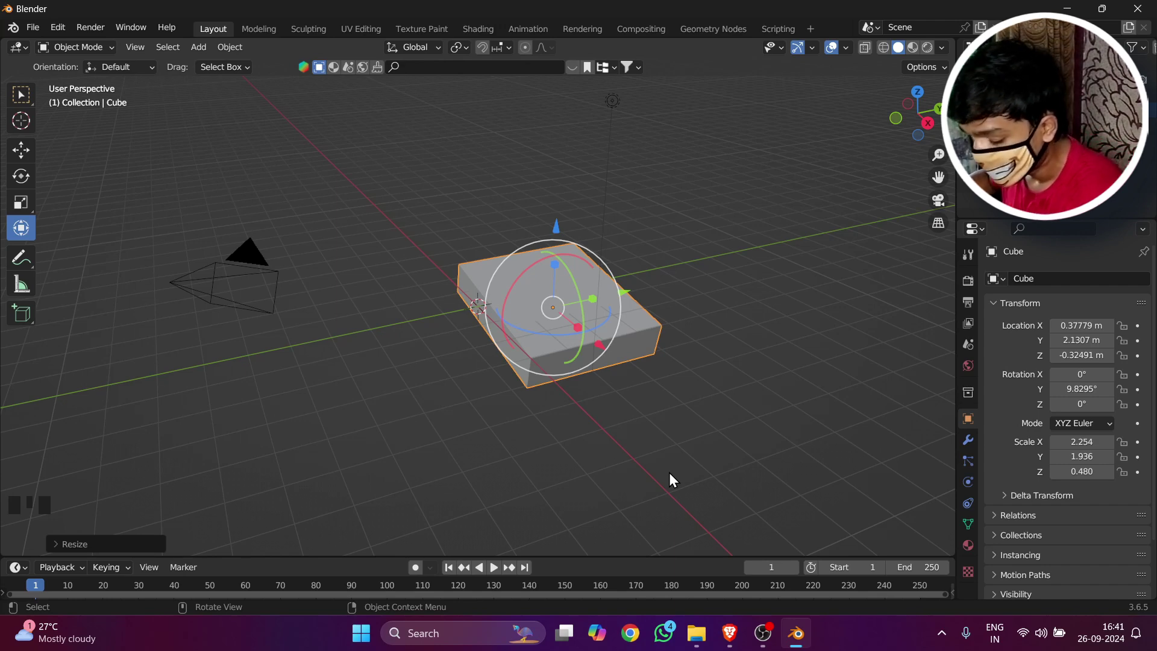
pyautogui.hotkey('ctrl', 'z')
pyautogui.hotkey('ctrl', 'z')
pyautogui.hotkey('ctrl', 'z')
pyautogui.hotkey('ctrl', 'z')
pyautogui.hotkey('ctrl', 'z')
pyautogui.hotkey('ctrl', 'z')
pyautogui.hotkey('ctrl', 'z')
pyautogui.hotkey('ctrl', 'z')
pyautogui.hotkey('ctrl', 'z')
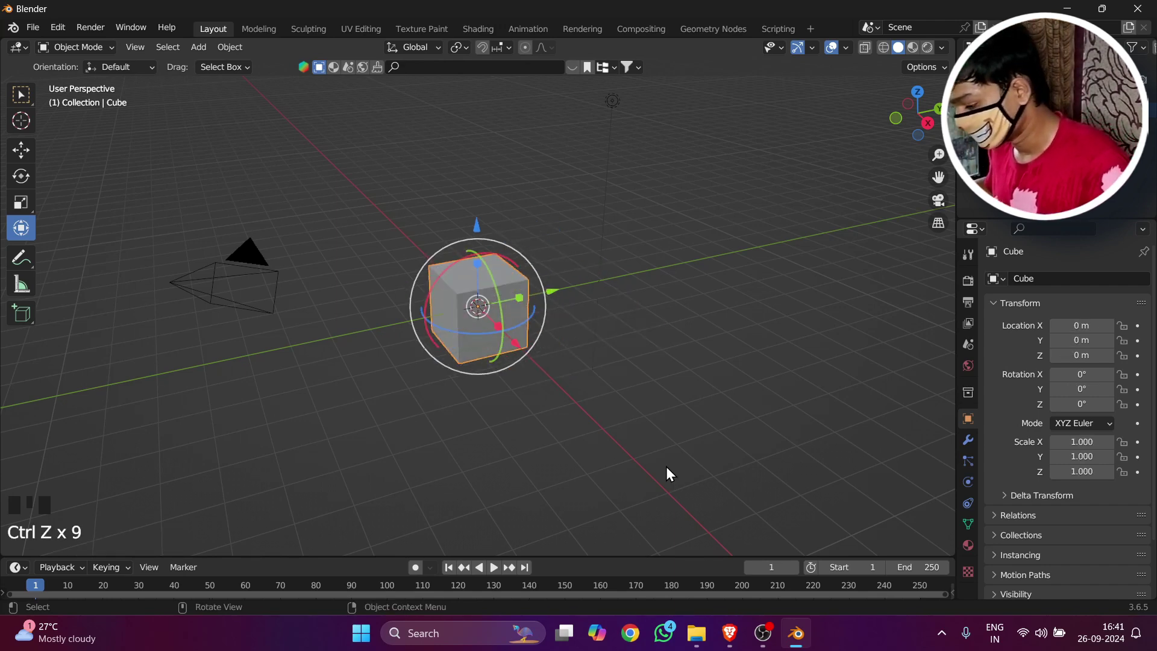
# Activate the Move tool and examine the cube from different angles, both close up and from a distance.
pyautogui.click(12, 156)
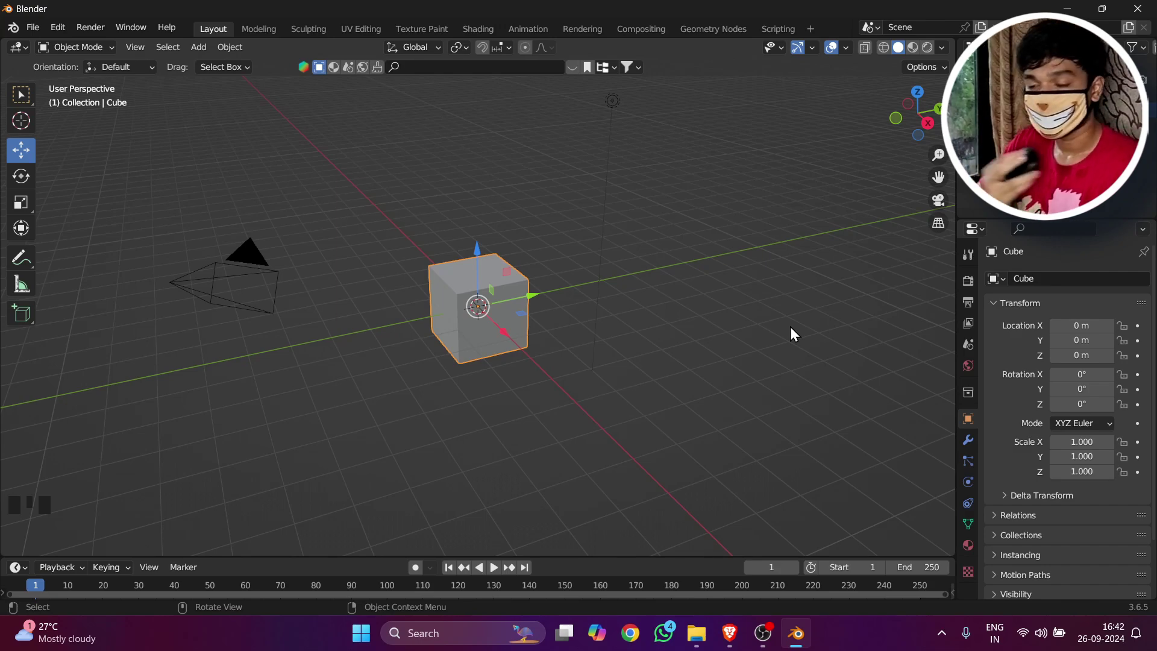
pyautogui.moveTo(791, 327)
pyautogui.mouseDown(button='middle')
pyautogui.moveTo(768, 312)
pyautogui.moveTo(708, 331)
pyautogui.moveTo(516, 310)
pyautogui.moveTo(714, 335)
pyautogui.moveTo(827, 288)
pyautogui.moveTo(591, 298)
pyautogui.moveTo(635, 346)
pyautogui.moveTo(721, 326)
pyautogui.moveTo(791, 280)
pyautogui.moveTo(780, 350)
pyautogui.moveTo(838, 327)
pyautogui.moveTo(782, 371)
pyautogui.moveTo(745, 338)
pyautogui.moveTo(778, 344)
pyautogui.mouseUp(button='middle')
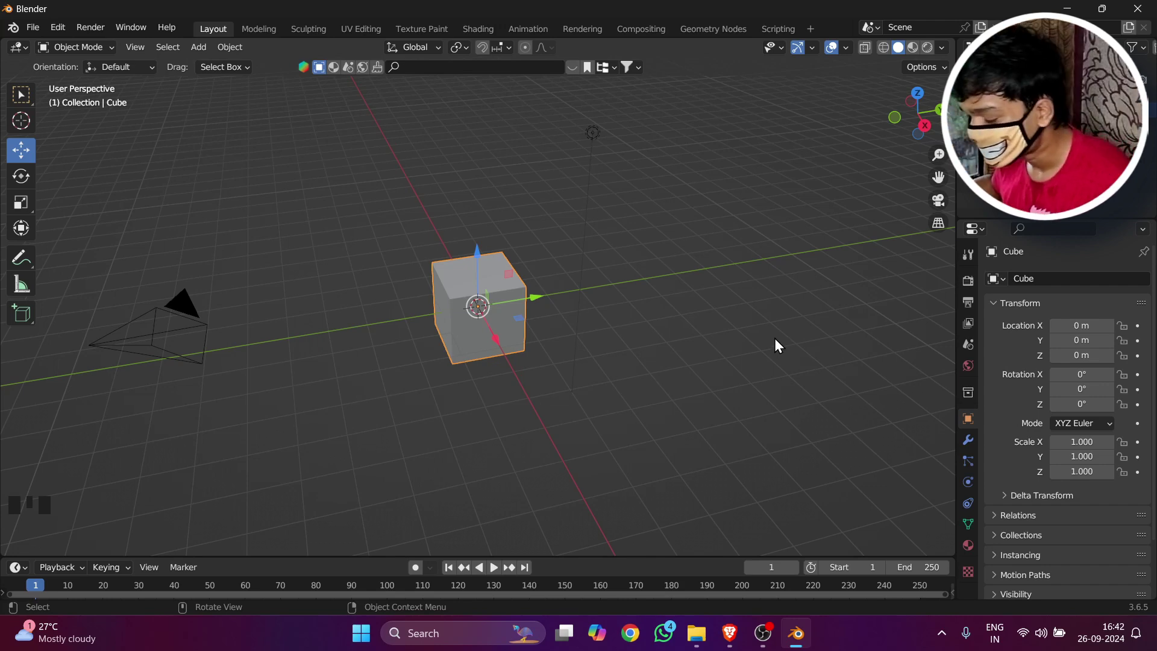
pyautogui.moveTo(684, 223); pyautogui.dragTo(716, 228, button='middle')
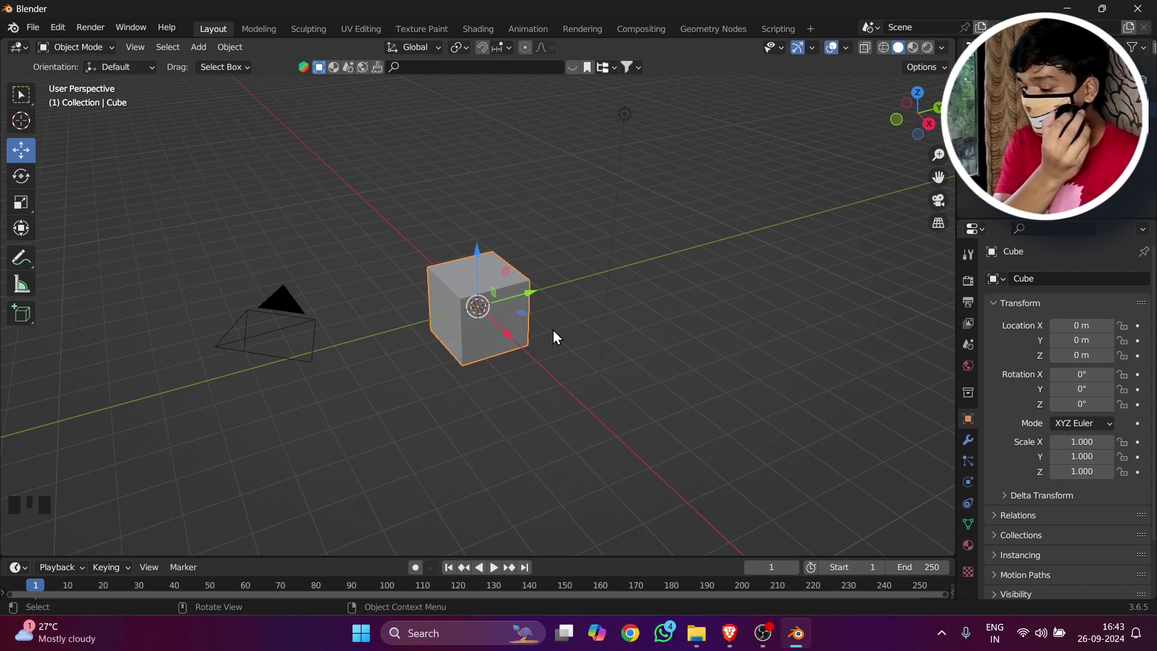
pyautogui.scroll(8, 553, 331)
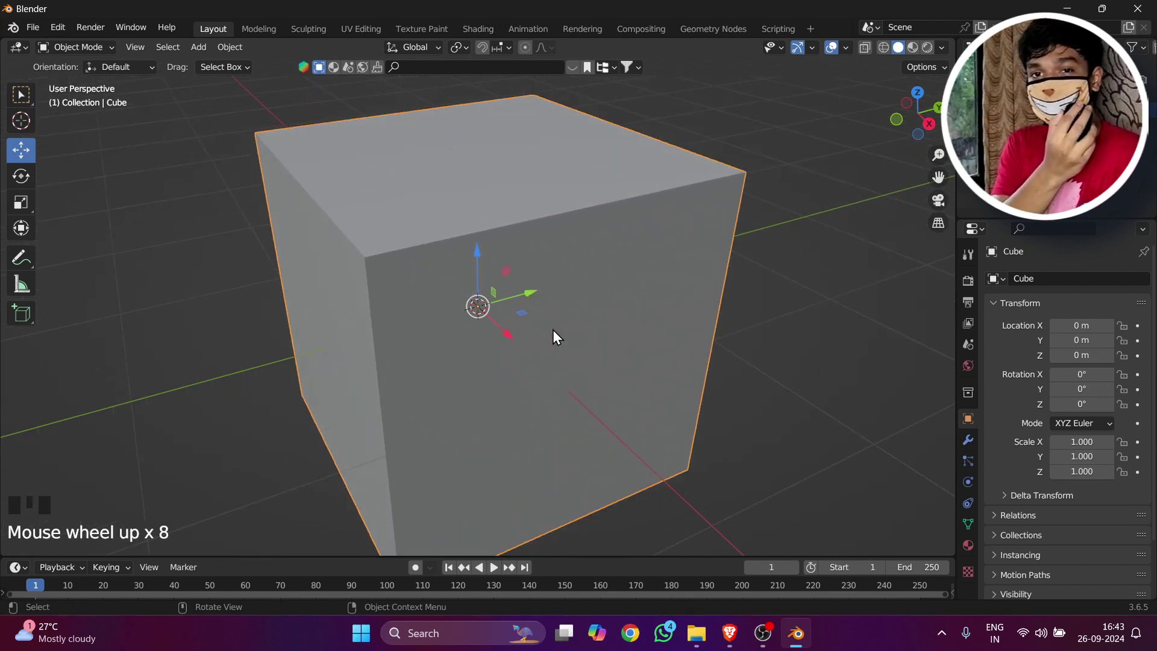
pyautogui.scroll(-7, 553, 330)
pyautogui.scroll(7, 552, 331)
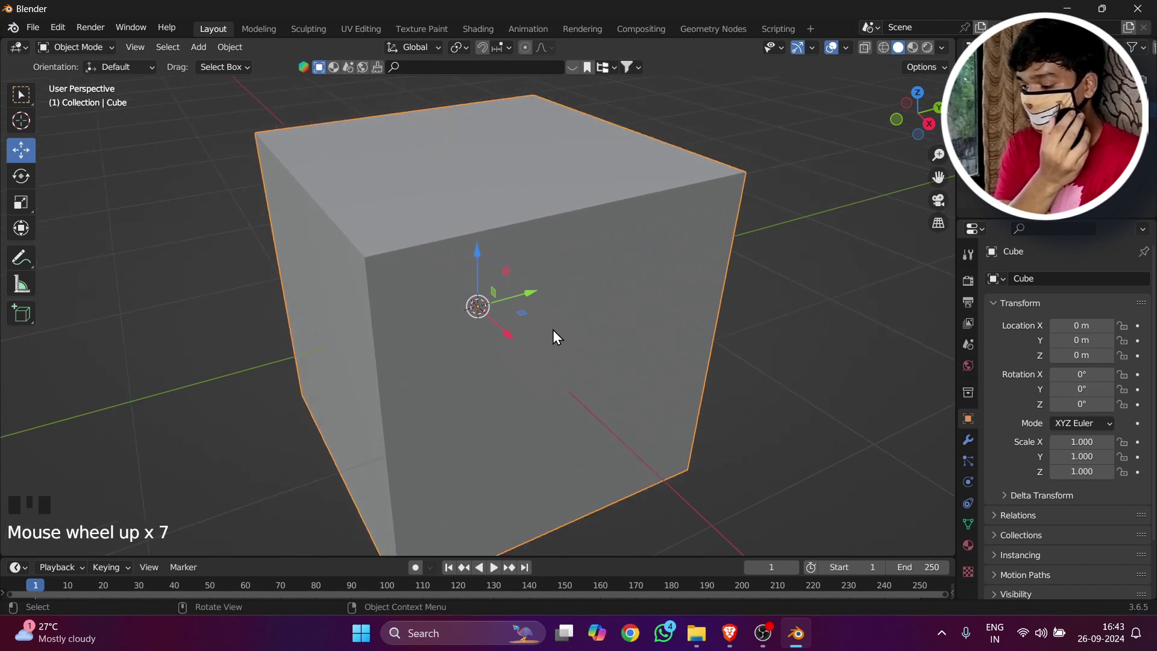
pyautogui.scroll(-7, 553, 330)
pyautogui.scroll(6, 553, 330)
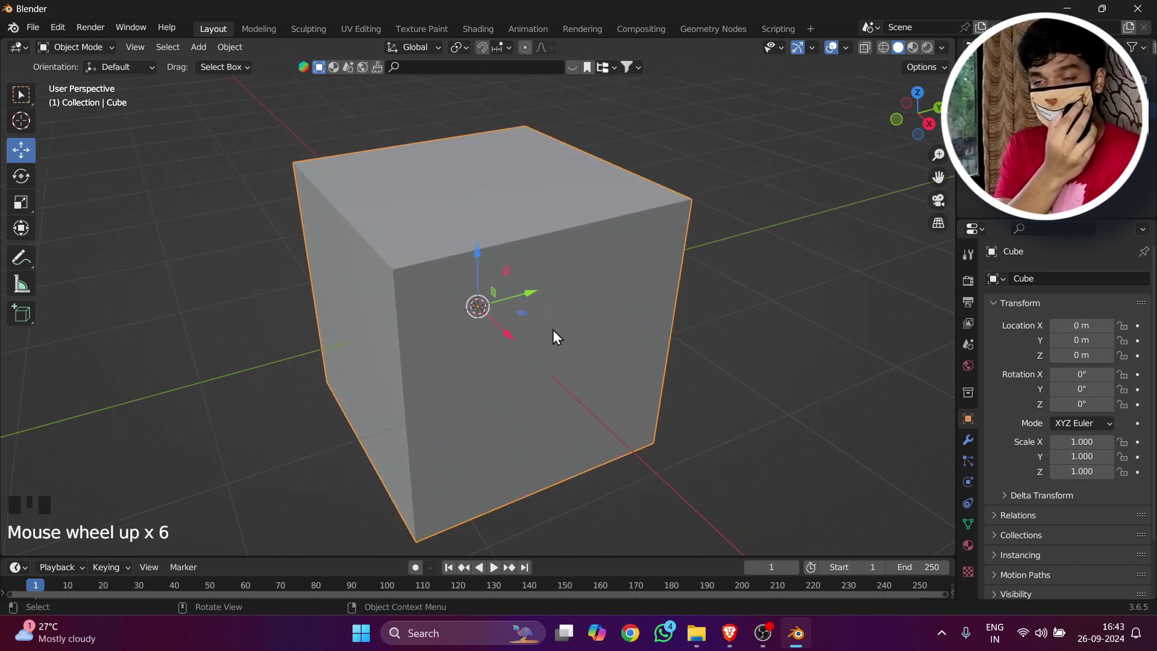
pyautogui.scroll(-7, 554, 336)
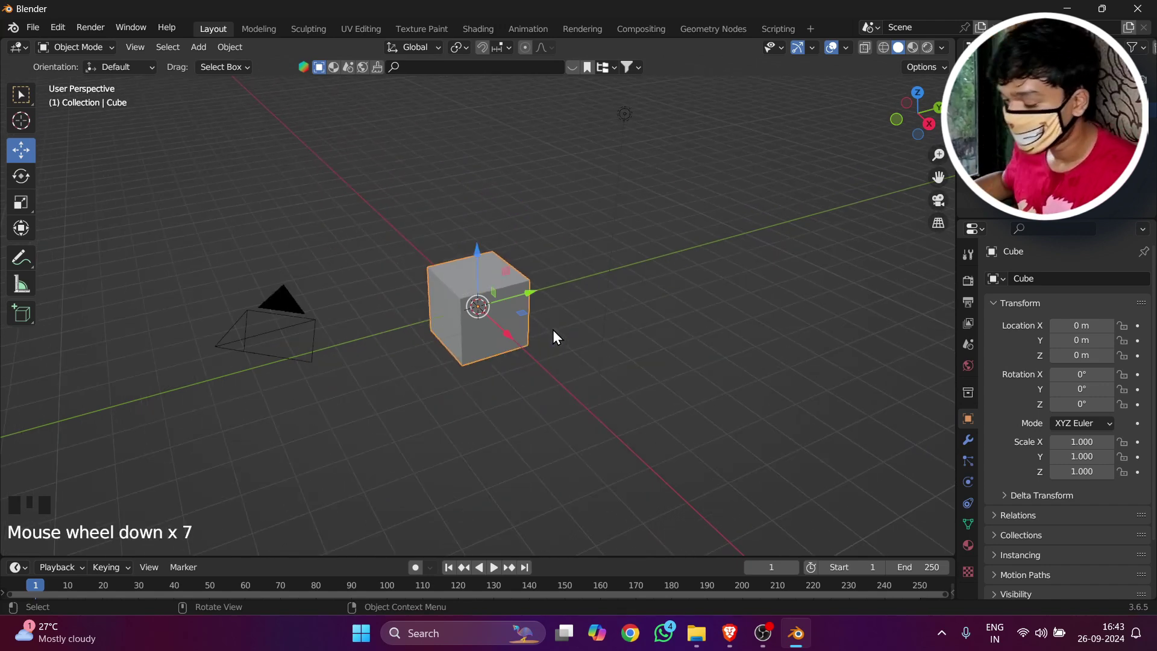
# Examine the cube, camera and light from several sides, heights and distances.
pyautogui.moveTo(569, 316); pyautogui.dragTo(683, 311, button='middle')
pyautogui.scroll(3, 530, 304)
pyautogui.scroll(-4, 682, 311)
pyautogui.moveTo(392, 302); pyautogui.dragTo(464, 329, button='middle')
pyautogui.moveTo(602, 329); pyautogui.dragTo(578, 412, button='middle')
pyautogui.moveTo(650, 350); pyautogui.dragTo(679, 272, button='middle')
pyautogui.scroll(-3, 690, 414)
pyautogui.moveTo(689, 414); pyautogui.dragTo(673, 386, button='middle')
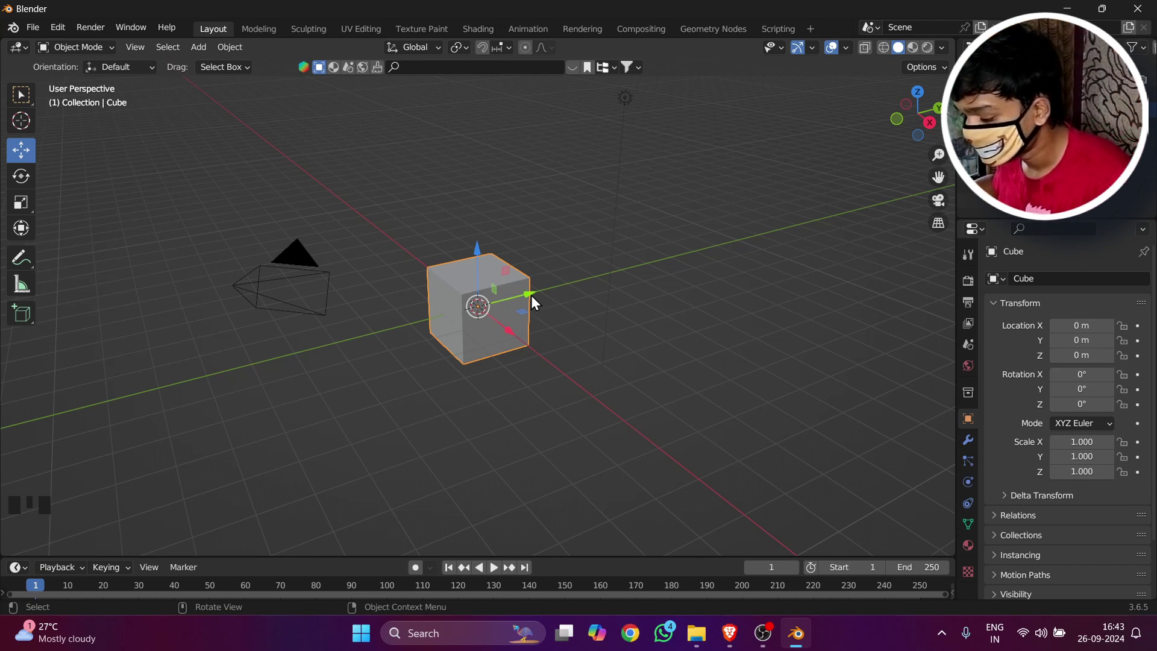
# Try moving the cube along the Y axis to about -4.04 m.
pyautogui.moveTo(531, 296); pyautogui.dragTo(395, 334)
pyautogui.scroll(-1, 383, 345)
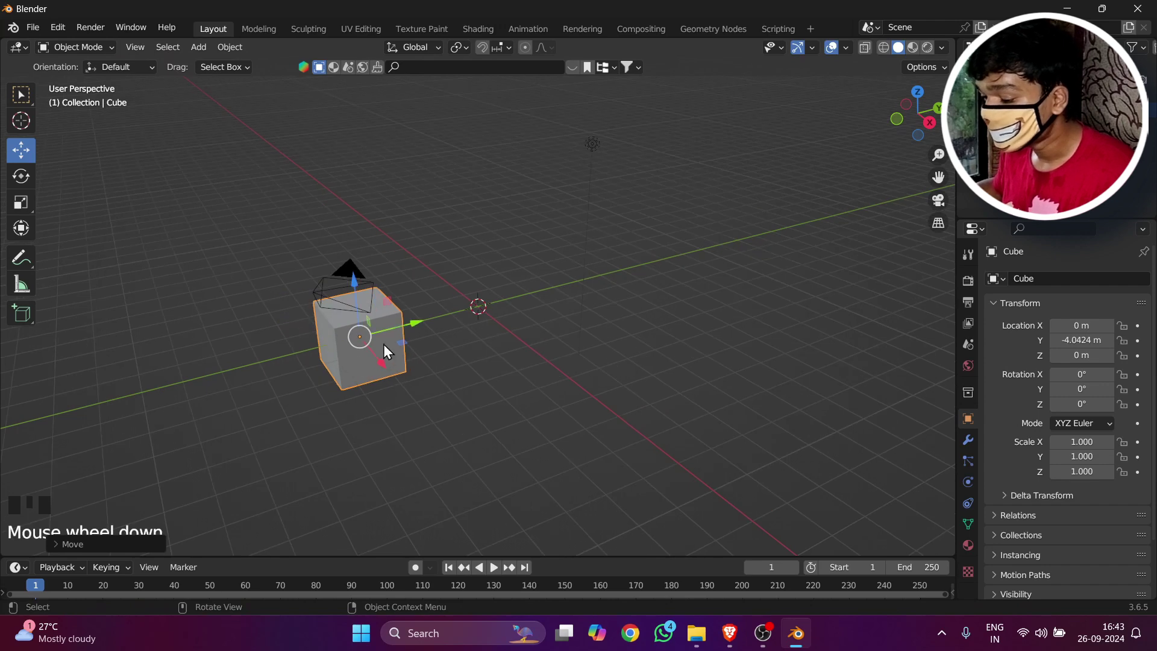
pyautogui.scroll(7, 454, 364)
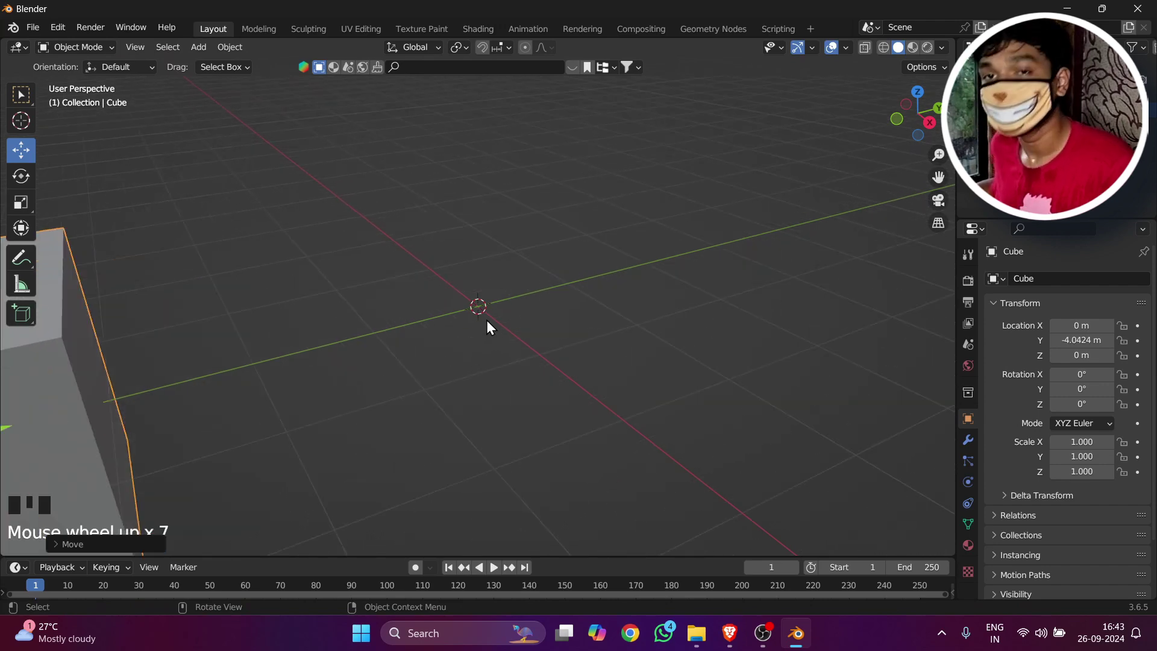
pyautogui.scroll(-6, 487, 326)
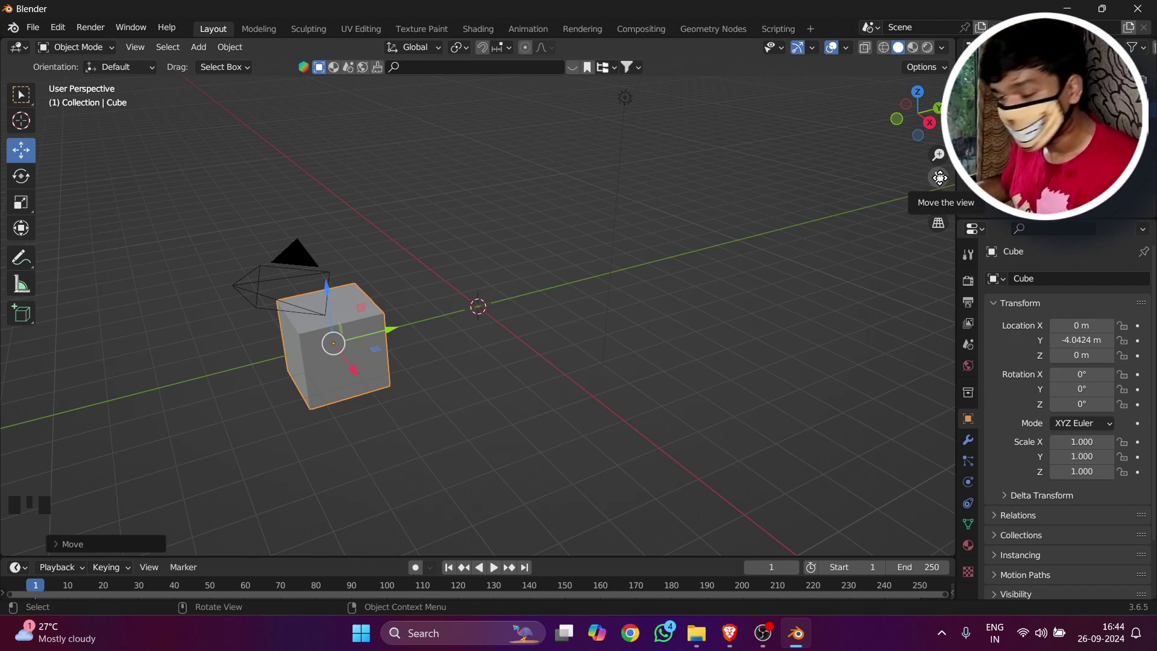
# Examine the displaced cube up close and off-centre in the view, and undo its move along Y.
pyautogui.moveTo(940, 177); pyautogui.dragTo(1129, 176)
pyautogui.scroll(4, 749, 382)
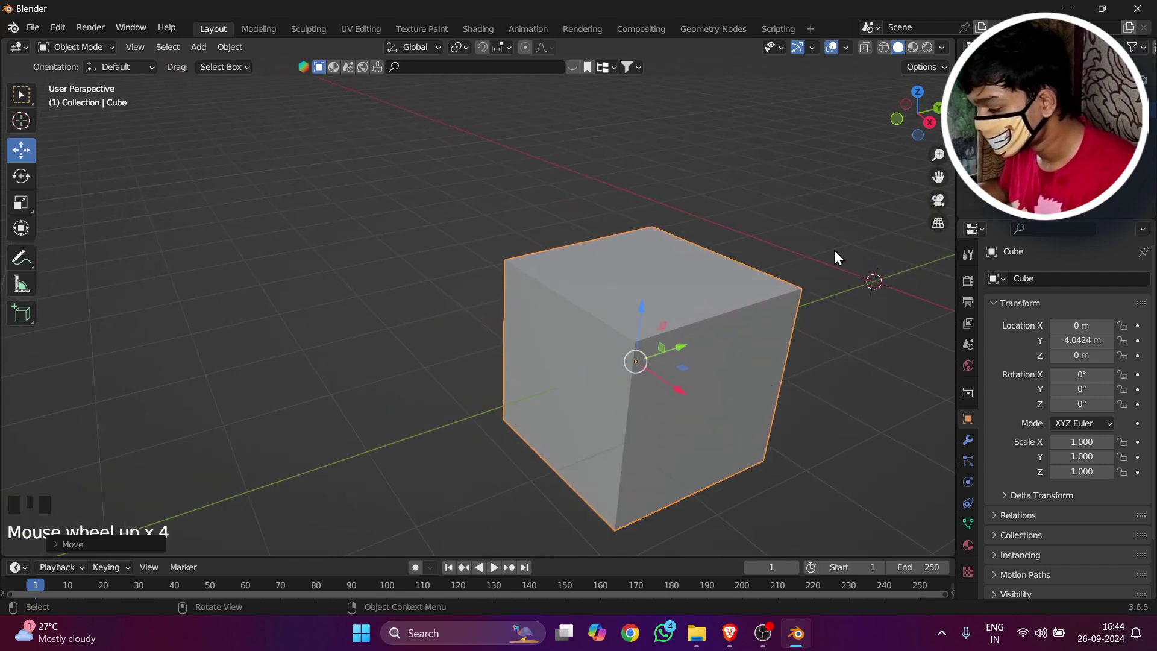
pyautogui.moveTo(940, 178); pyautogui.dragTo(824, 269)
pyautogui.scroll(3, 826, 266)
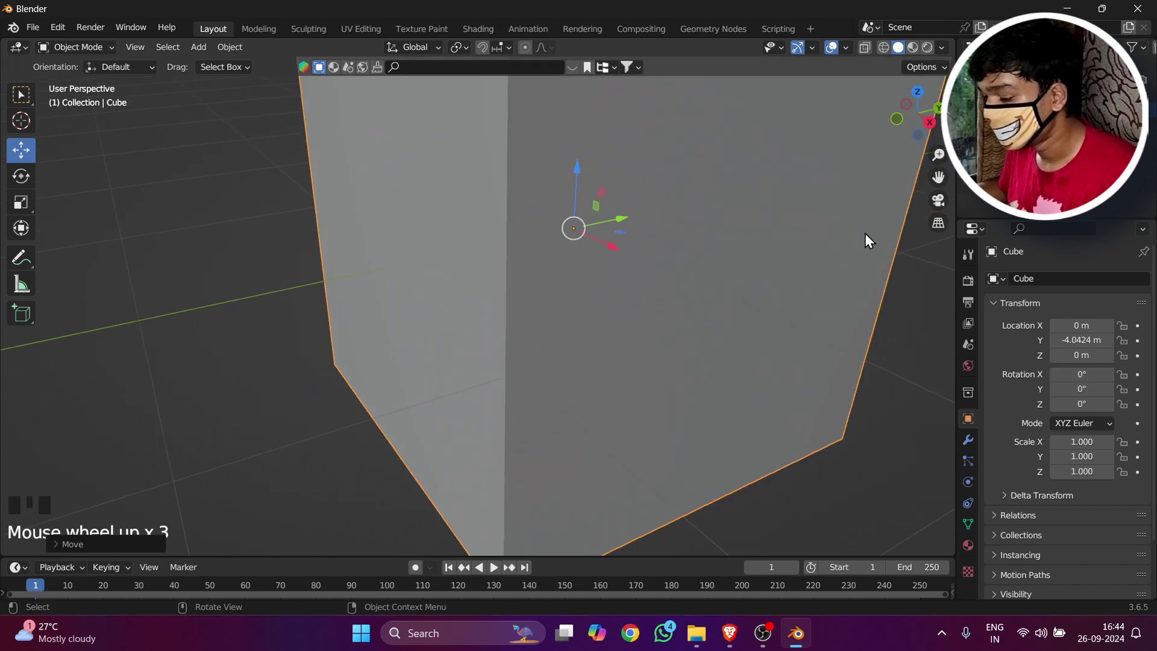
pyautogui.scroll(-2, 871, 237)
pyautogui.scroll(-2, 875, 240)
pyautogui.moveTo(939, 178); pyautogui.dragTo(685, 317)
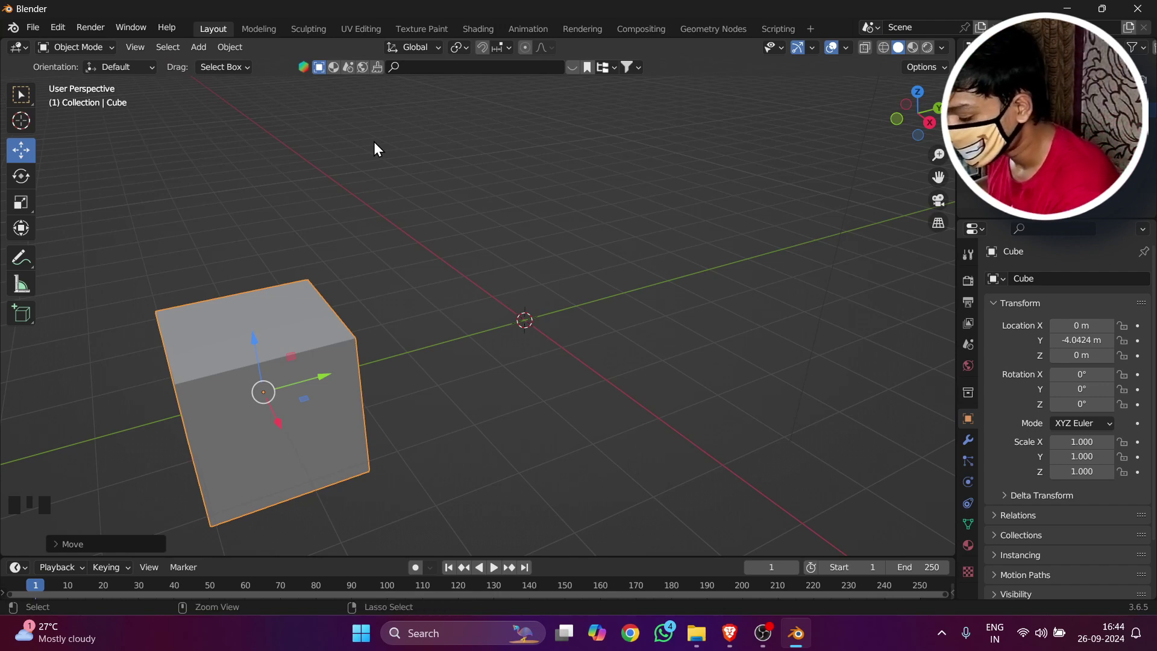
pyautogui.hotkey('ctrl', 'z')
pyautogui.moveTo(373, 142); pyautogui.dragTo(777, 252, button='middle')
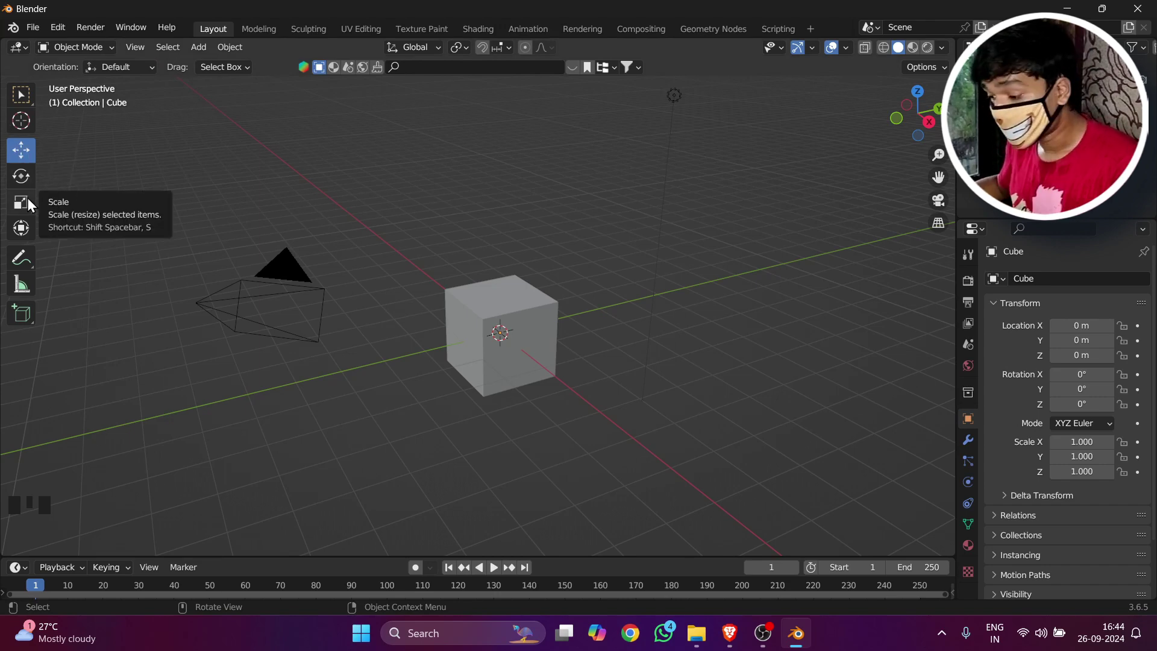
# Select the cube and move it along the X axis only, to about 0.034 m.
pyautogui.click(500, 338)
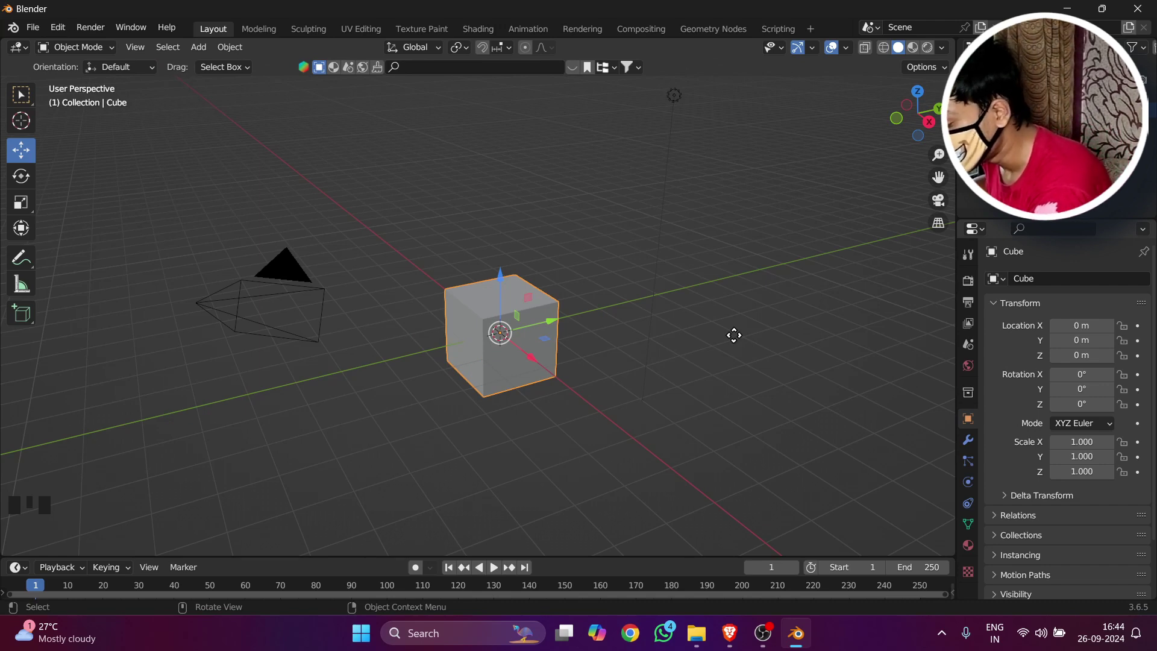
pyautogui.press('g')
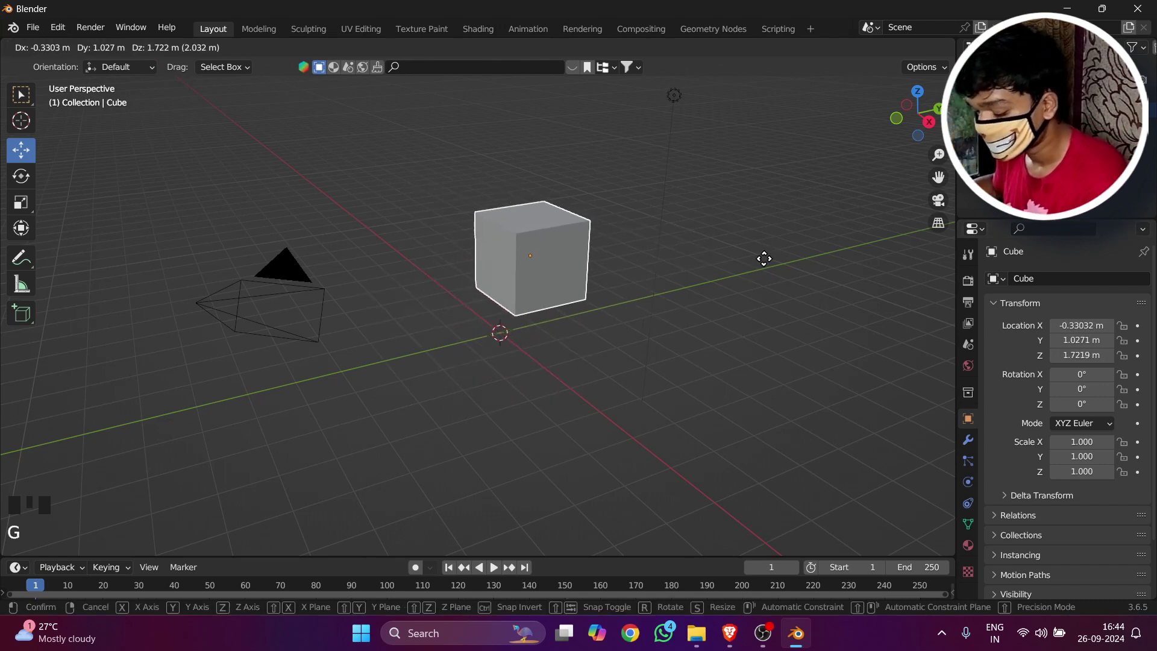
pyautogui.press('x')
pyautogui.click(790, 275)
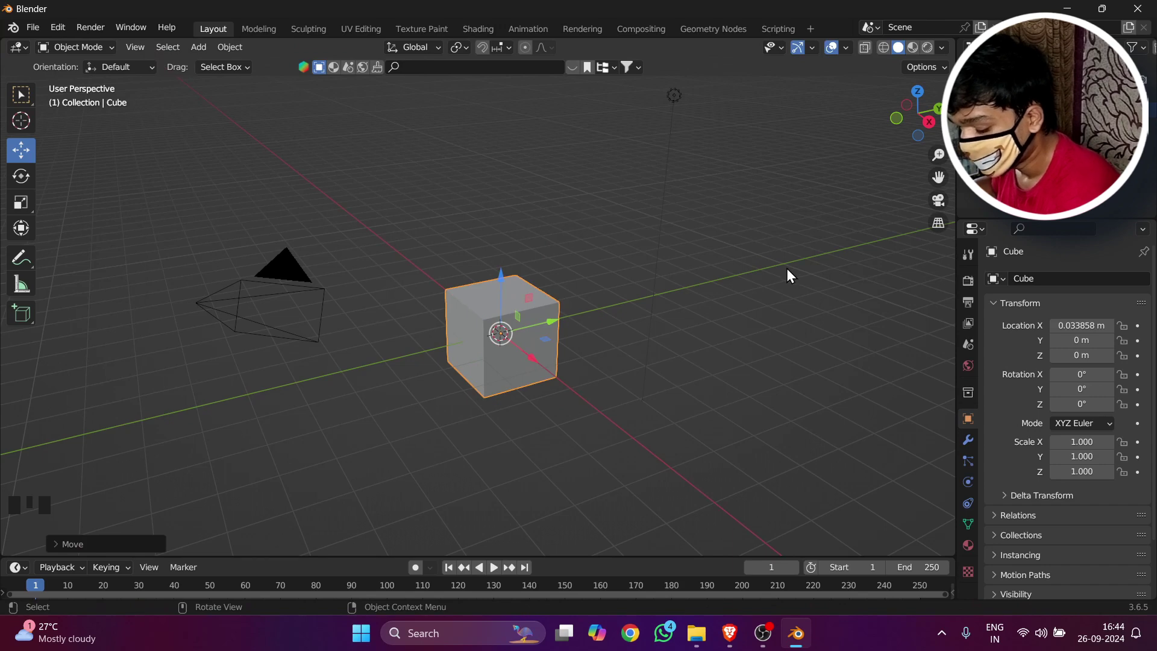
# Move the cube along the Y axis only, to about -0.337 m.
pyautogui.press('g')
pyautogui.press('y')
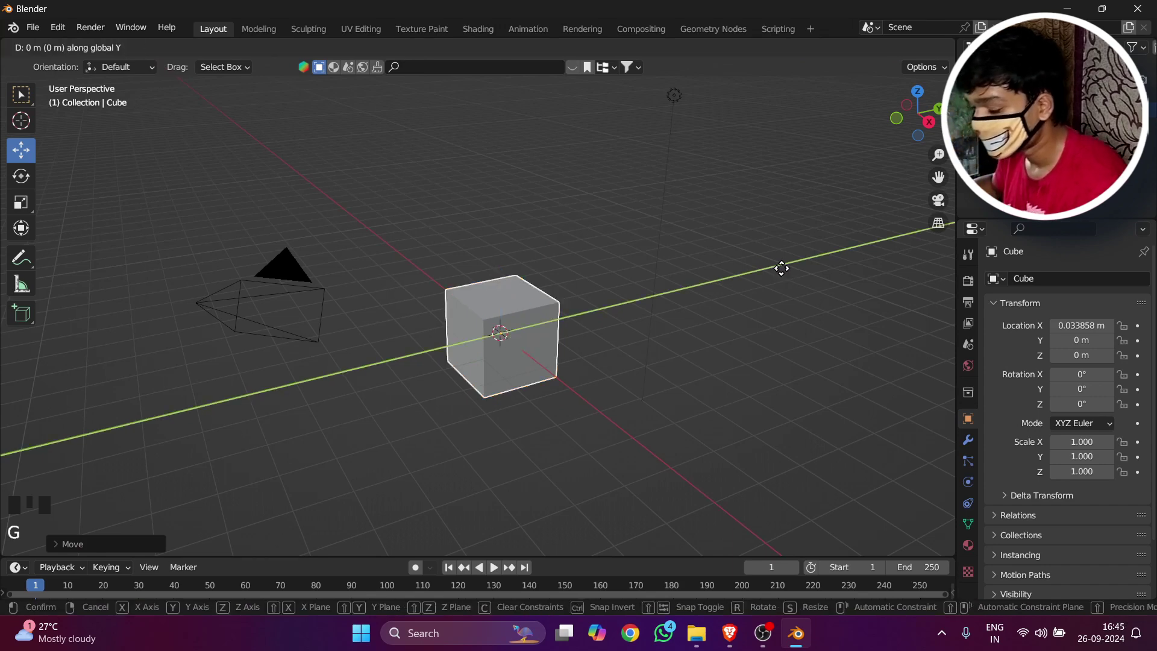
pyautogui.click(769, 269)
# Try moving the cube upward along the Z axis only, and undo that move.
pyautogui.press('g')
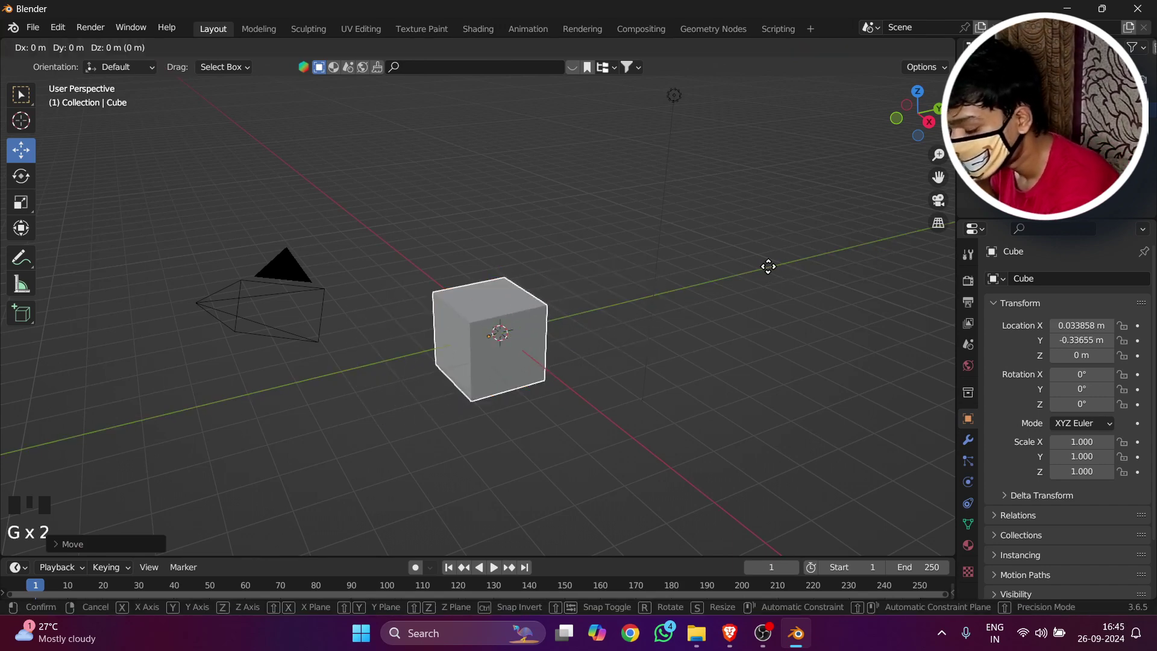
pyautogui.press('z')
pyautogui.click(808, 195)
pyautogui.hotkey('ctrl', 'z')
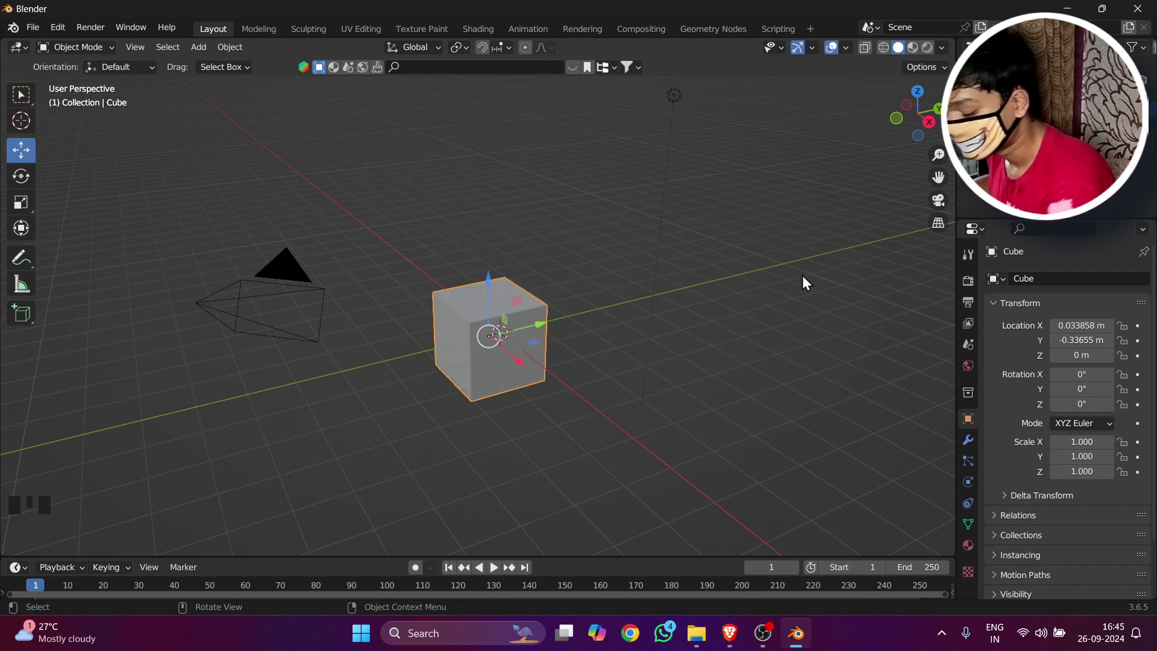
# Try rotating the cube about the X axis to about -24.7° and separately about the Y axis, undoing each rotation.
pyautogui.press('r')
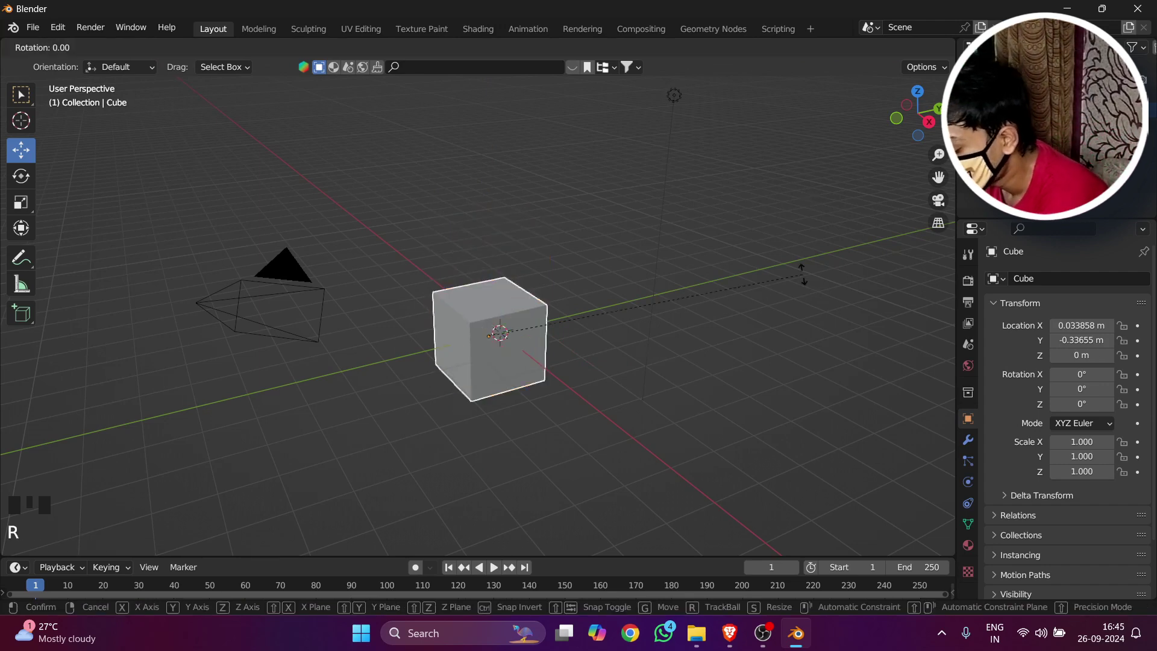
pyautogui.press('x')
pyautogui.click(56, 464)
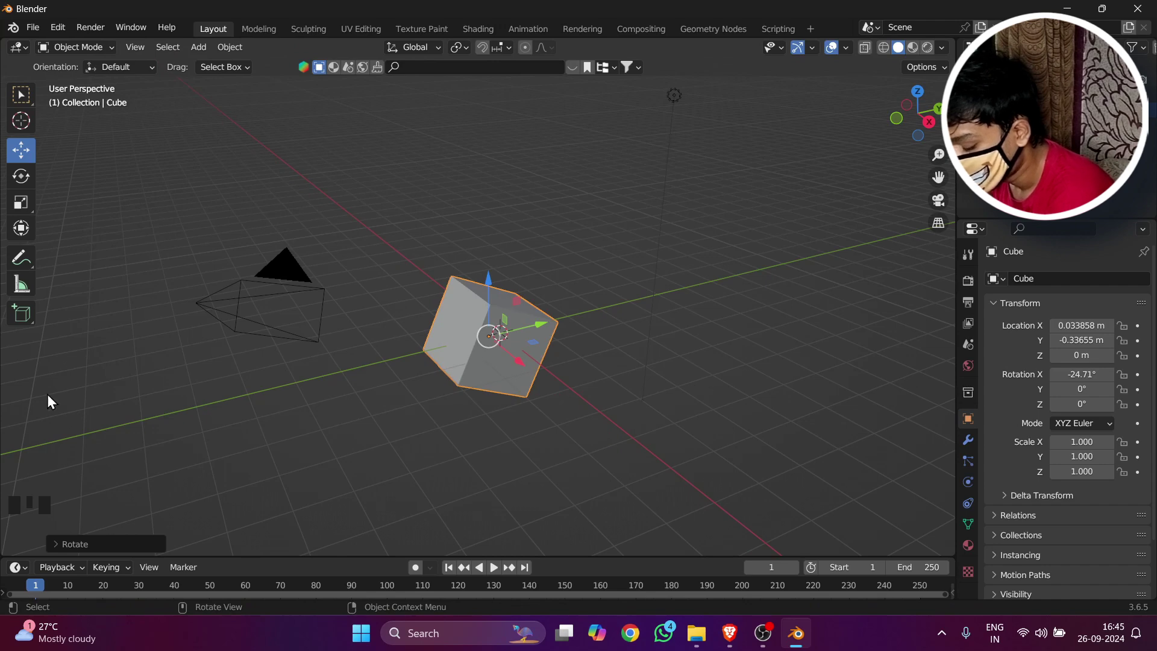
pyautogui.hotkey('ctrl', 'z')
pyautogui.press('r')
pyautogui.press('y')
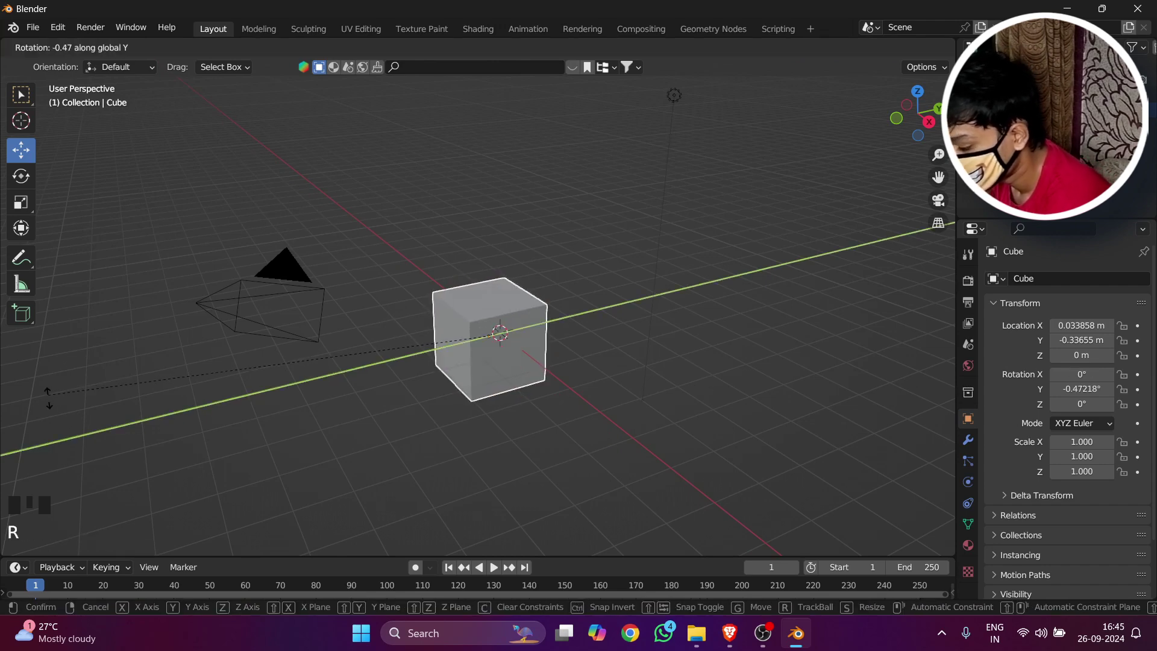
pyautogui.click(172, 225)
pyautogui.hotkey('ctrl', 'z')
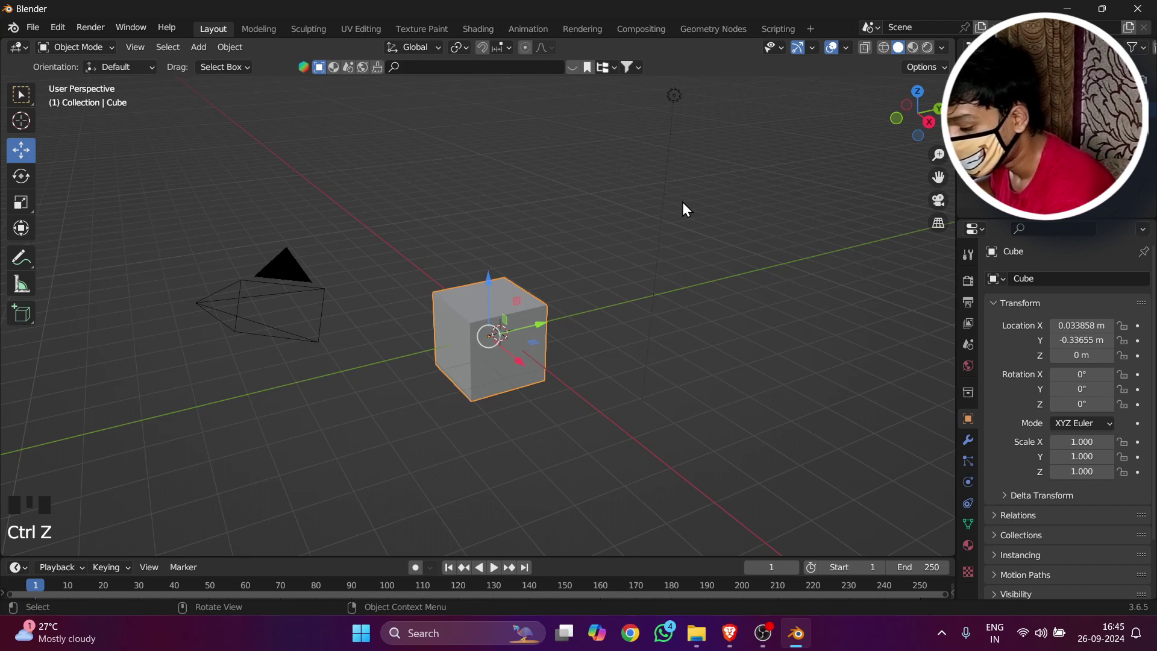
# Try rotating the cube freely without any axis constraint, and undo the rotation.
pyautogui.press('r')
pyautogui.click(791, 311)
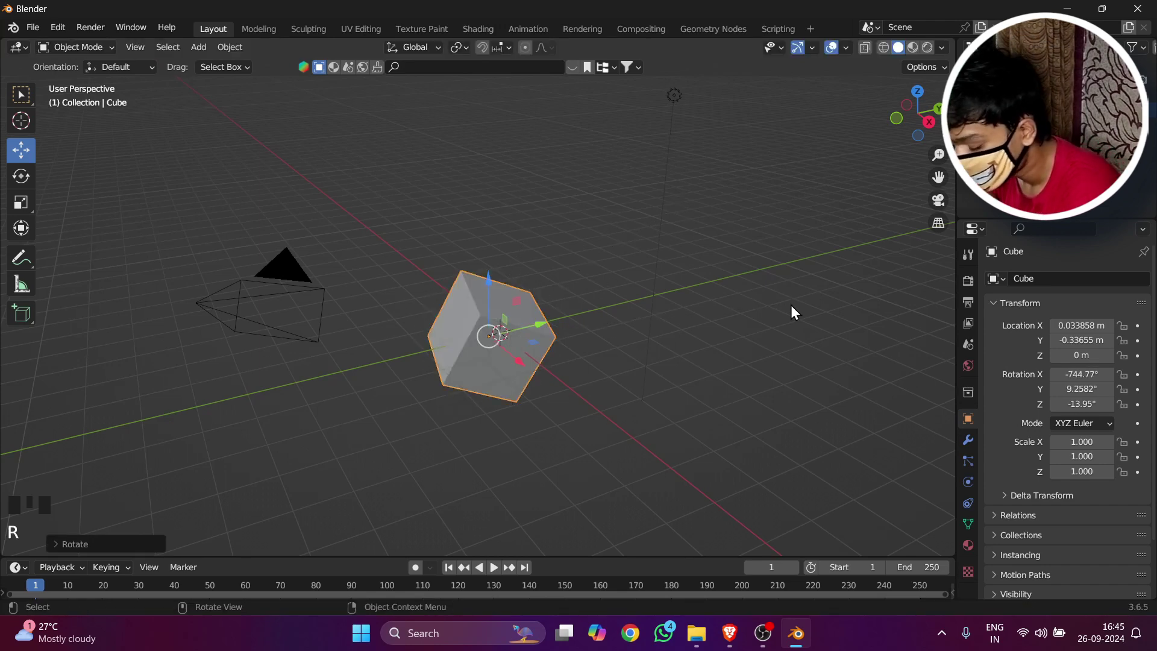
pyautogui.hotkey('ctrl', 'z')
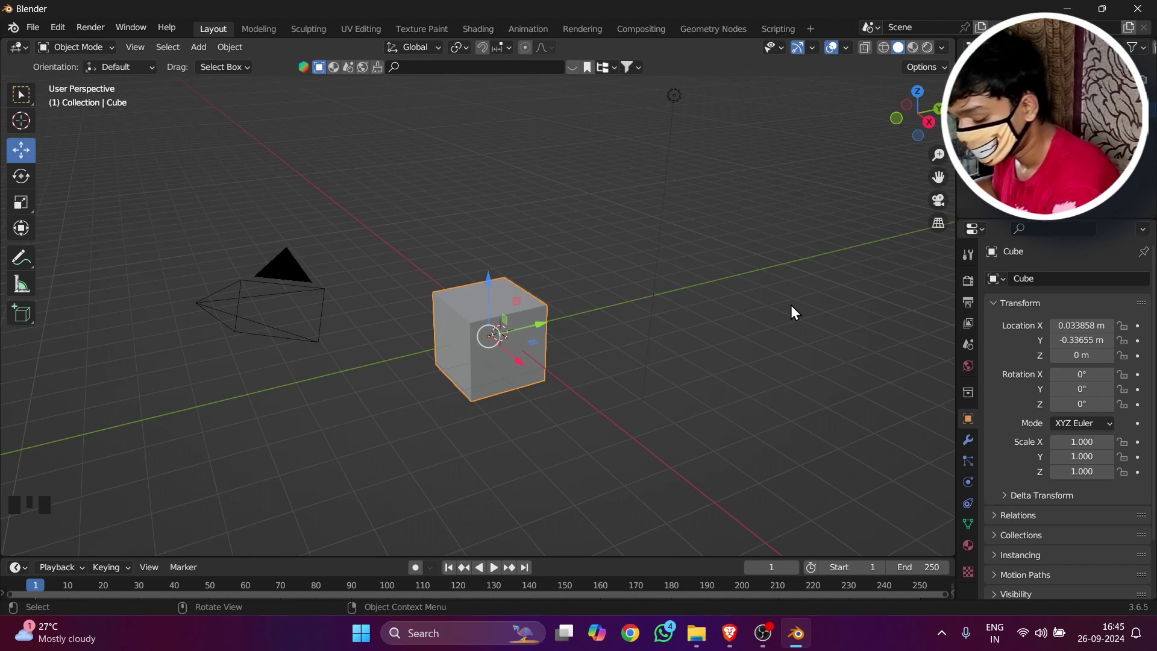
# Try scaling the cube one axis at a time, to about 2.86 in Z, 3.19 in X and 3.74 in Y.
pyautogui.press('s')
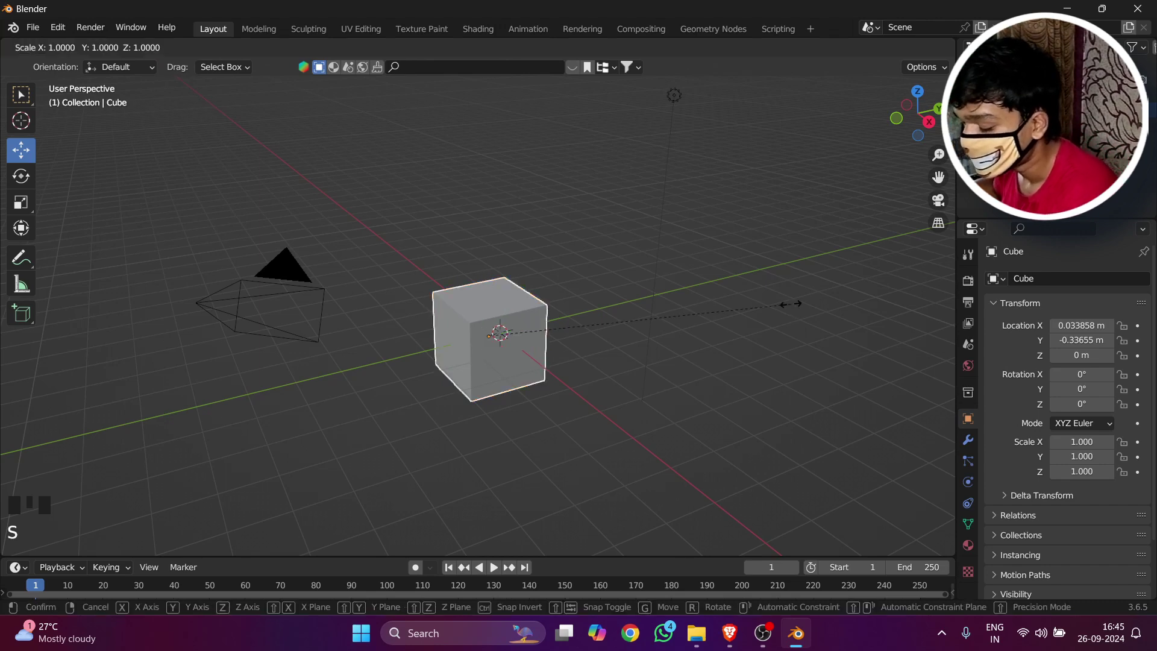
pyautogui.press('z')
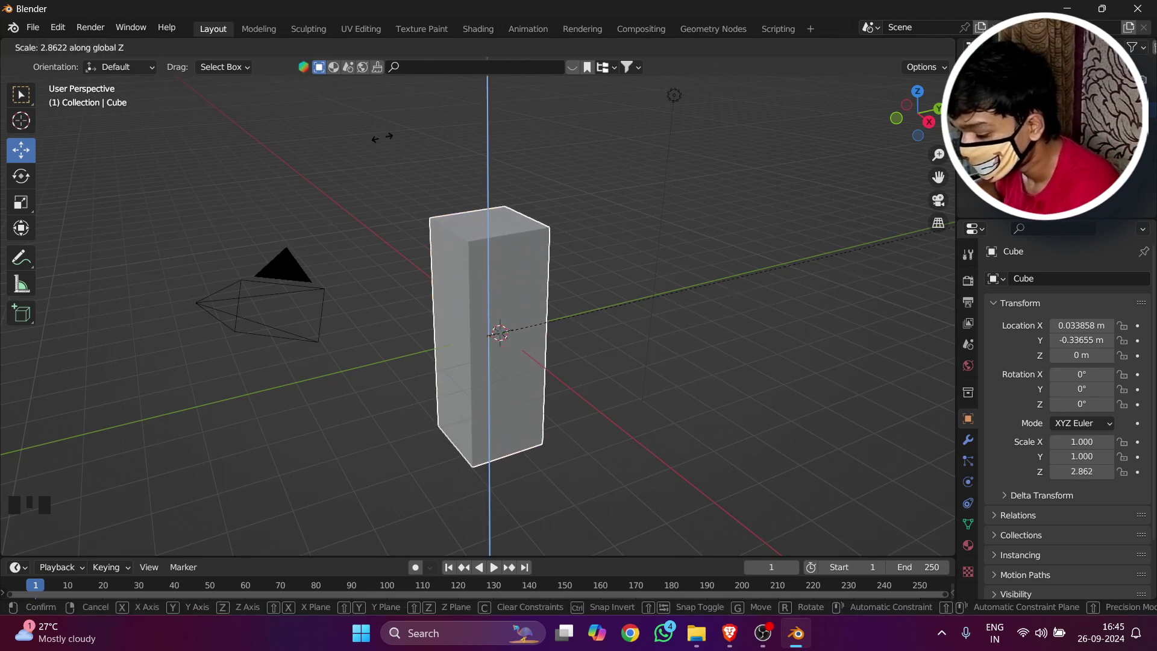
pyautogui.click(382, 137)
pyautogui.press('s')
pyautogui.press('x')
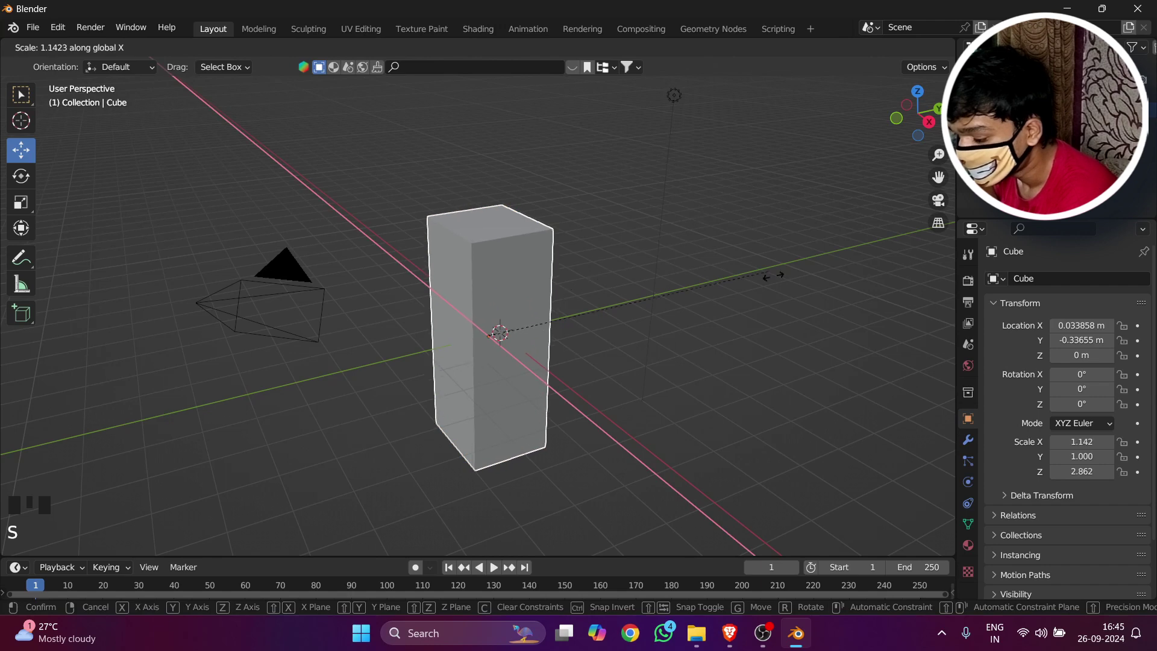
pyautogui.click(330, 463)
pyautogui.press('s')
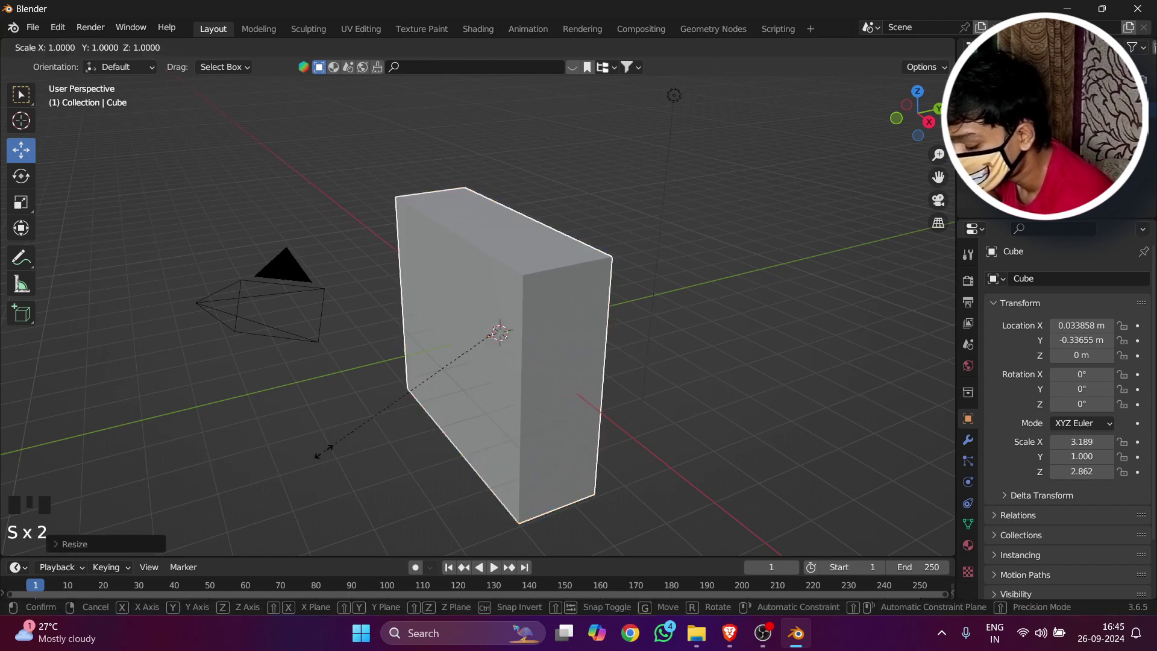
pyautogui.press('y')
pyautogui.click(699, 426)
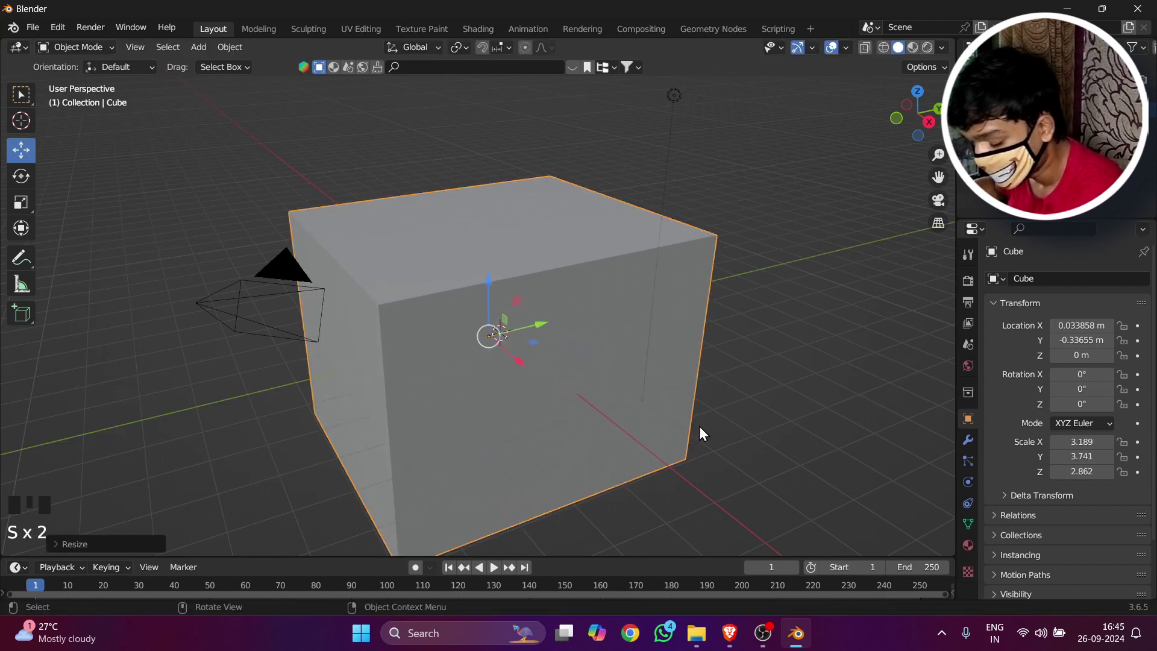
# Undo the cube's Y, X and Z scaling and deselect the cube.
pyautogui.hotkey('ctrl', 'z')
pyautogui.hotkey('ctrl', 'z')
pyautogui.hotkey('ctrl', 'z')
pyautogui.click(776, 295)
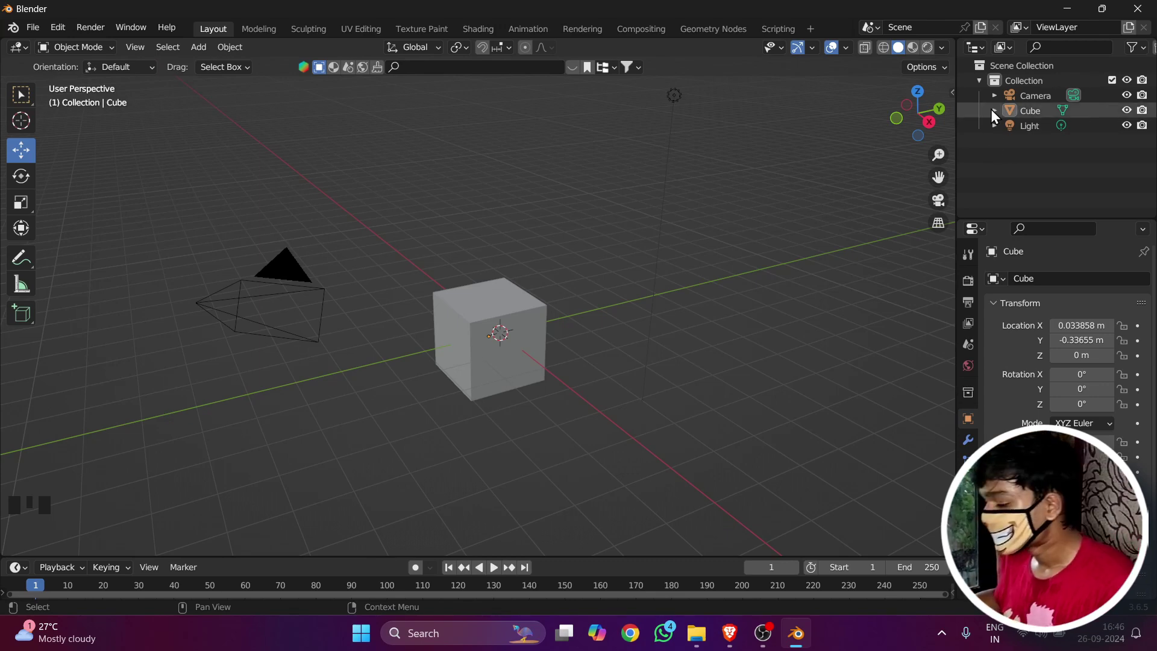
# Try creating a new collection nested inside the existing Collection, and select it.
pyautogui.click(1007, 65)
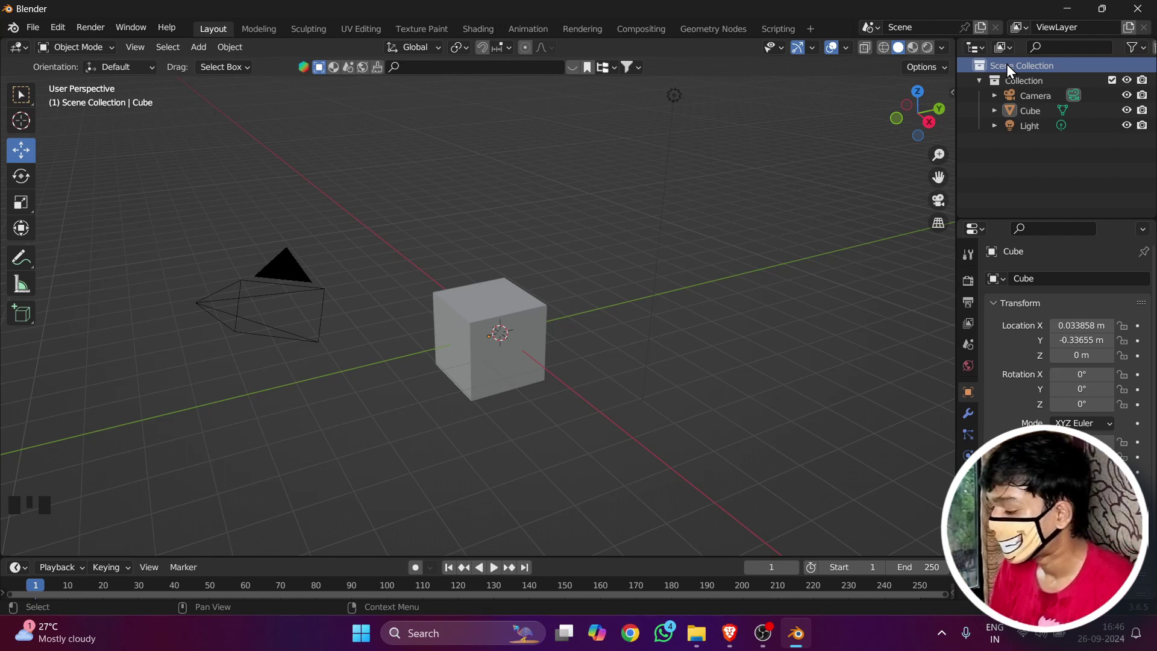
pyautogui.click(1033, 83)
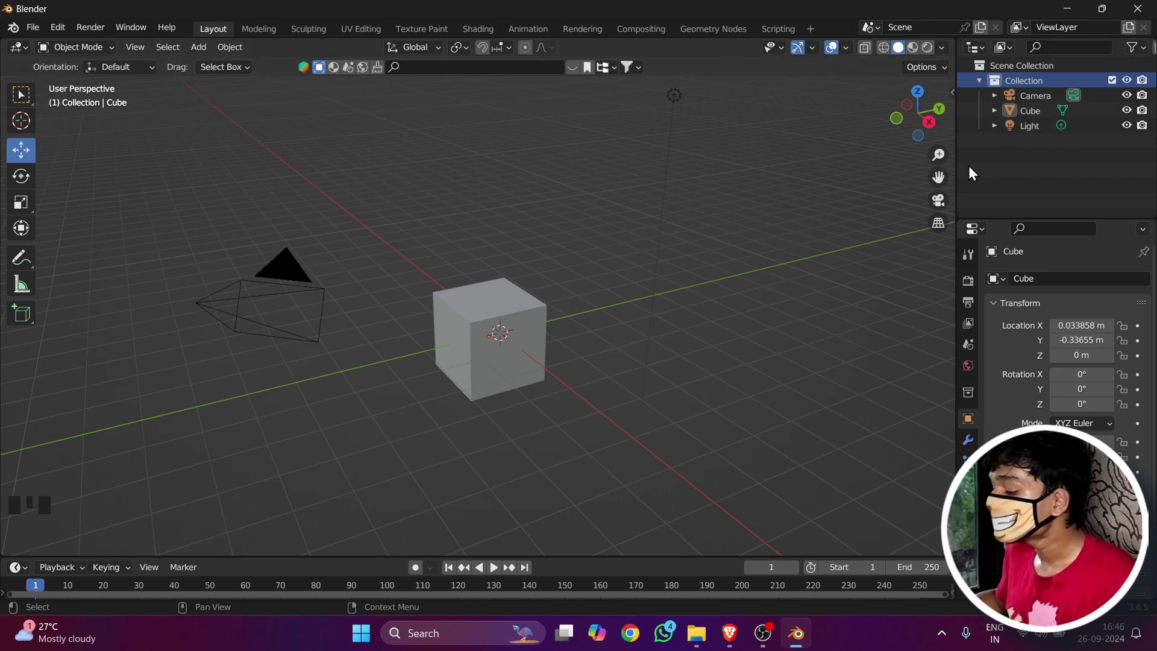
pyautogui.rightClick(1029, 164)
pyautogui.click(1048, 175)
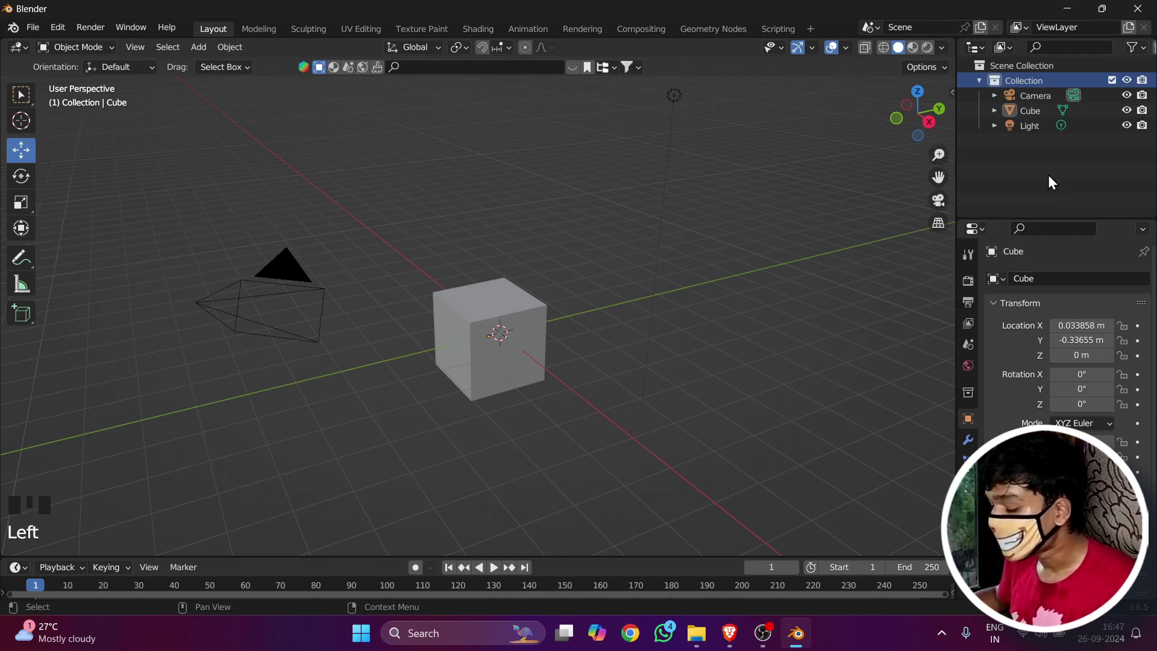
pyautogui.rightClick(1049, 176)
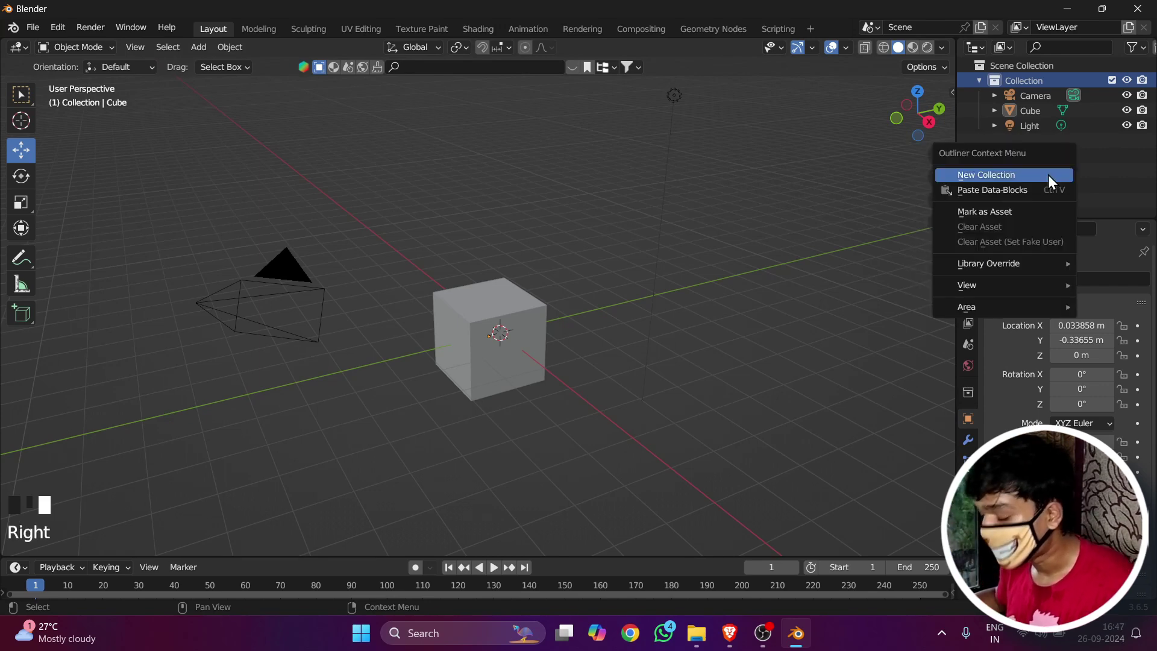
pyautogui.click(988, 172)
pyautogui.click(1032, 96)
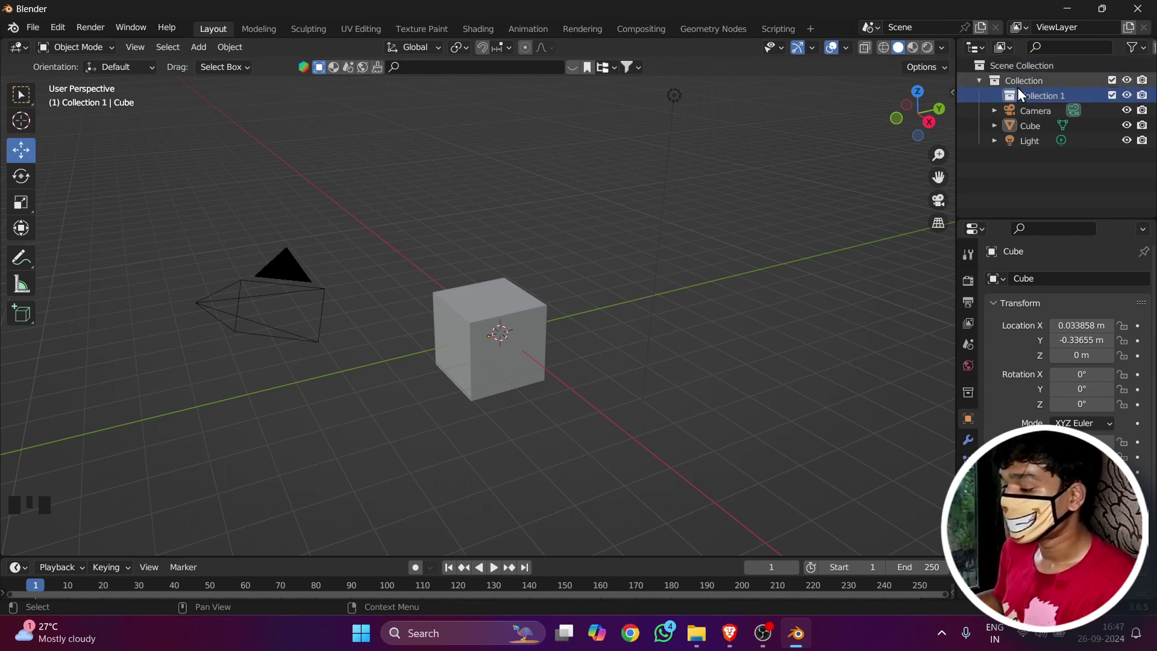
# Try adding a new collection directly under the Scene Collection, and undo its creation.
pyautogui.click(1017, 82)
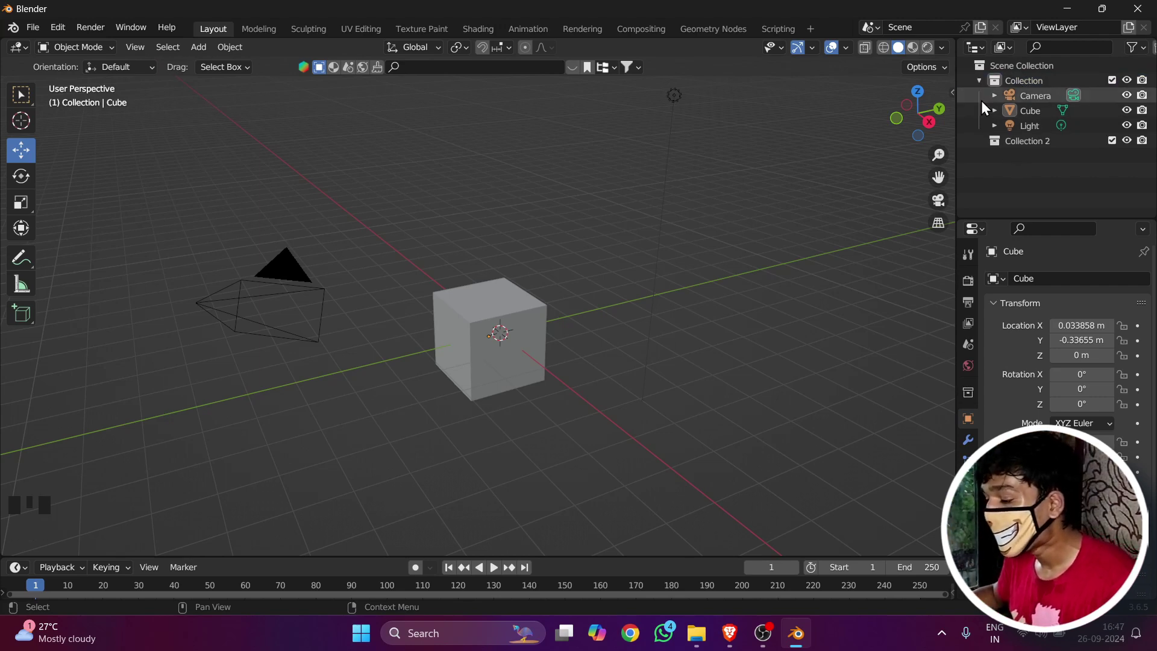
pyautogui.click(1025, 147)
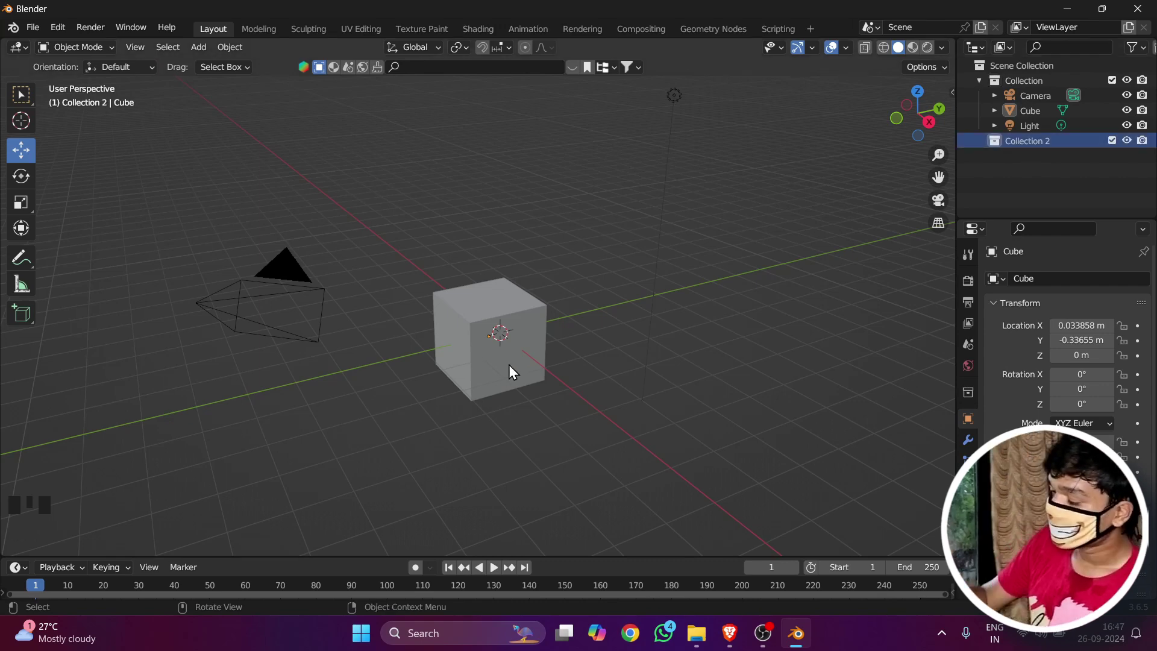
pyautogui.hotkey('ctrl', 'z')
pyautogui.hotkey('ctrl', 'z')
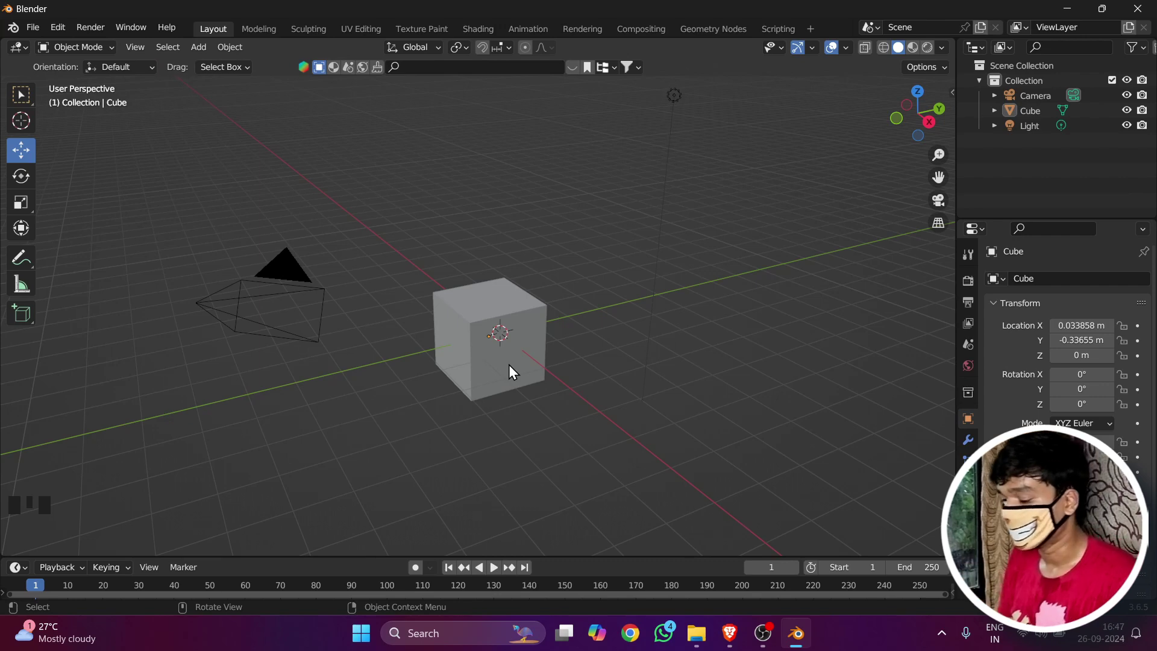
# Open the Preferences and move their window towards the middle of the 3D view.
pyautogui.scroll(-2, 509, 364)
pyautogui.scroll(1, 577, 311)
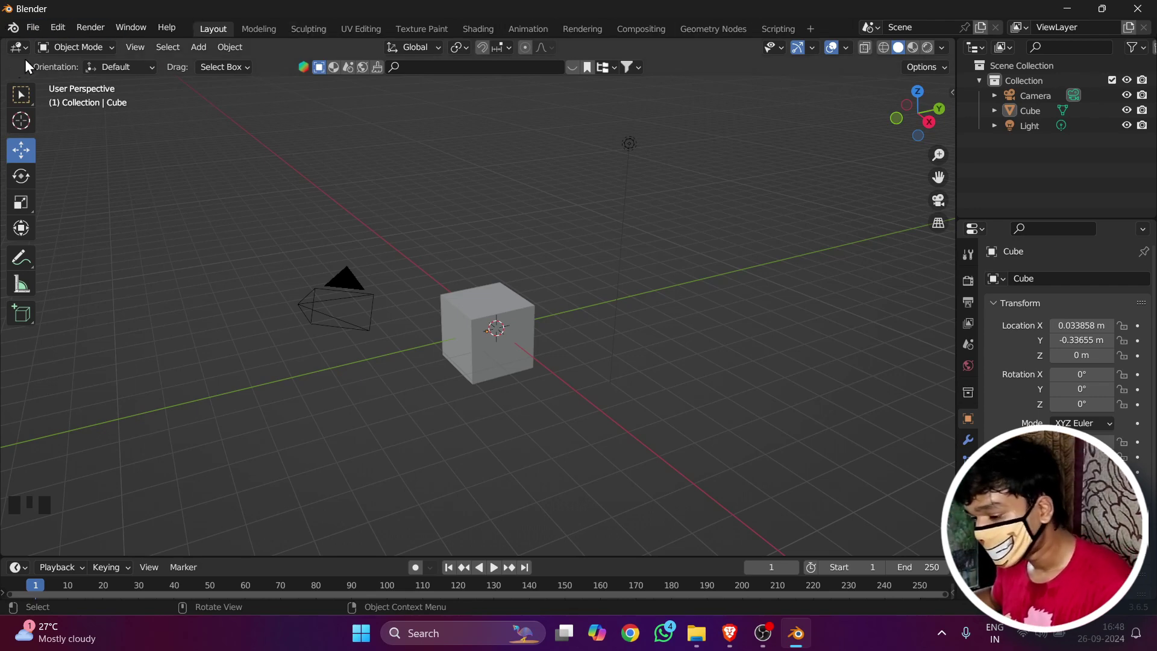
pyautogui.click(32, 37)
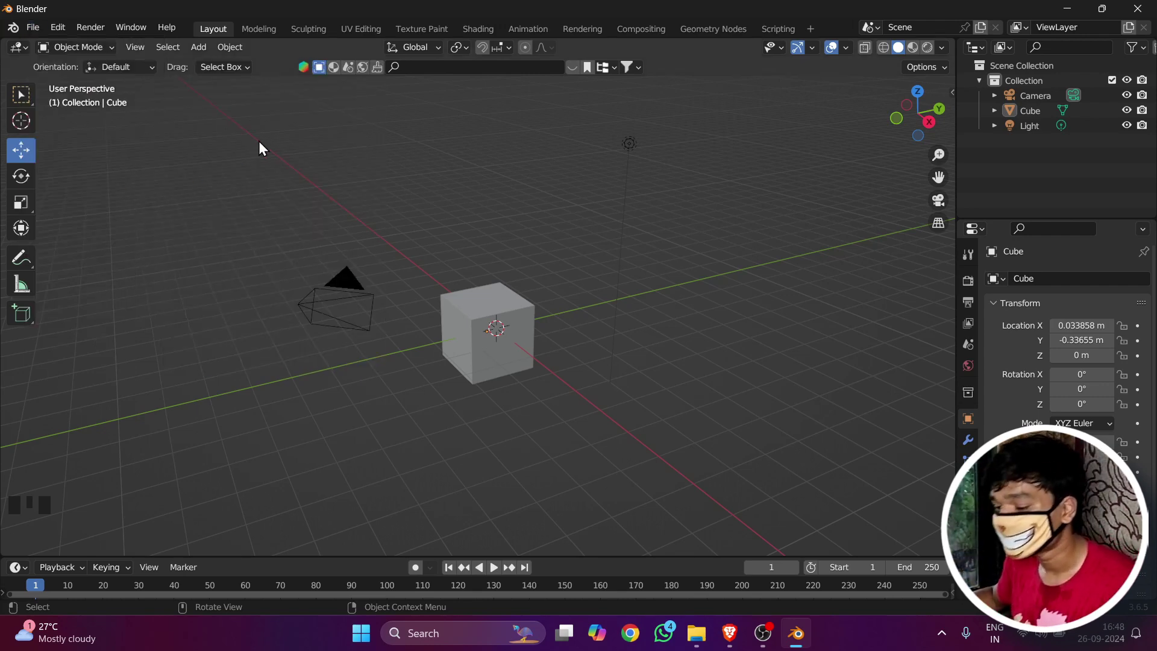
pyautogui.click(67, 26)
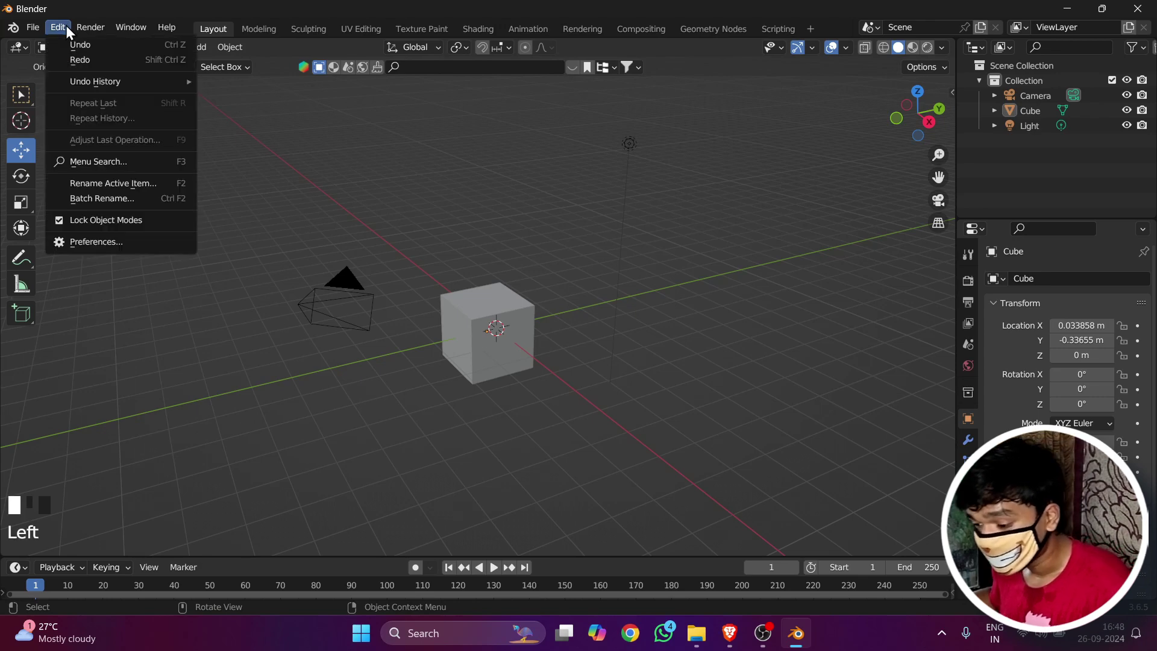
pyautogui.click(58, 31)
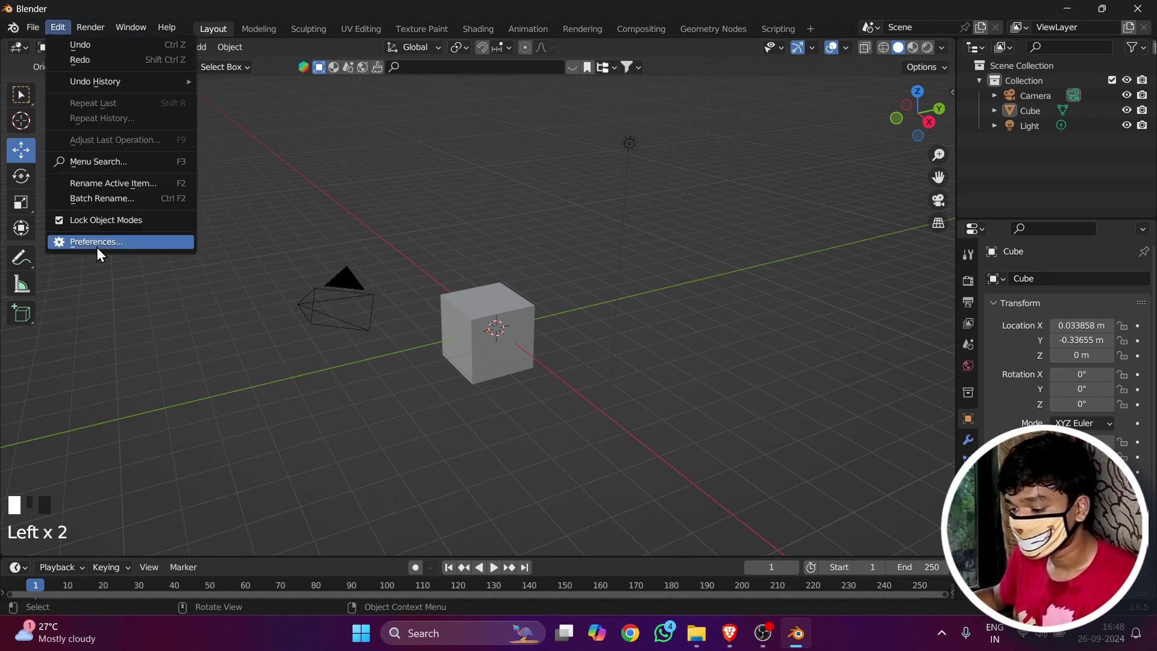
pyautogui.click(58, 23)
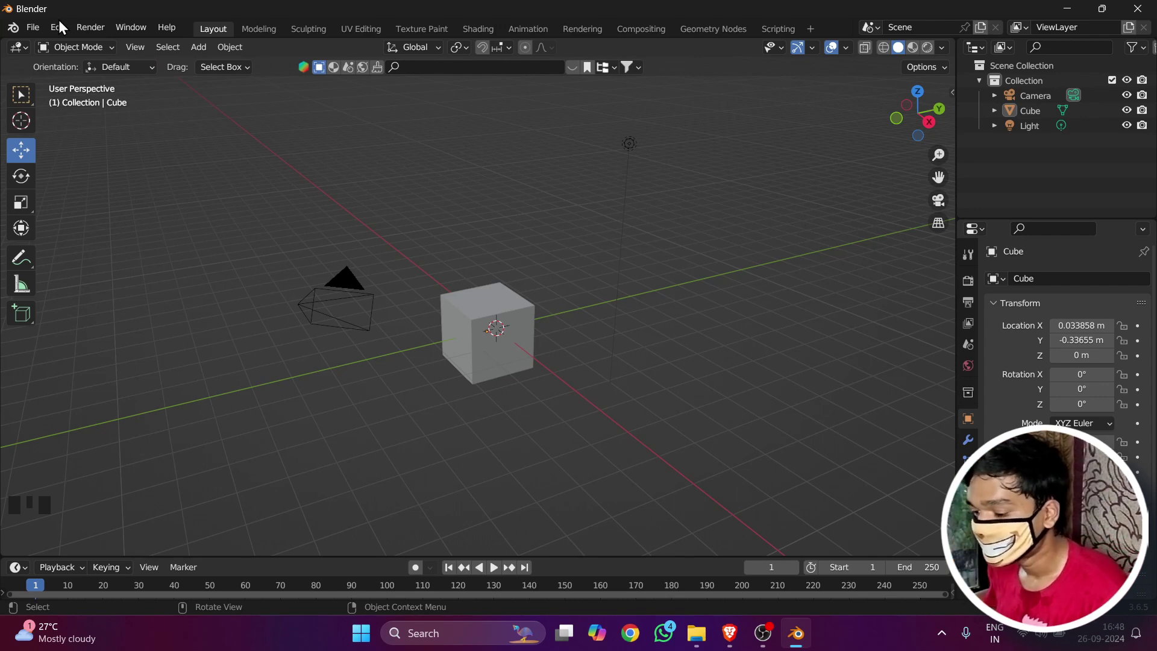
pyautogui.click(58, 27)
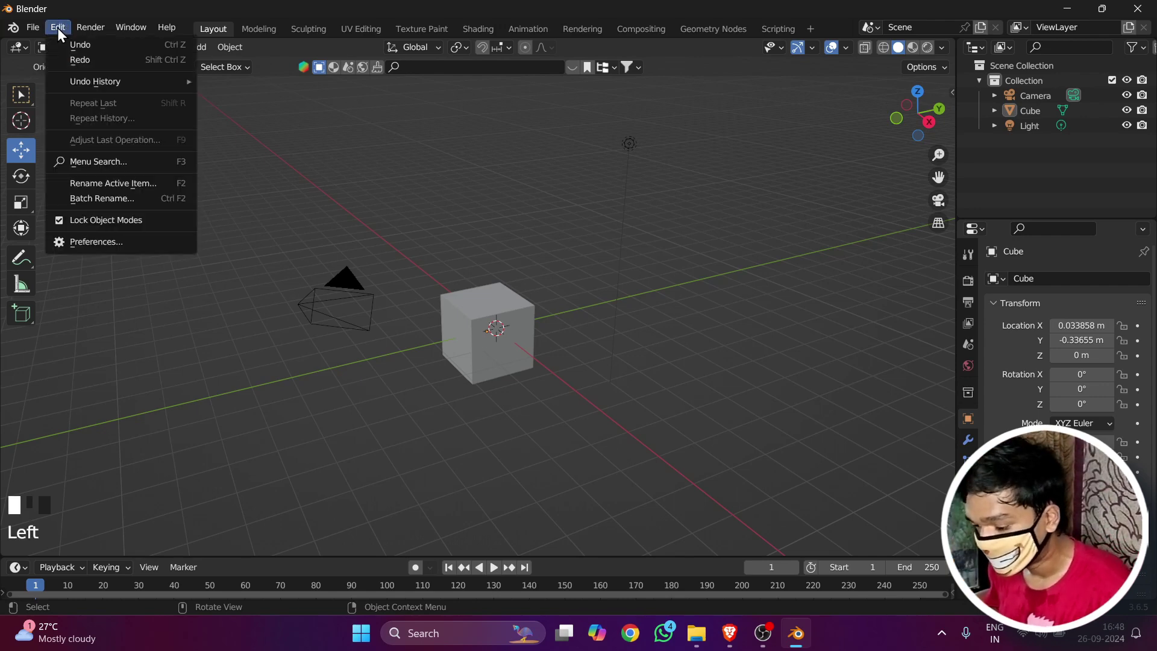
pyautogui.click(85, 246)
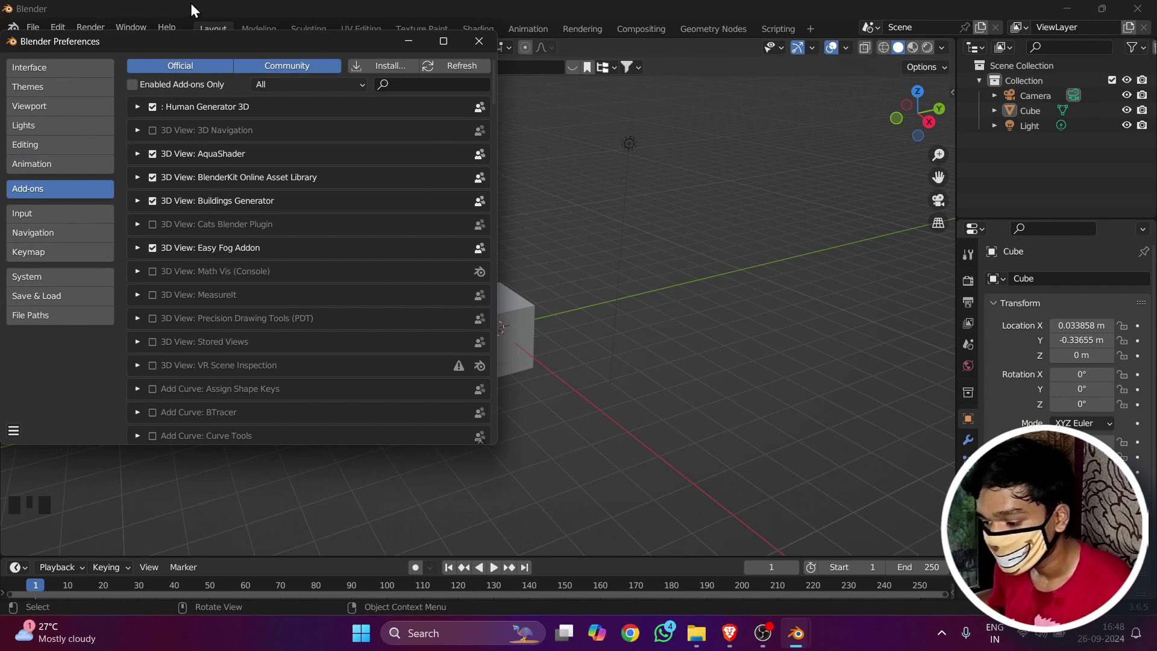
pyautogui.moveTo(143, 41); pyautogui.dragTo(302, 50)
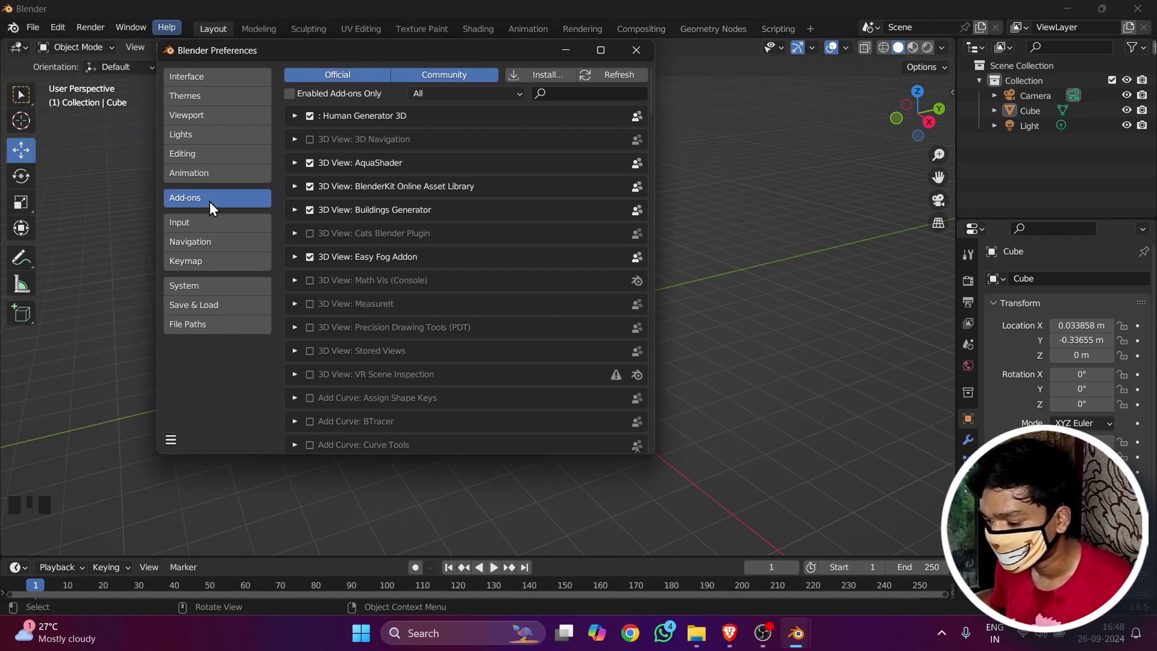
# Open the System preferences and compare the None, OptiX and HIP options for the Cycles render devices.
pyautogui.click(215, 71)
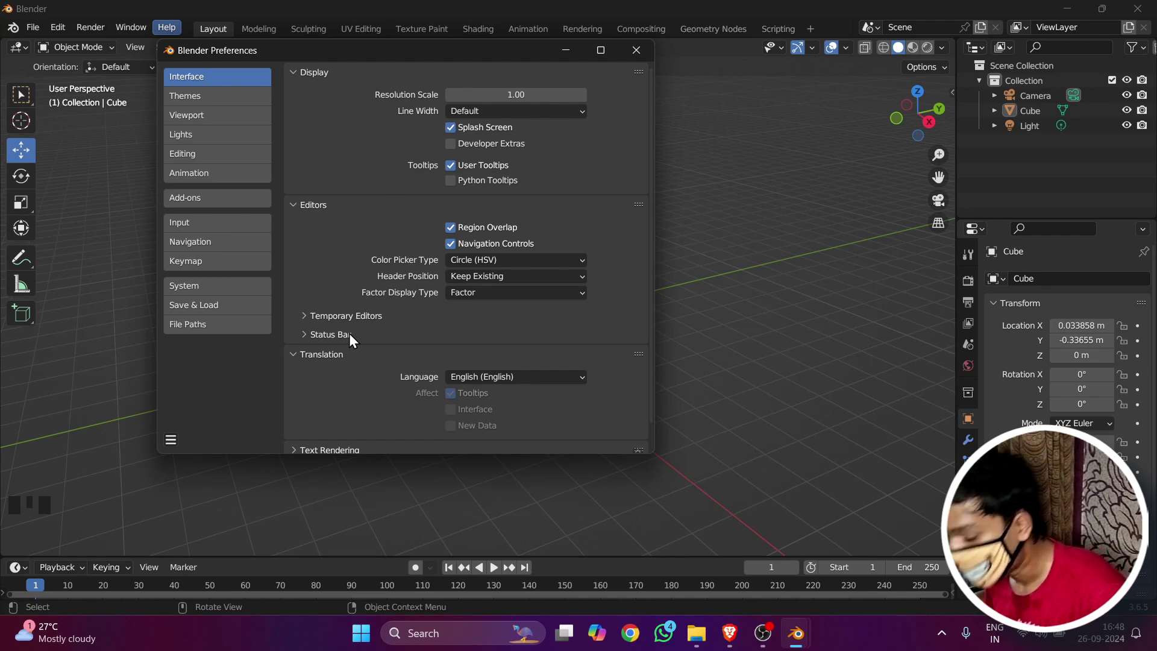
pyautogui.click(176, 287)
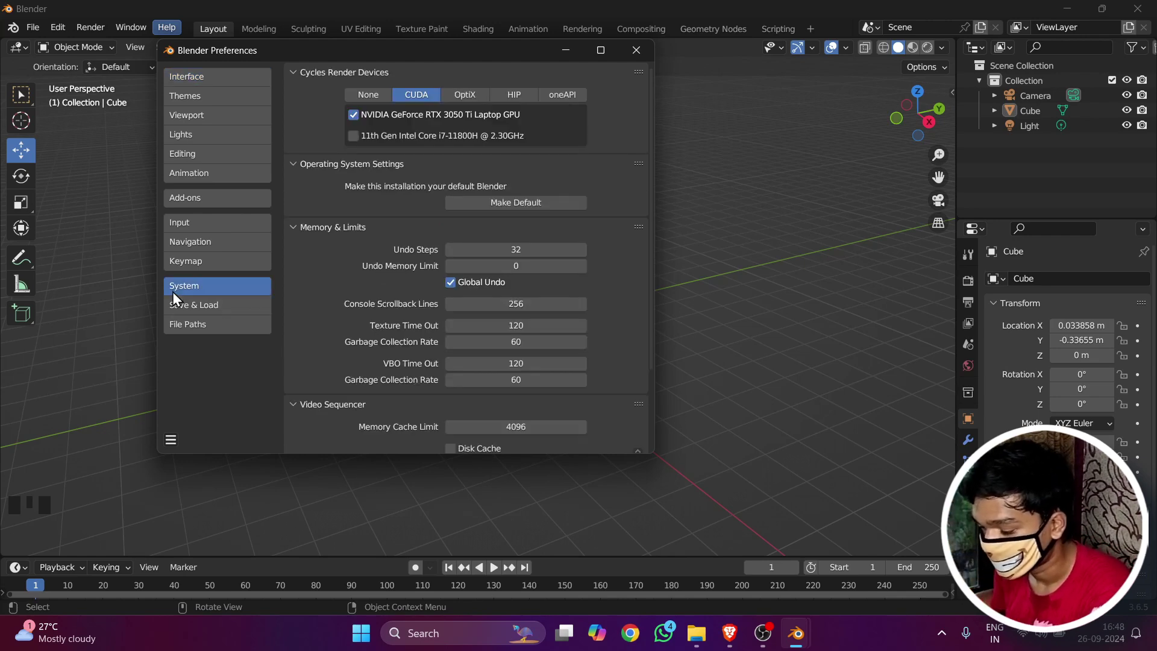
pyautogui.click(360, 96)
pyautogui.click(465, 94)
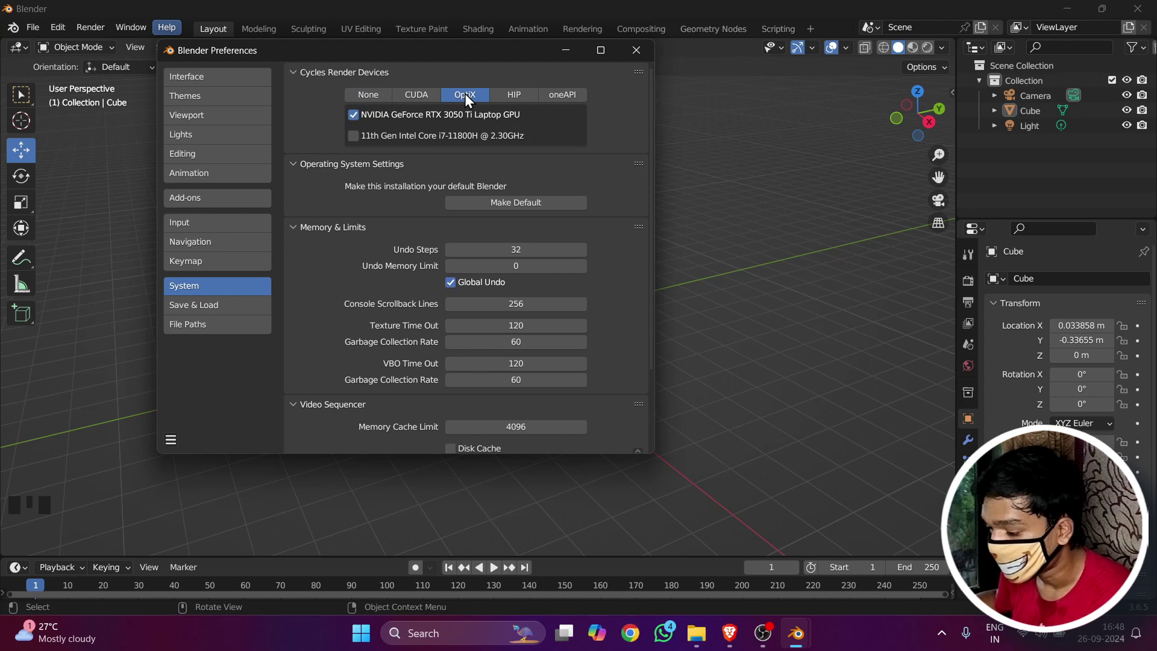
pyautogui.click(506, 94)
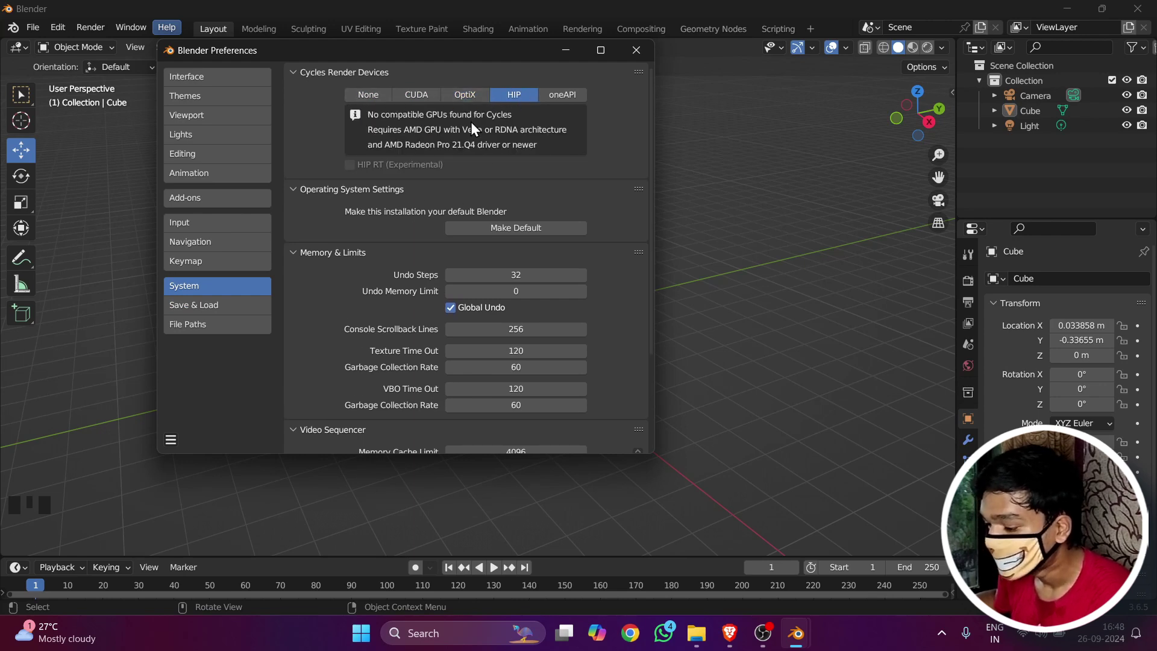
# Set the Cycles render devices to CUDA with only the NVIDIA GeForce RTX 3050 Ti Laptop GPU enabled.
pyautogui.click(421, 97)
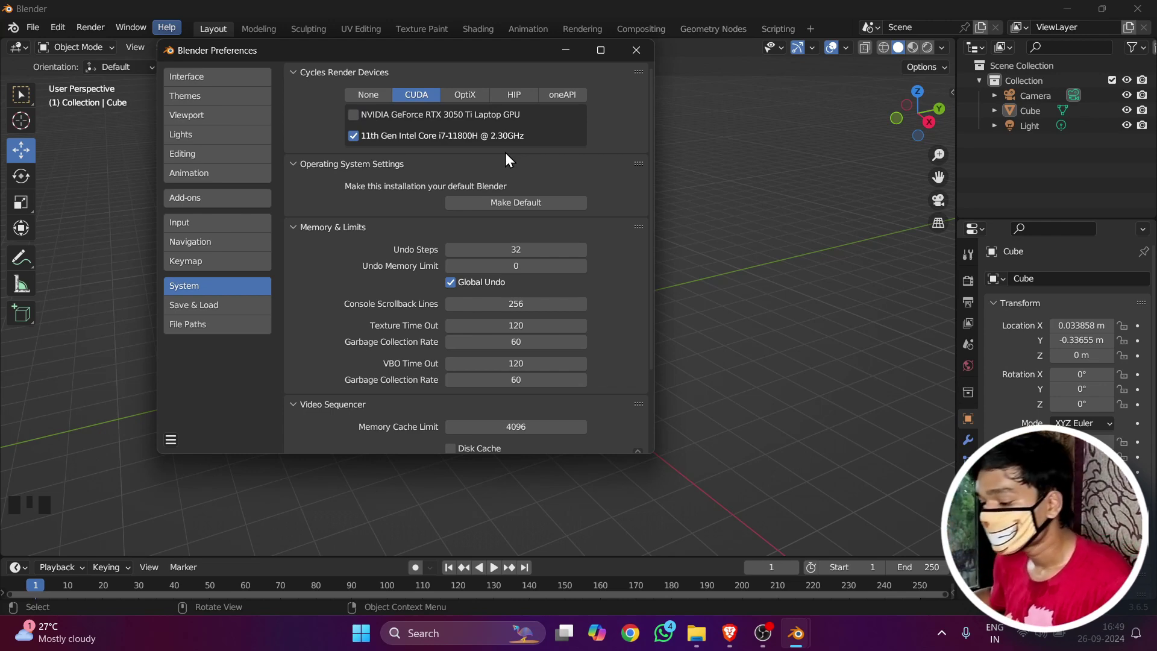
pyautogui.click(355, 136)
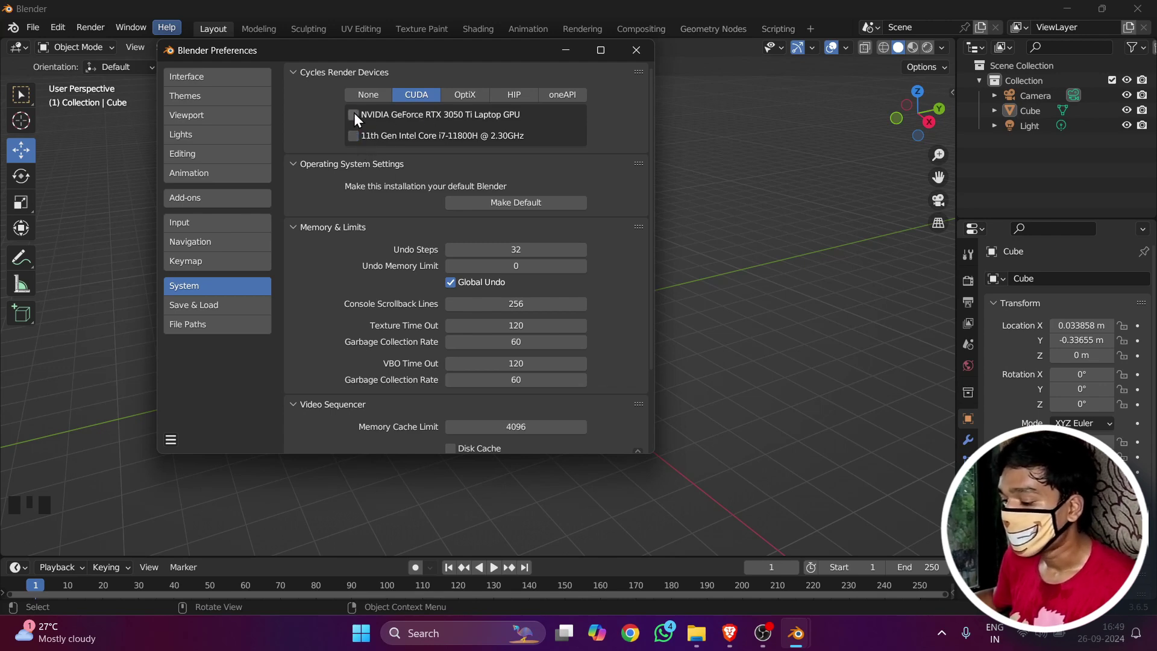
pyautogui.click(442, 114)
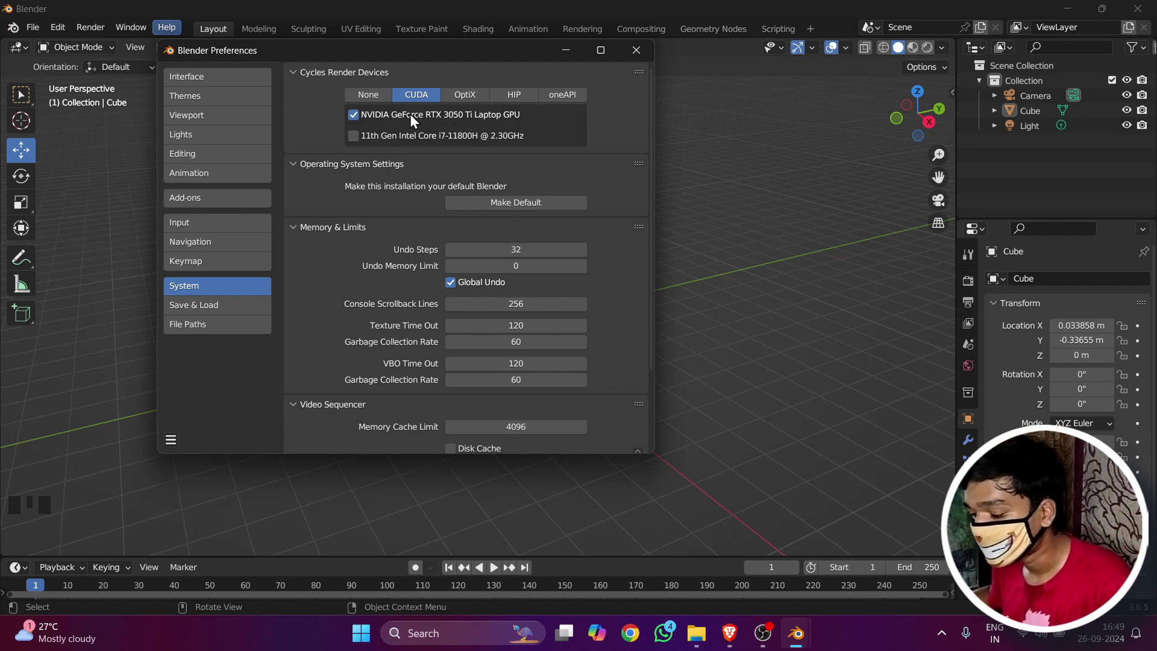
# Save the preferences and close their window.
pyautogui.click(171, 439)
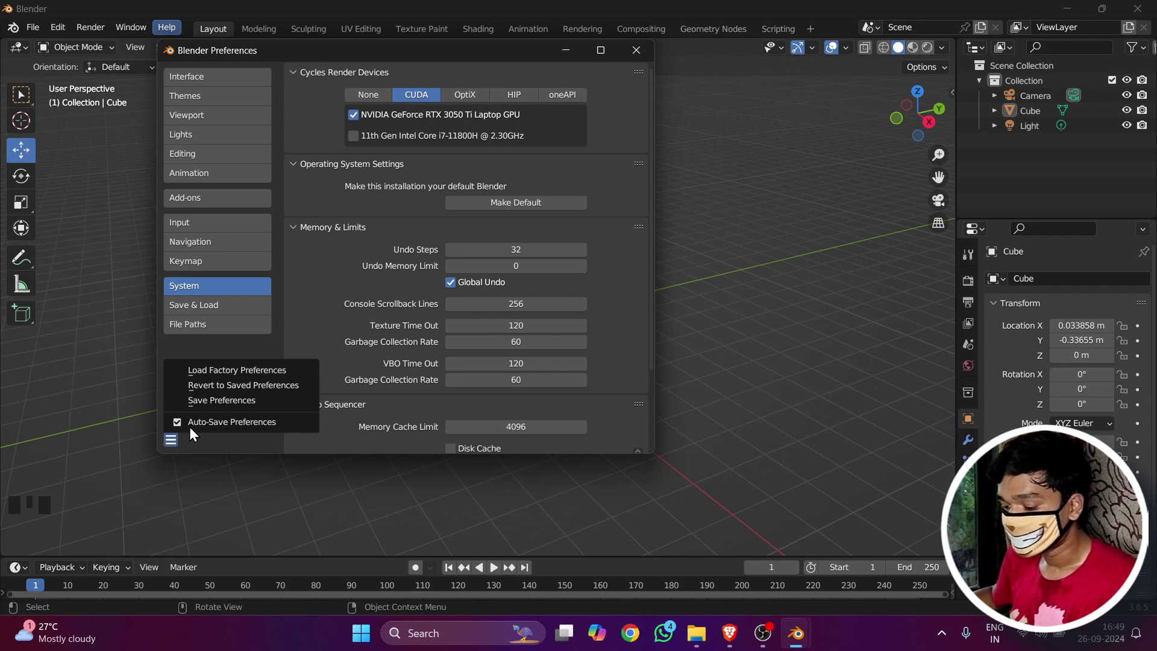
pyautogui.click(215, 403)
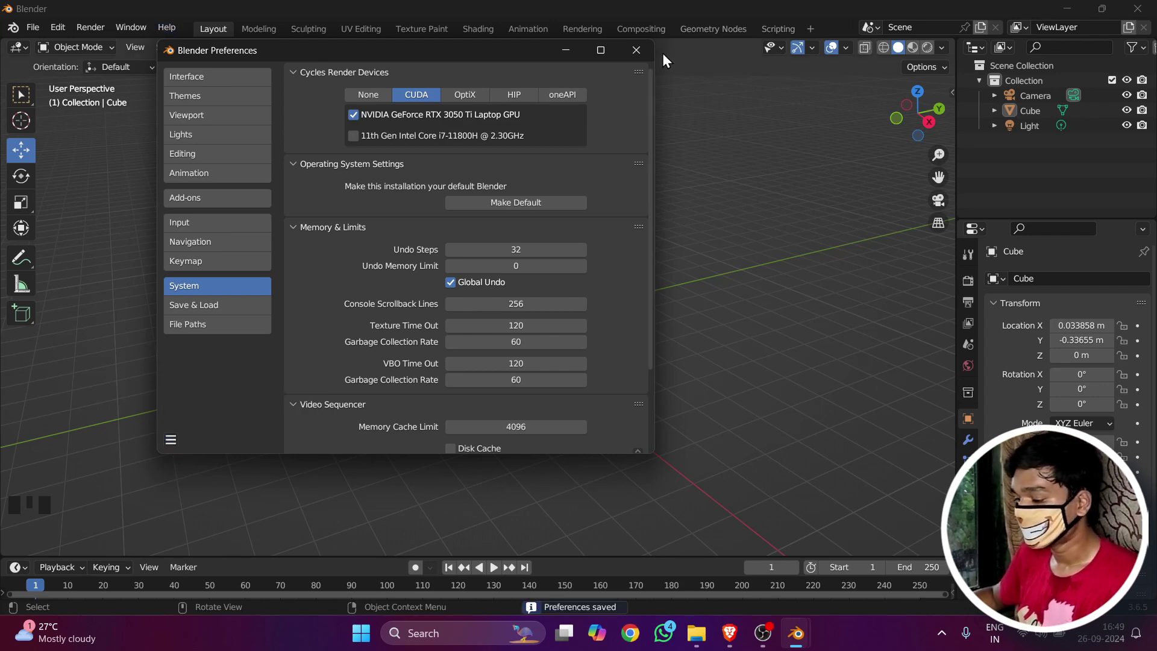
pyautogui.click(641, 53)
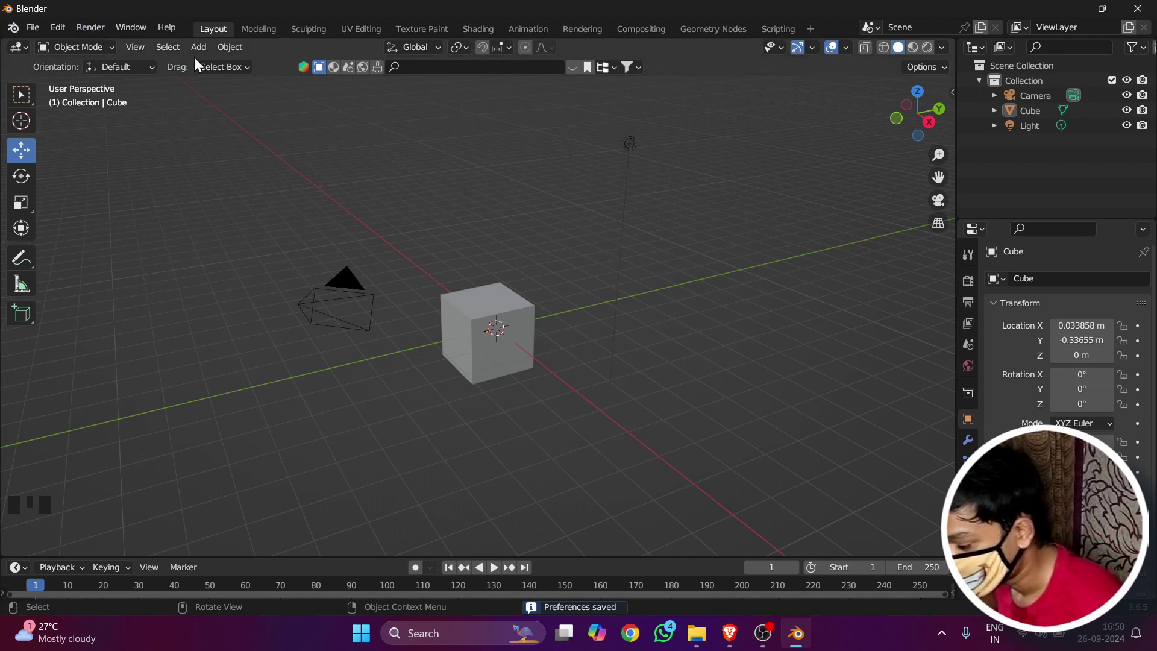
pyautogui.click(131, 27)
pyautogui.click(132, 28)
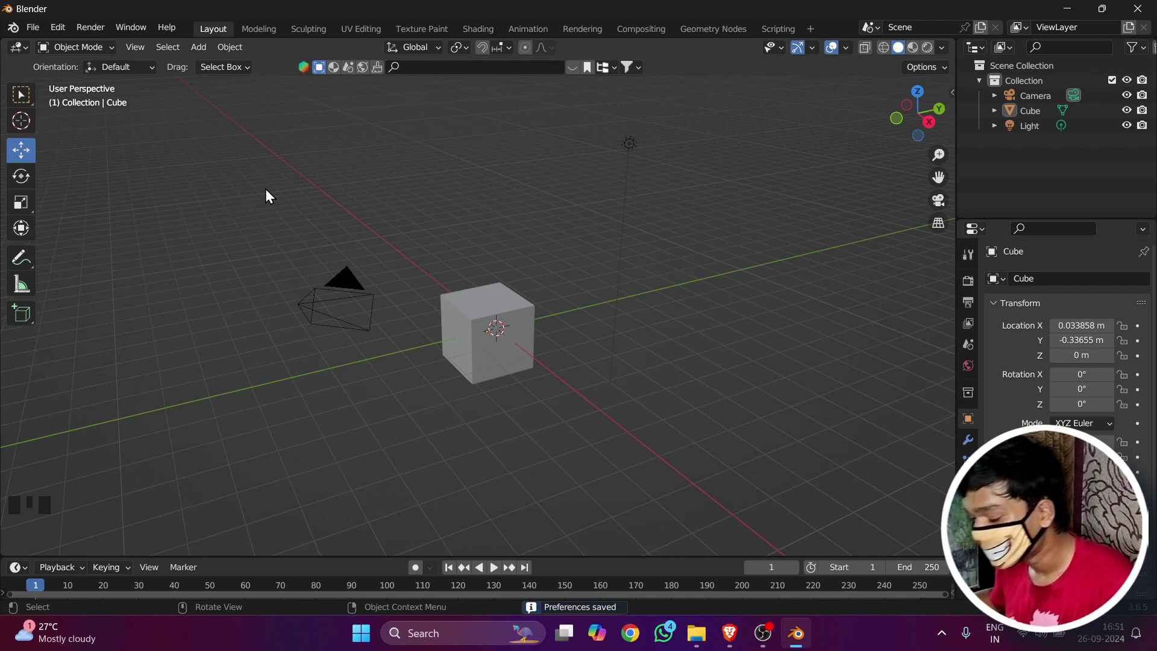
pyautogui.click(925, 327)
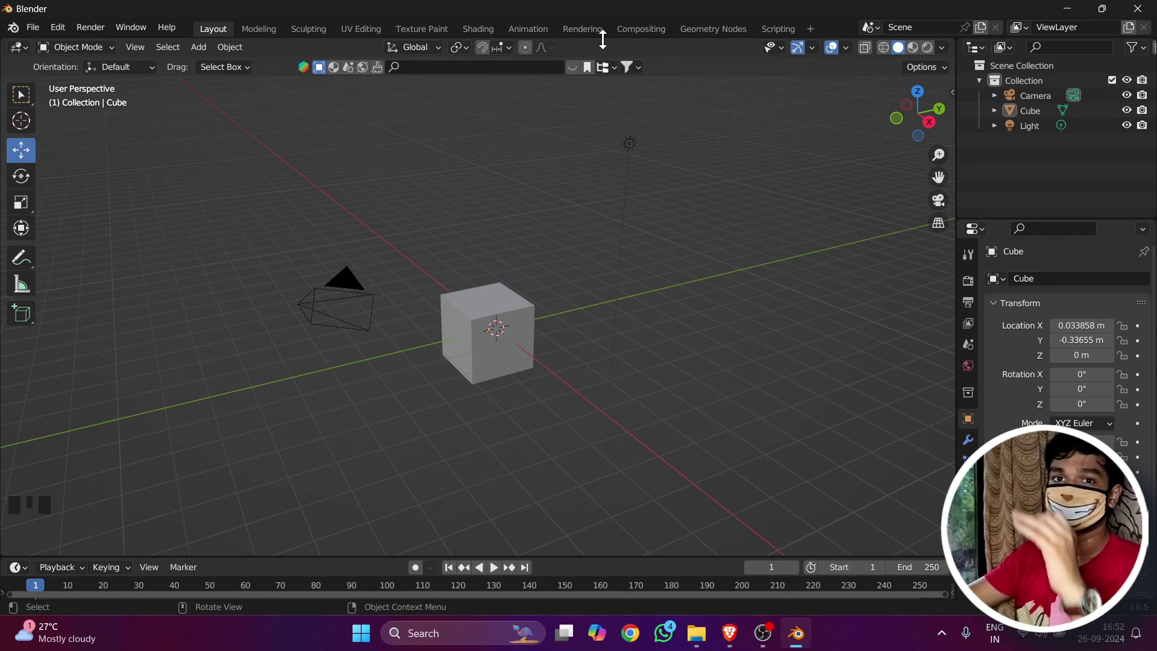
# Look through the Modeling, Sculpting, UV Editing, Texture Paint and Shading workspaces and return to the Layout workspace.
pyautogui.click(268, 28)
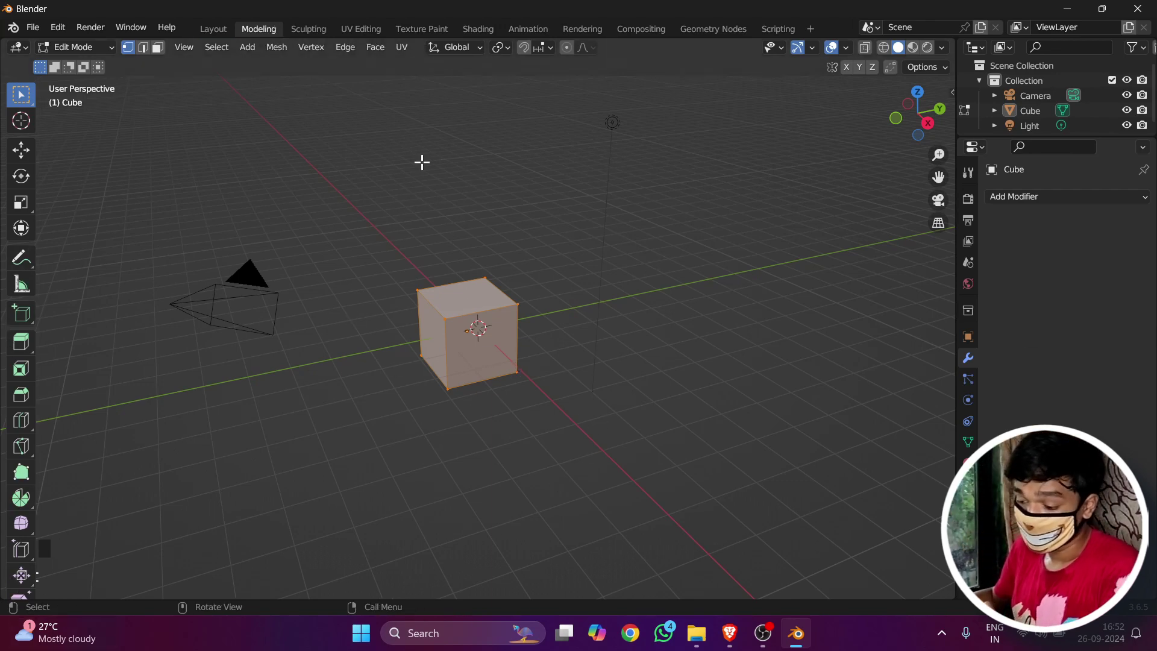
pyautogui.click(308, 29)
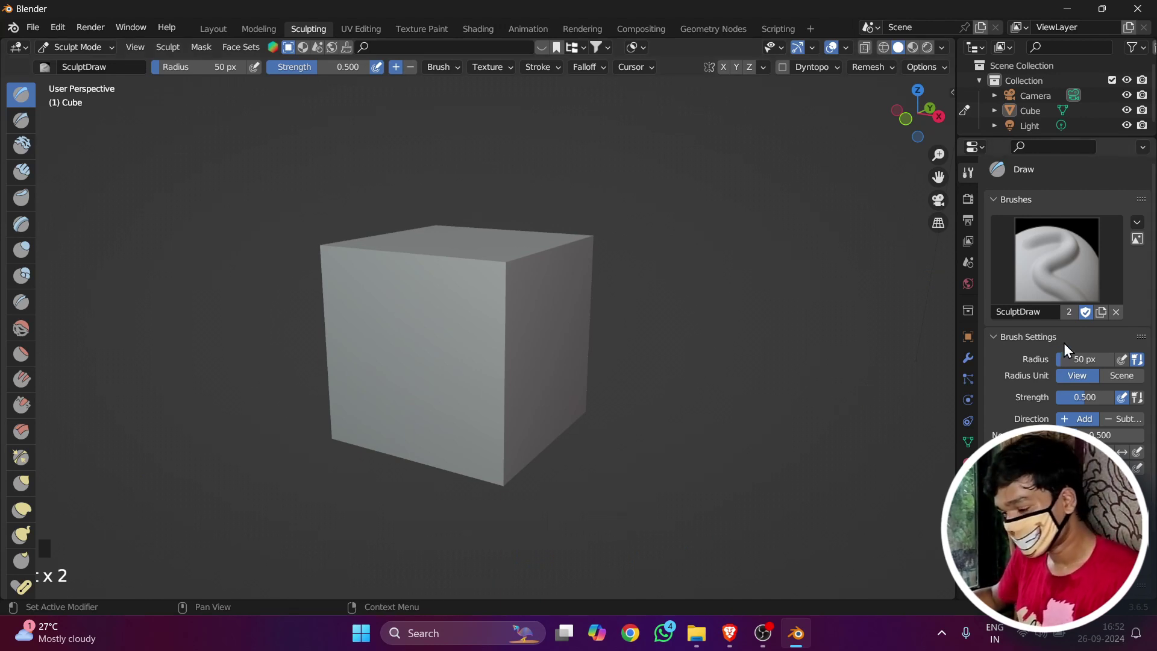
pyautogui.click(380, 30)
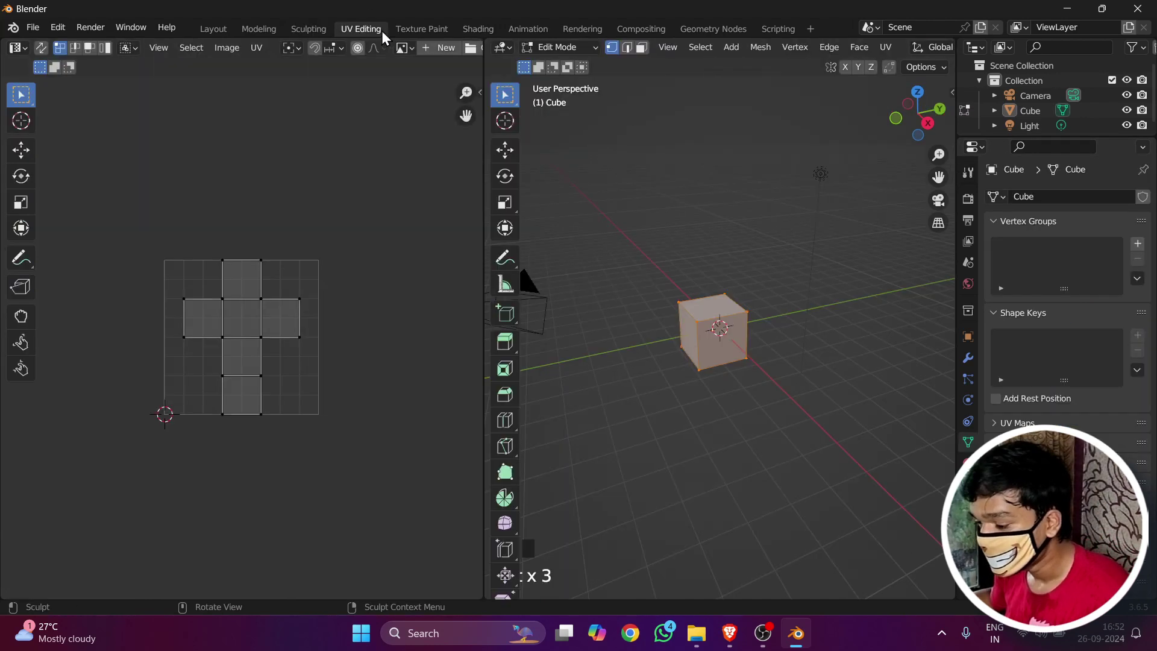
pyautogui.click(423, 28)
pyautogui.click(482, 27)
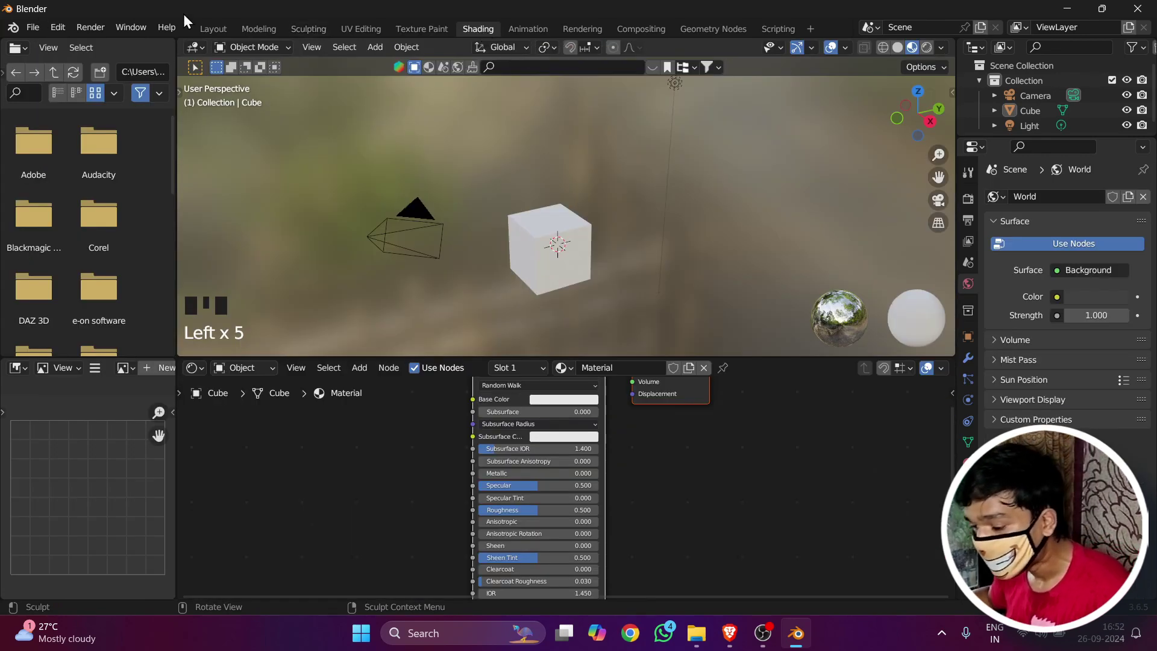
pyautogui.click(214, 29)
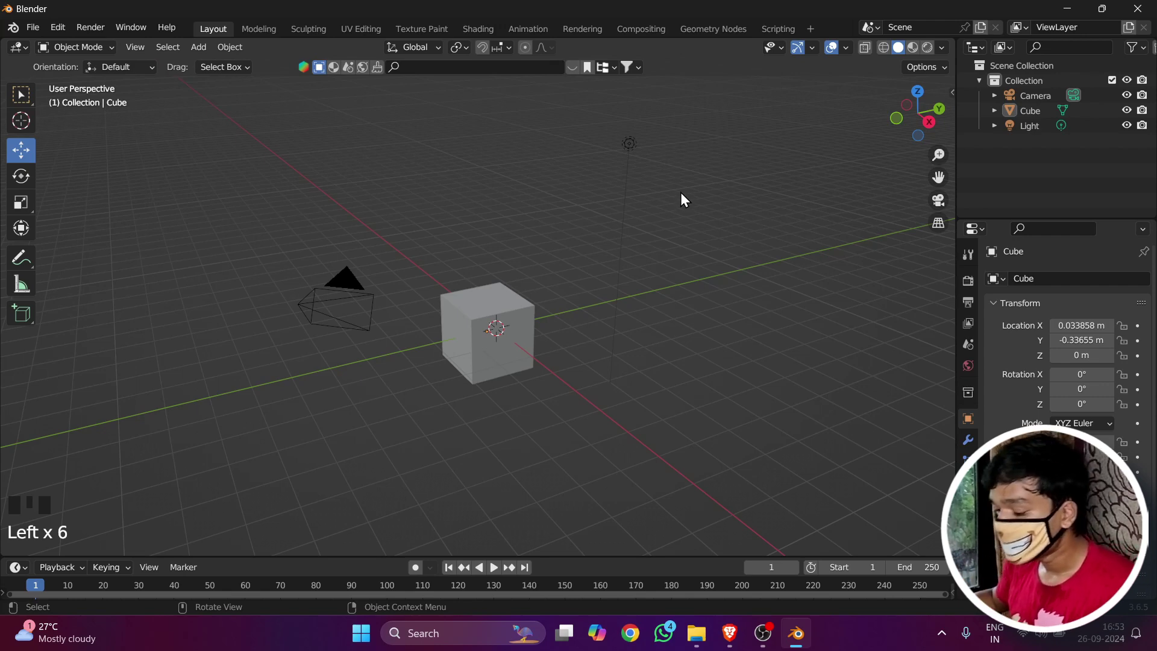
# Switch the viewport shading to Material Preview and examine the cube from several angles.
pyautogui.moveTo(475, 365)
pyautogui.mouseDown(button='middle')
pyautogui.moveTo(440, 357)
pyautogui.moveTo(461, 368)
pyautogui.mouseUp(button='middle')
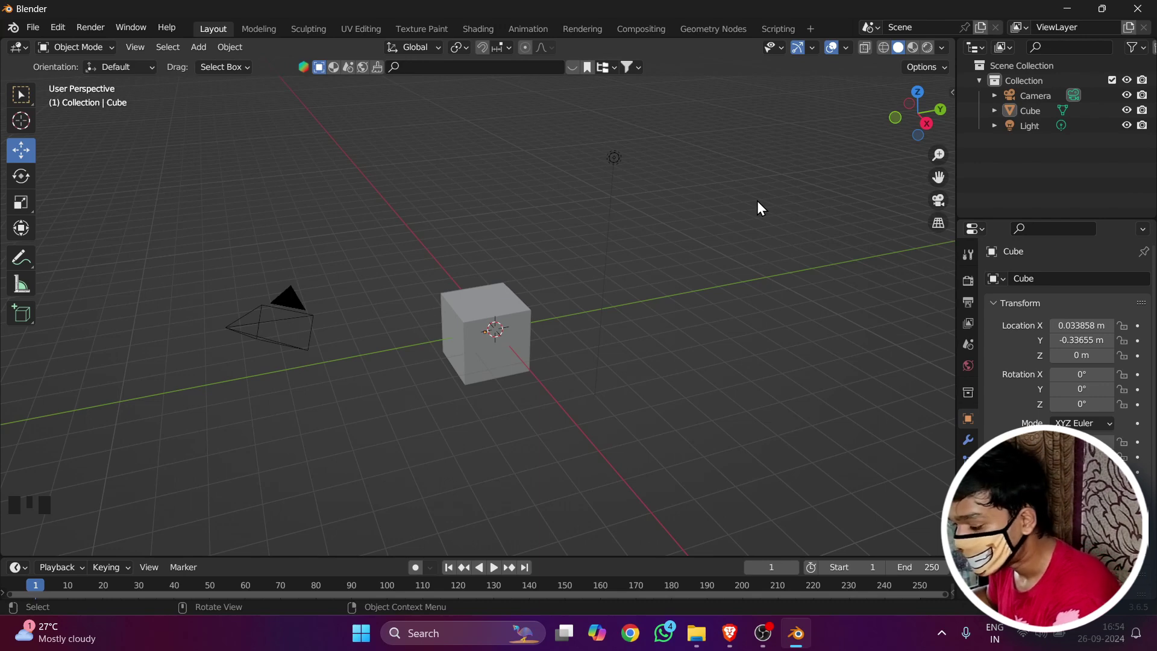
pyautogui.press('z')
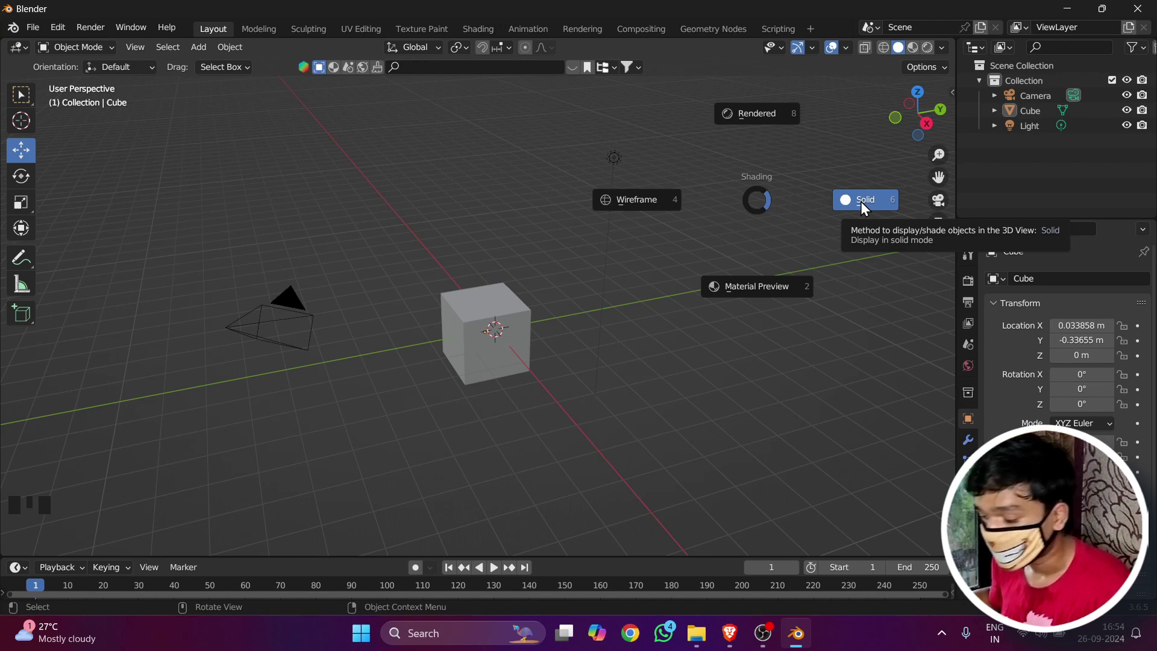
pyautogui.click(758, 290)
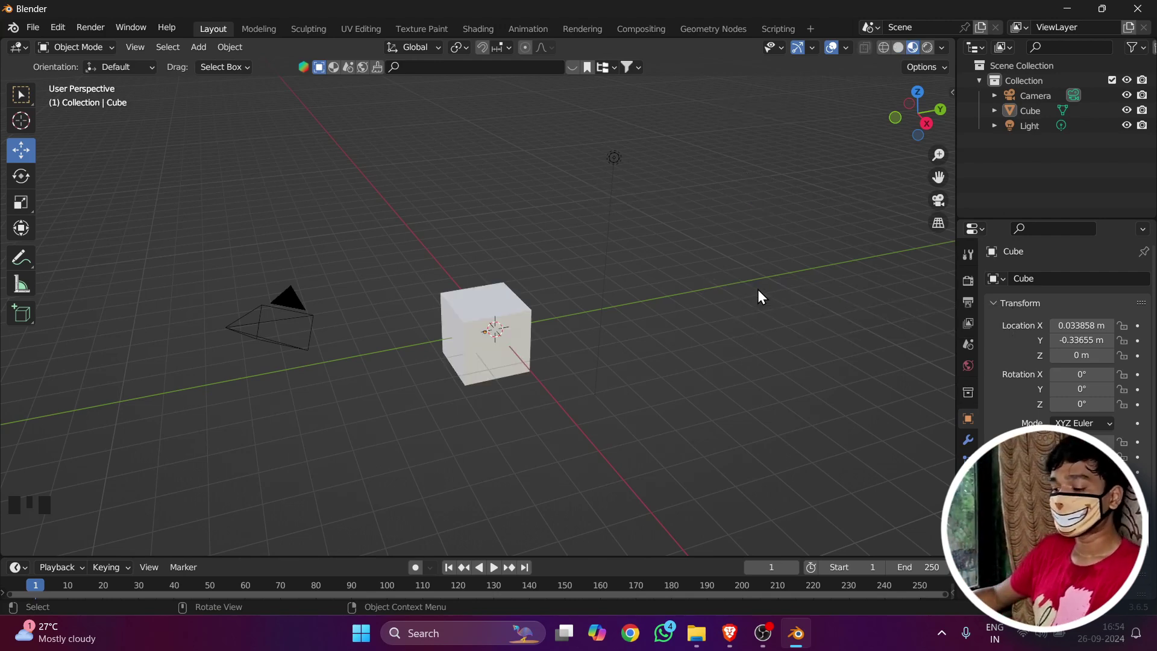
pyautogui.scroll(2, 548, 347)
pyautogui.moveTo(462, 335); pyautogui.dragTo(507, 321, button='middle')
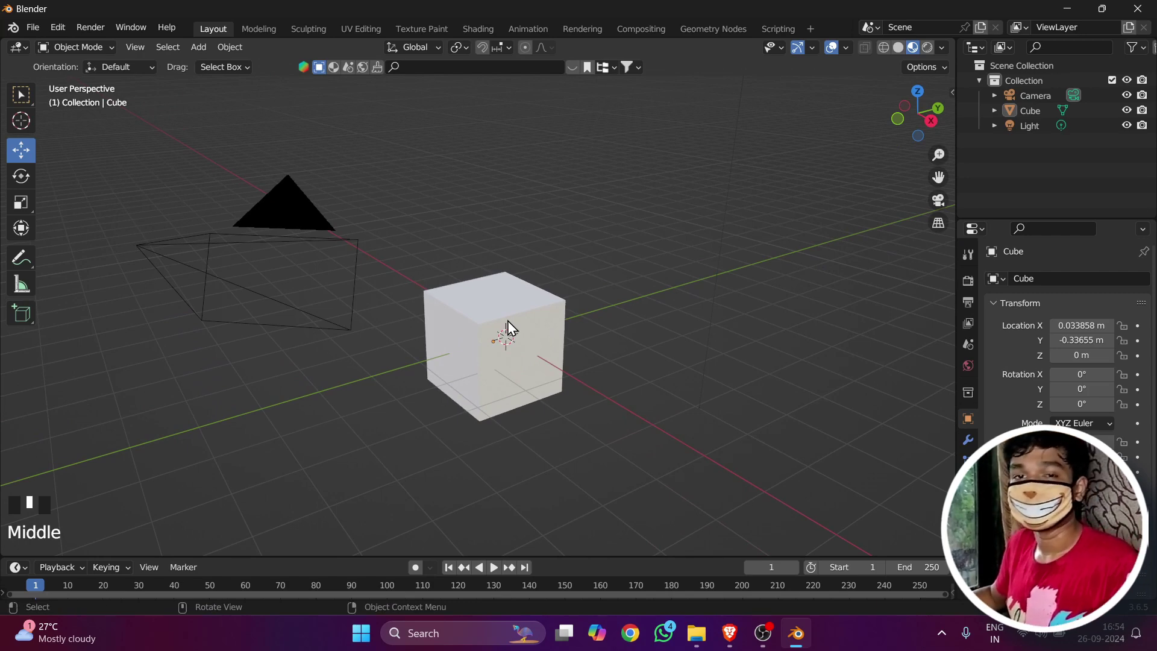
pyautogui.scroll(-1, 618, 317)
pyautogui.moveTo(646, 313); pyautogui.dragTo(691, 309, button='middle')
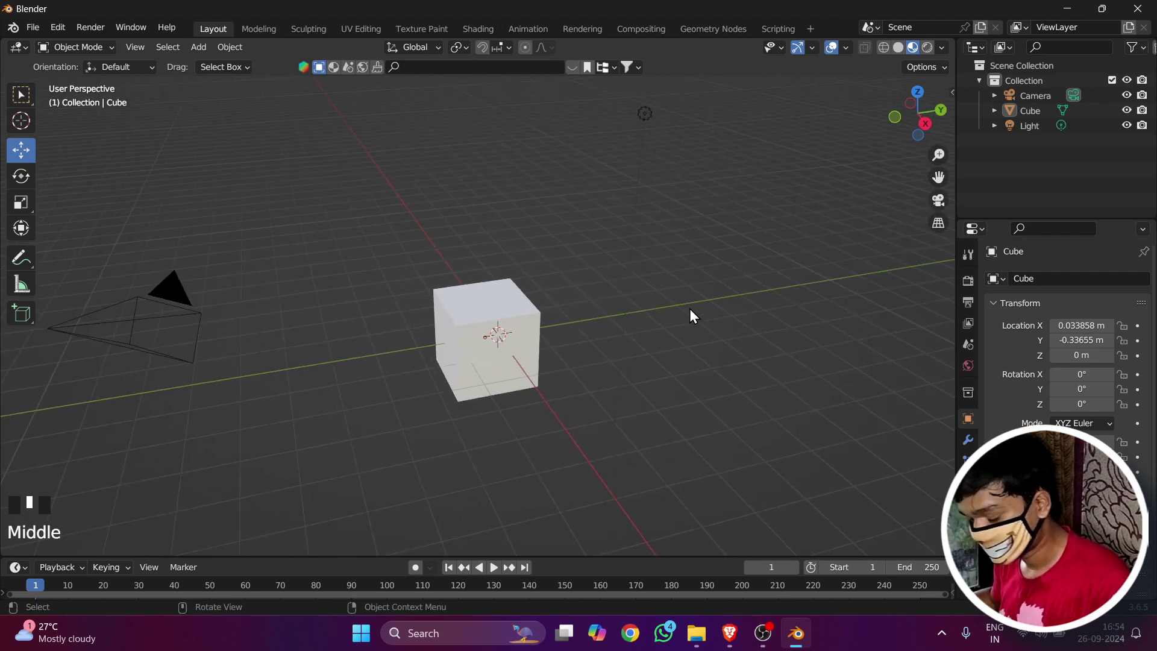
# Switch the viewport shading to Wireframe and inspect the cube's edges from different angles.
pyautogui.press('z')
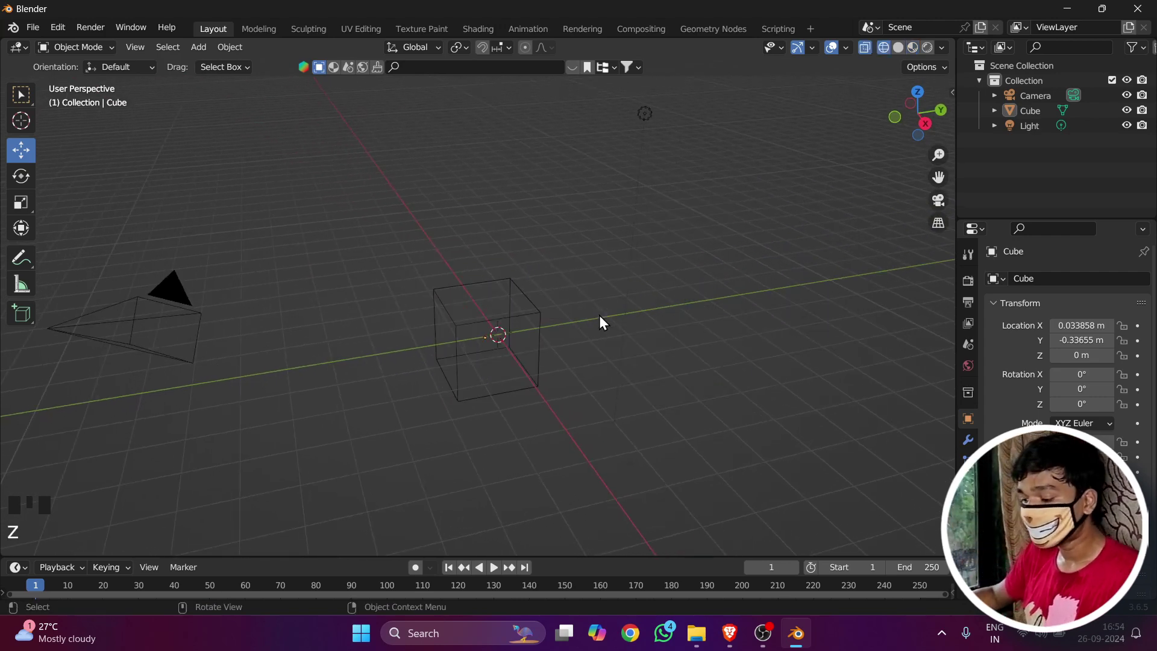
pyautogui.moveTo(592, 433); pyautogui.dragTo(620, 428, button='middle')
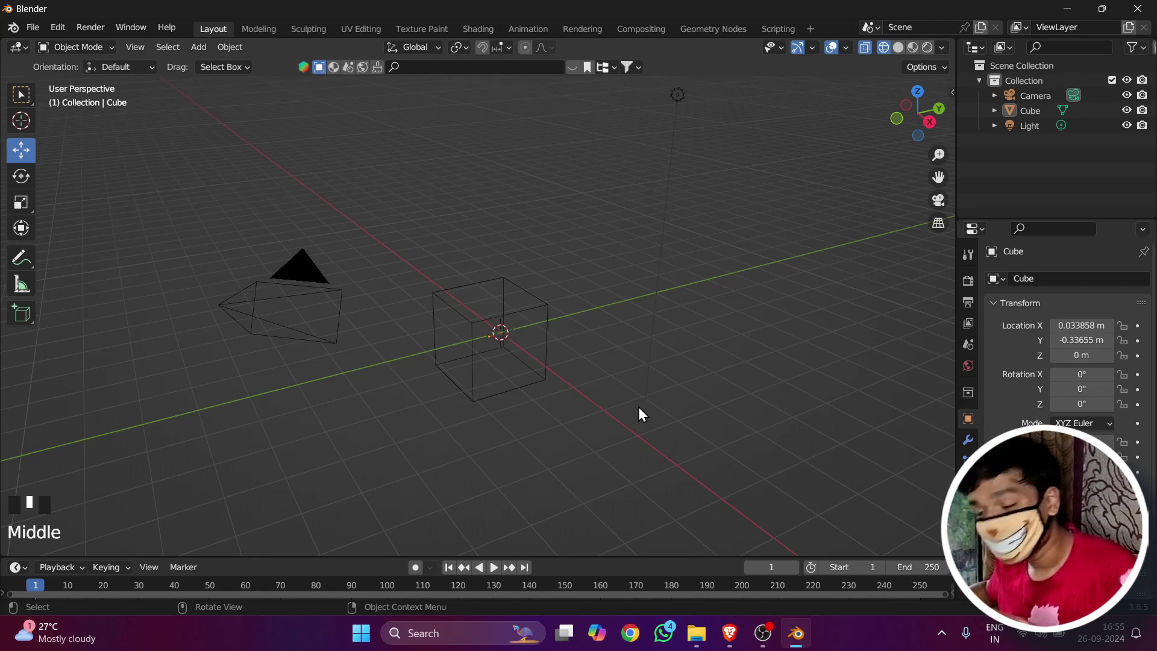
pyautogui.scroll(-2, 576, 328)
pyautogui.moveTo(576, 328); pyautogui.dragTo(513, 320, button='middle')
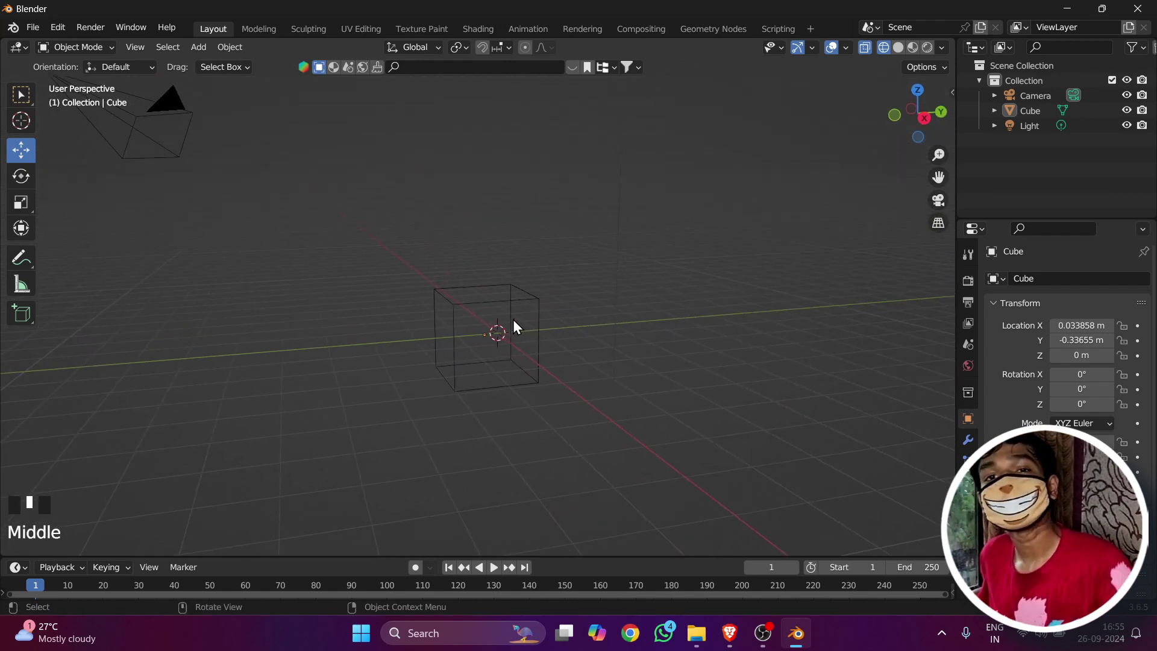
pyautogui.moveTo(588, 372); pyautogui.dragTo(611, 406, button='middle')
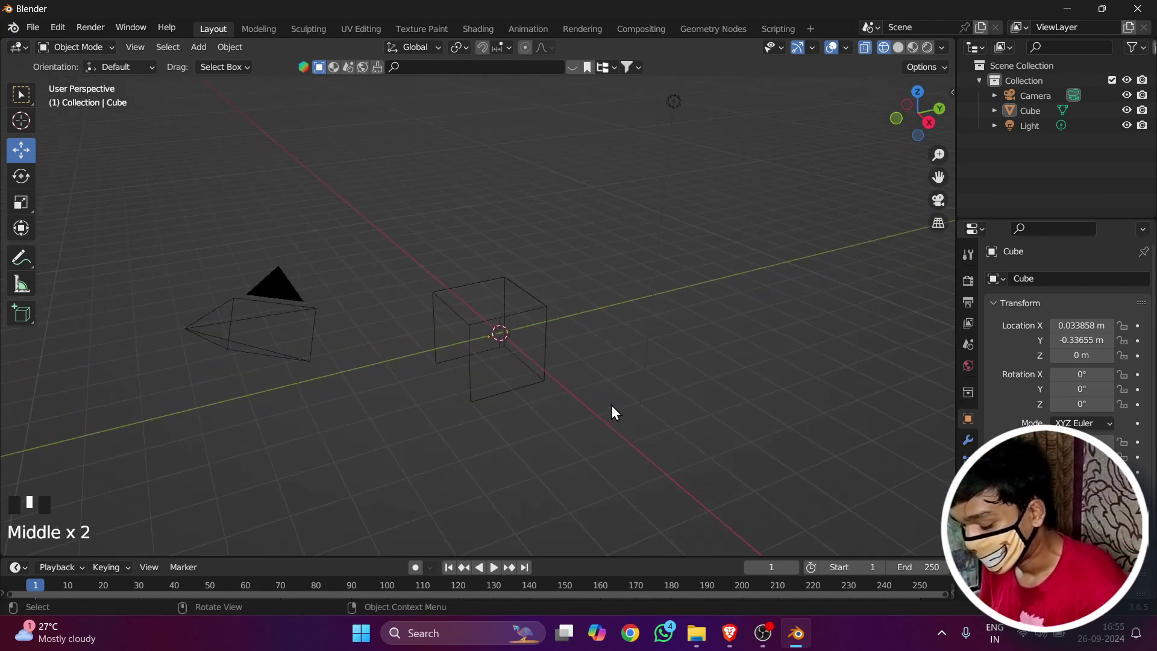
# Preview the scene with Rendered viewport shading and return the shading to Solid.
pyautogui.press('z')
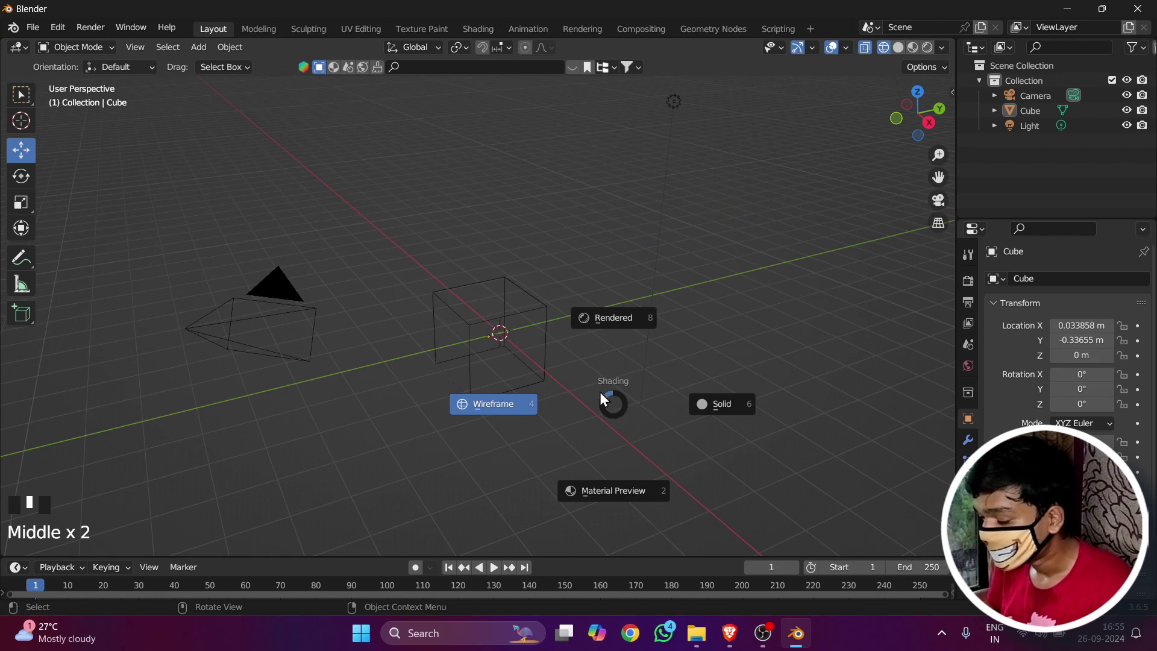
pyautogui.click(617, 317)
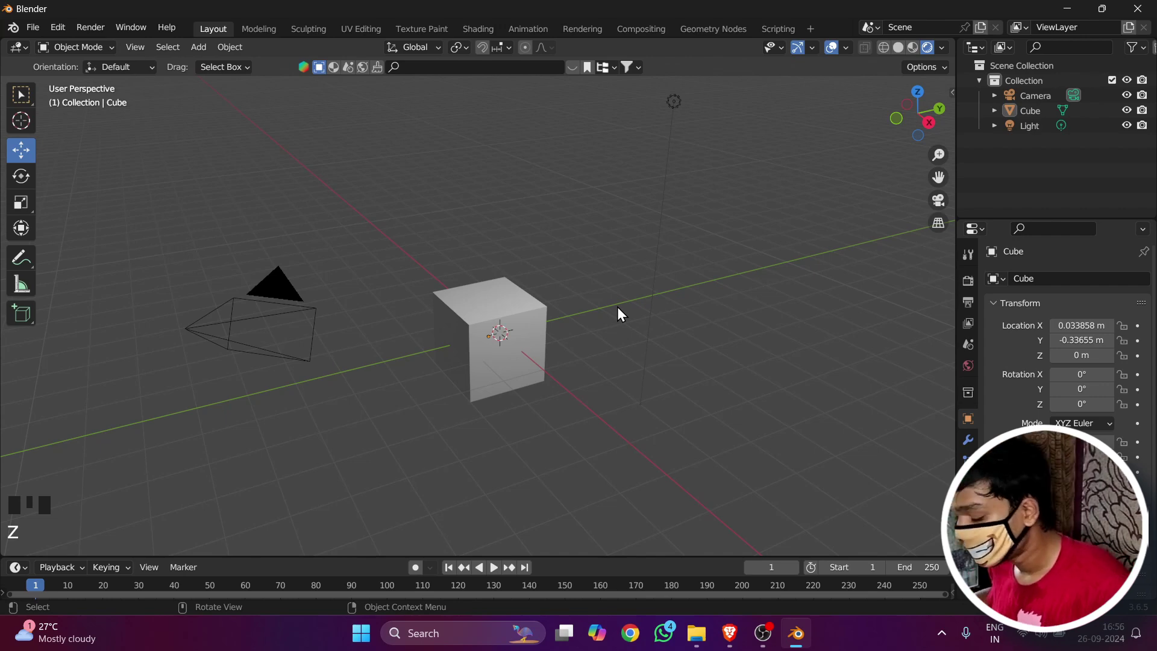
pyautogui.press('z')
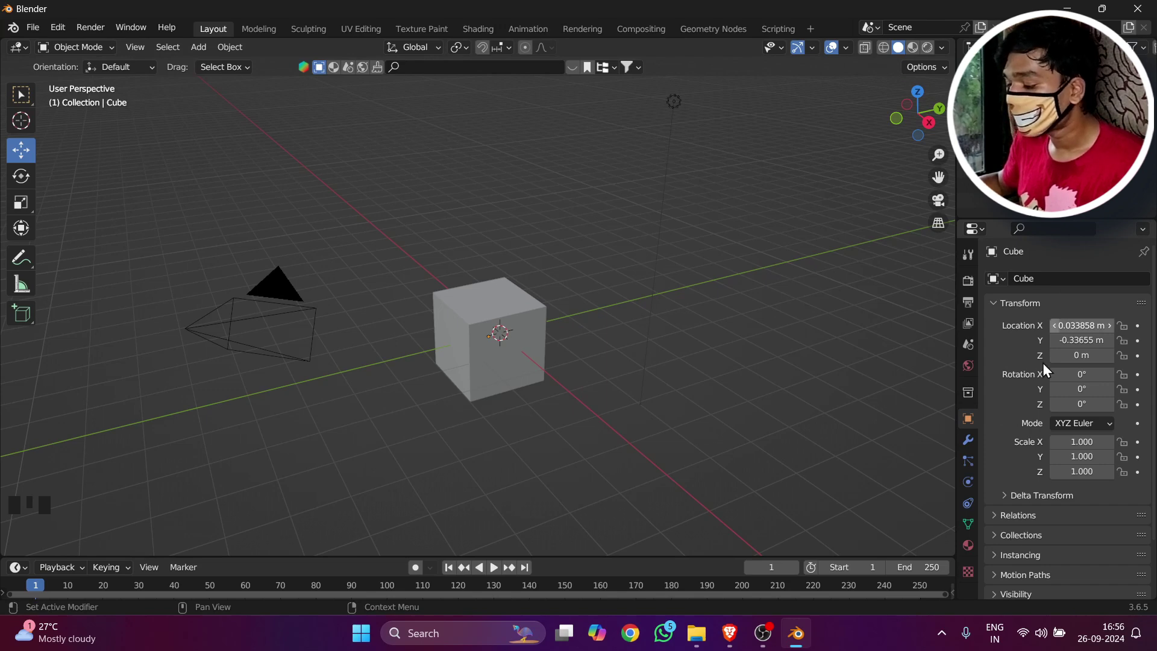
# Look through the Render, Output, View Layer, World, Object and Particle properties.
pyautogui.click(968, 302)
pyautogui.click(969, 278)
pyautogui.click(970, 303)
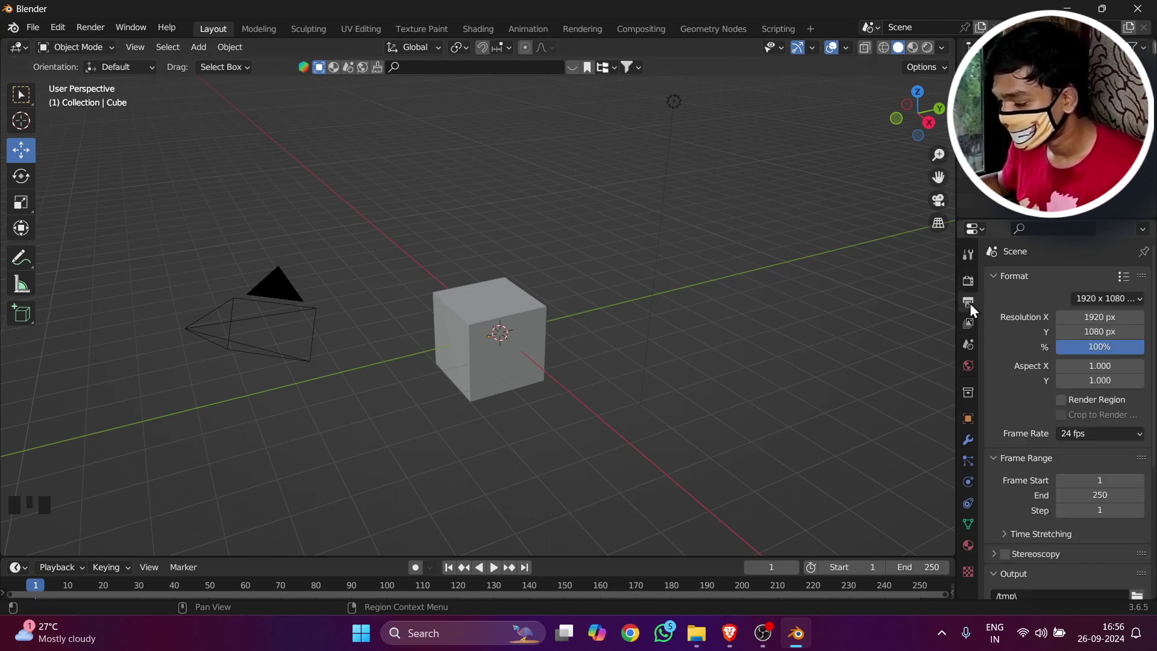
pyautogui.click(970, 324)
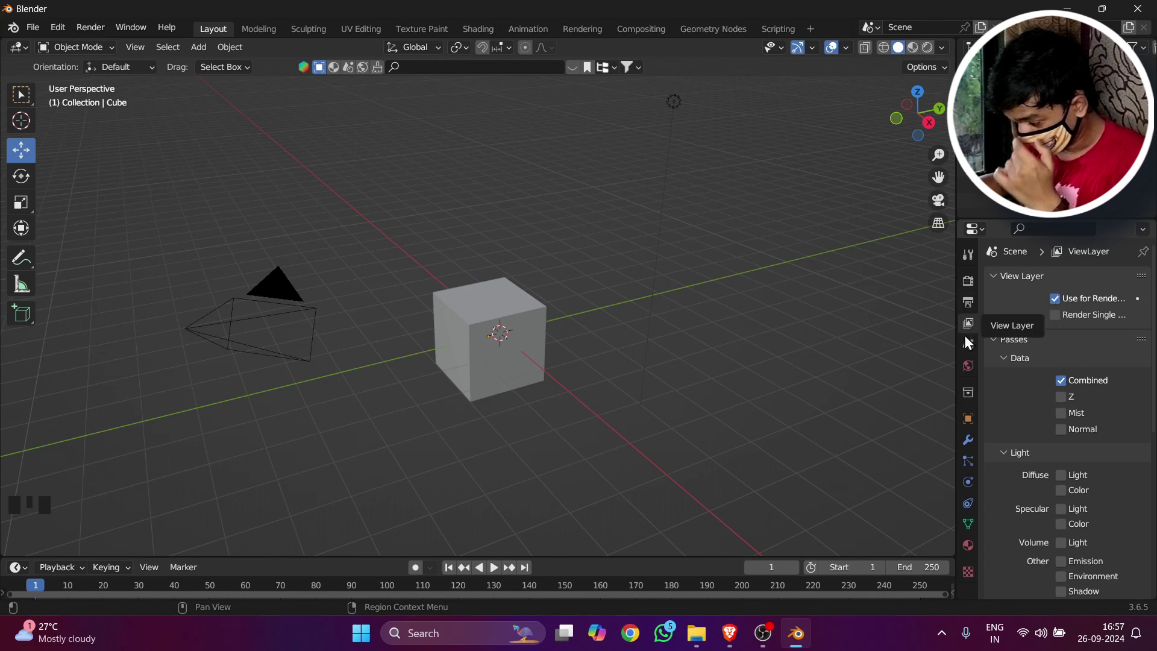
pyautogui.click(970, 365)
pyautogui.click(969, 418)
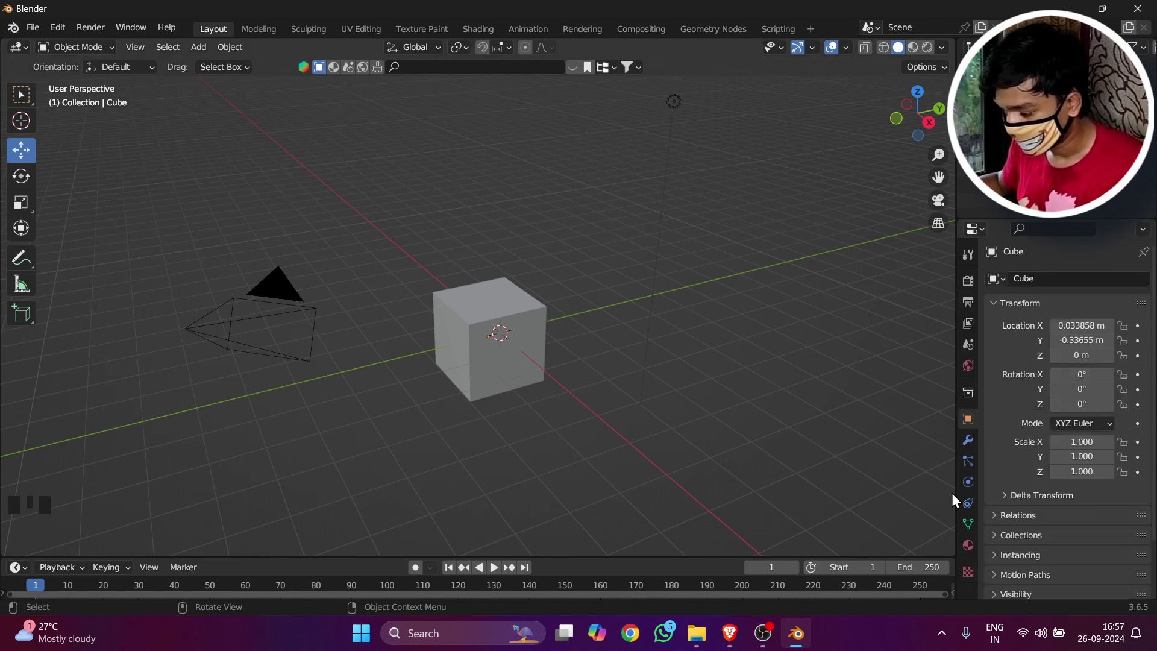
pyautogui.click(971, 454)
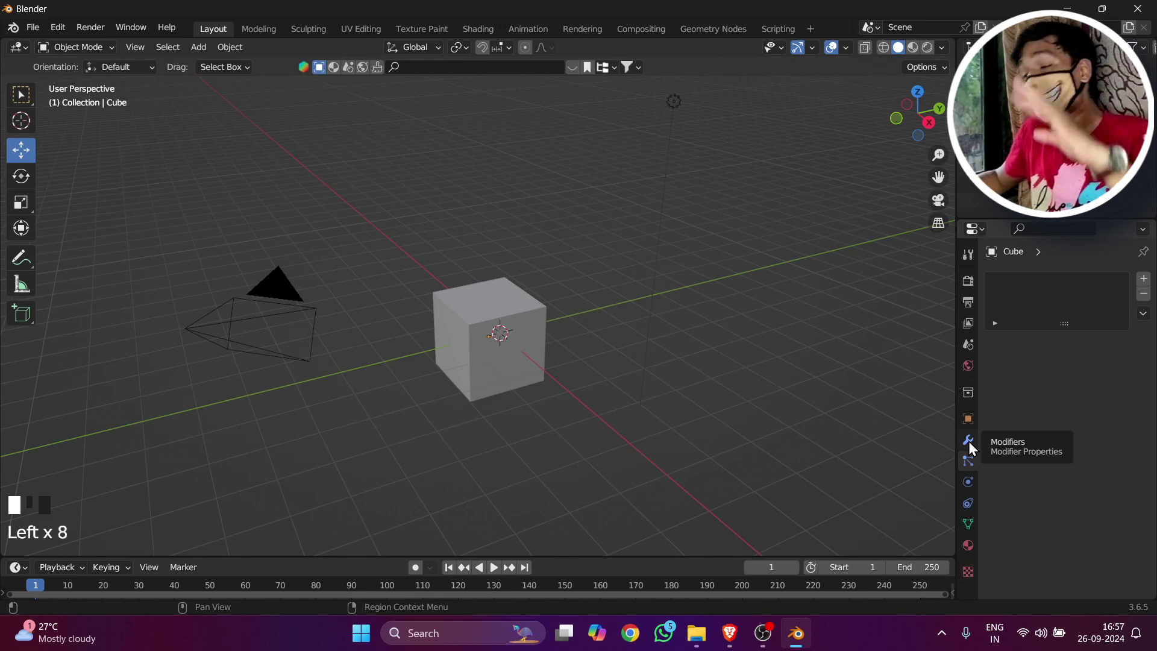
# Set the cube's X location to about 0.23 m in its object properties.
pyautogui.click(969, 419)
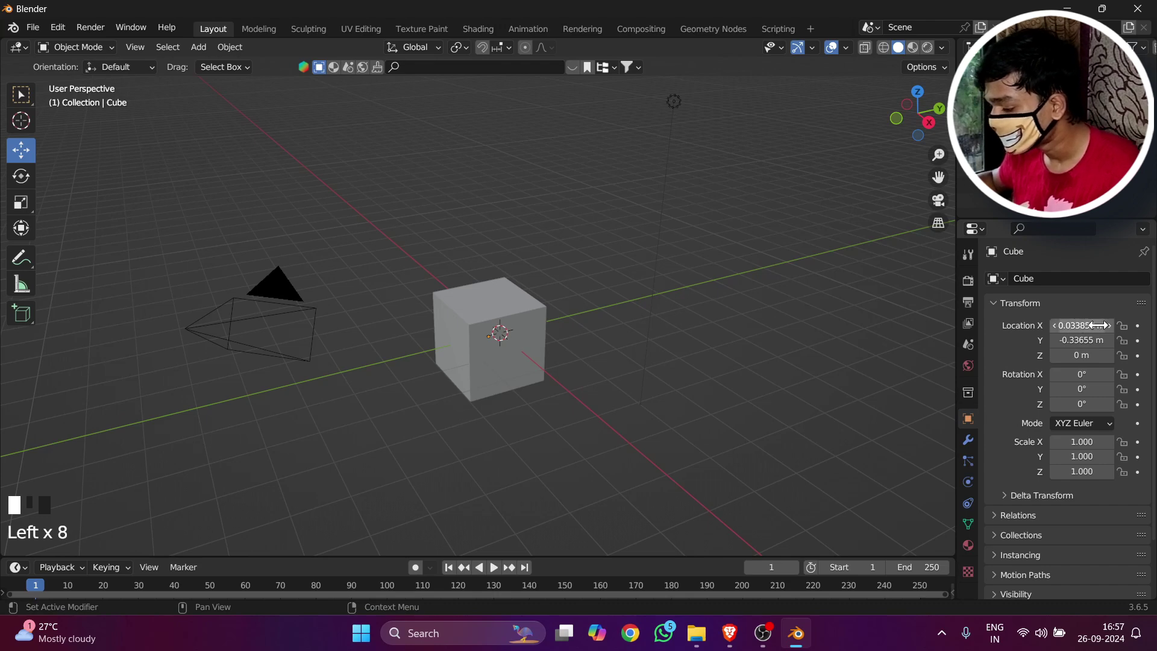
pyautogui.moveTo(1086, 325)
pyautogui.mouseDown()
pyautogui.moveTo(1025, 325)
pyautogui.moveTo(1109, 325)
pyautogui.moveTo(1055, 326)
pyautogui.moveTo(1086, 325)
pyautogui.mouseUp()
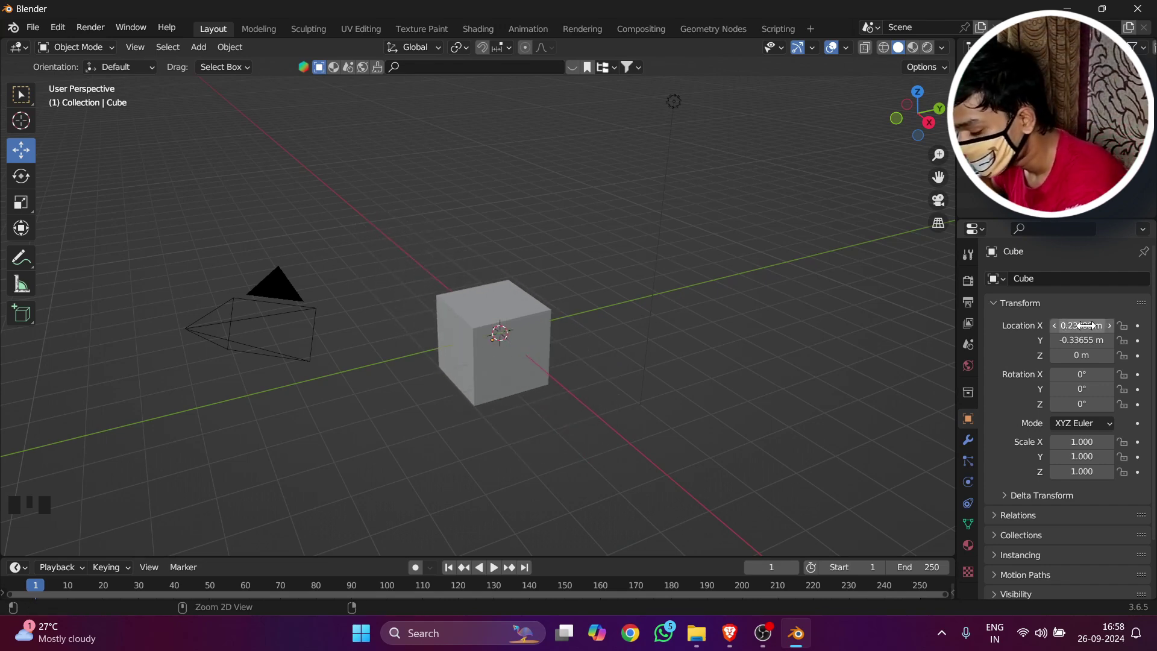
# Undo the cube's X location change, and try other Y locations before undoing them as well.
pyautogui.hotkey('ctrl', 'z')
pyautogui.moveTo(1094, 341); pyautogui.dragTo(1107, 340)
pyautogui.moveTo(1087, 340); pyautogui.dragTo(1061, 355)
pyautogui.hotkey('ctrl', 'z')
pyautogui.hotkey('ctrl', 'z')
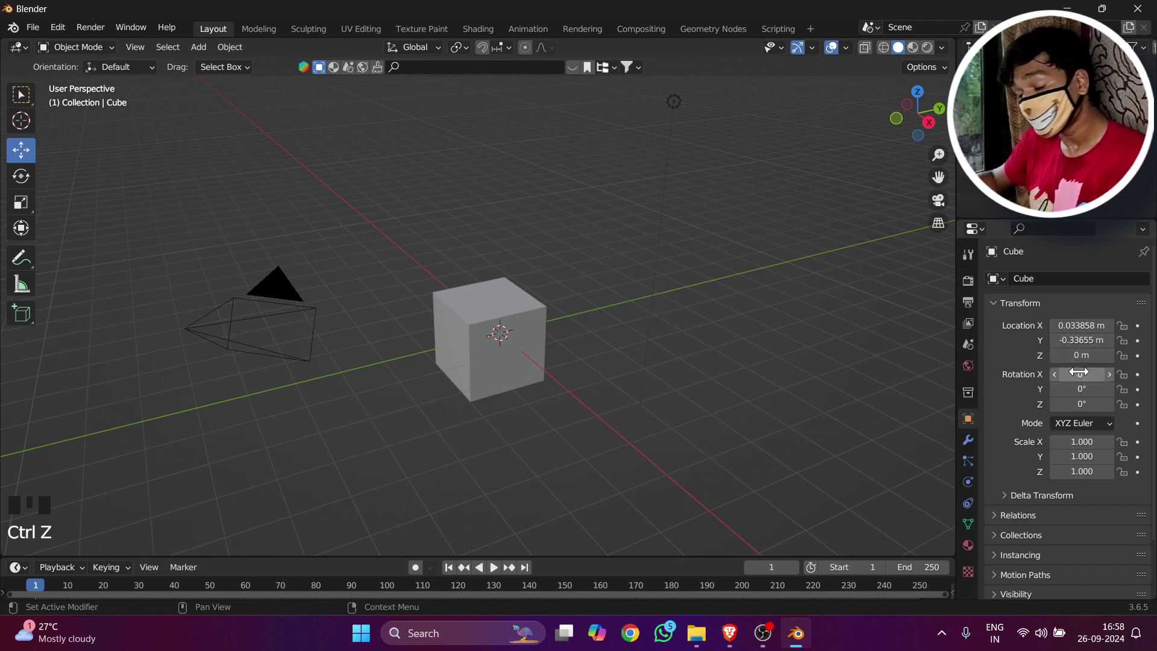
# Set the cube's X rotation to 88° in its object properties, and try a Y rotation before undoing it.
pyautogui.moveTo(1088, 375); pyautogui.dragTo(1139, 374)
pyautogui.moveTo(1074, 394); pyautogui.dragTo(1104, 406)
pyautogui.hotkey('ctrl', 'z')
pyautogui.hotkey('ctrl', 'z')
pyautogui.hotkey('ctrl', 'z')
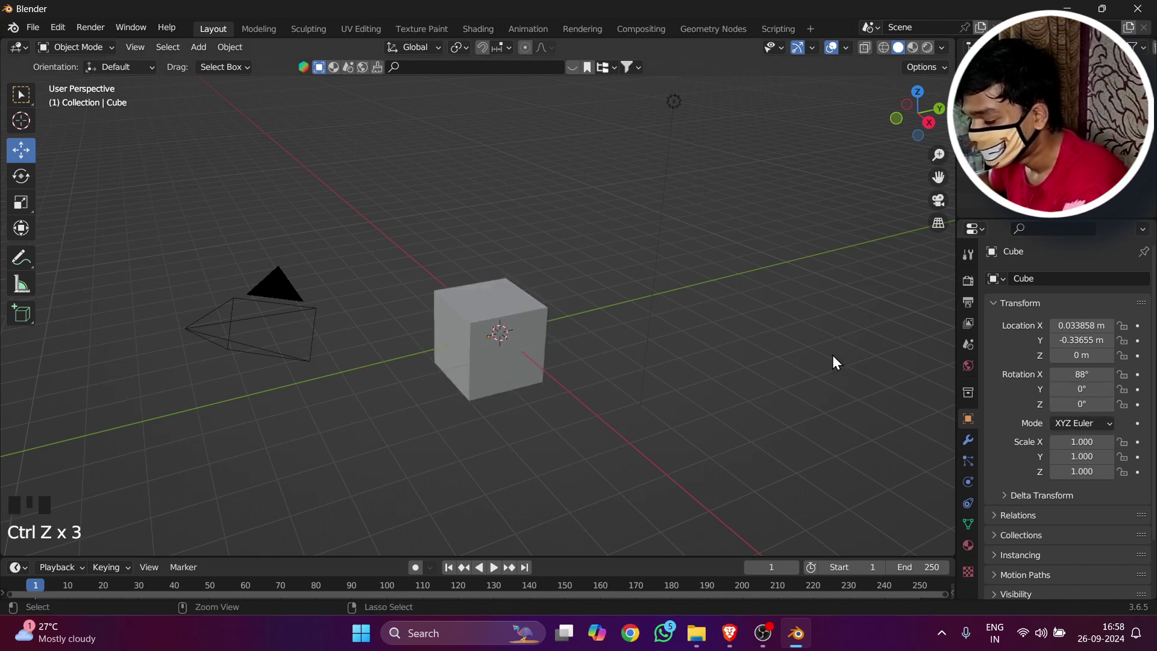
# Try scaling the cube to 3.500 in X, 3.570 in Y and 2.480 in Z, and undo the scaling.
pyautogui.moveTo(1072, 442); pyautogui.dragTo(1154, 442)
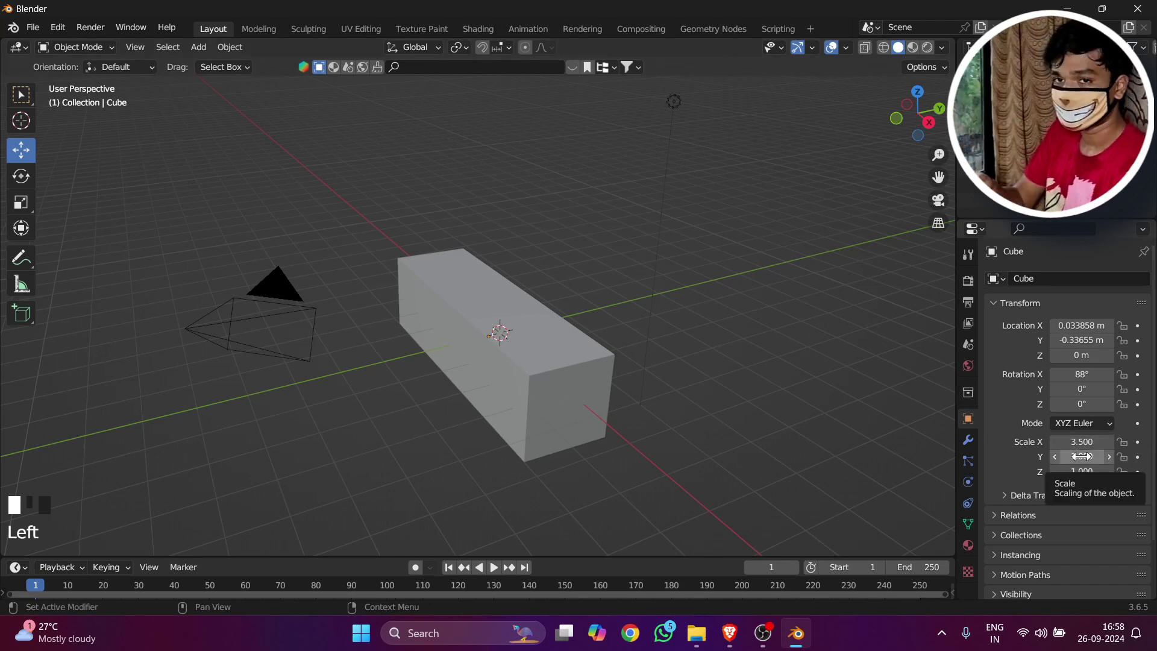
pyautogui.moveTo(1083, 456); pyautogui.dragTo(1147, 457)
pyautogui.moveTo(1076, 469); pyautogui.dragTo(1116, 470)
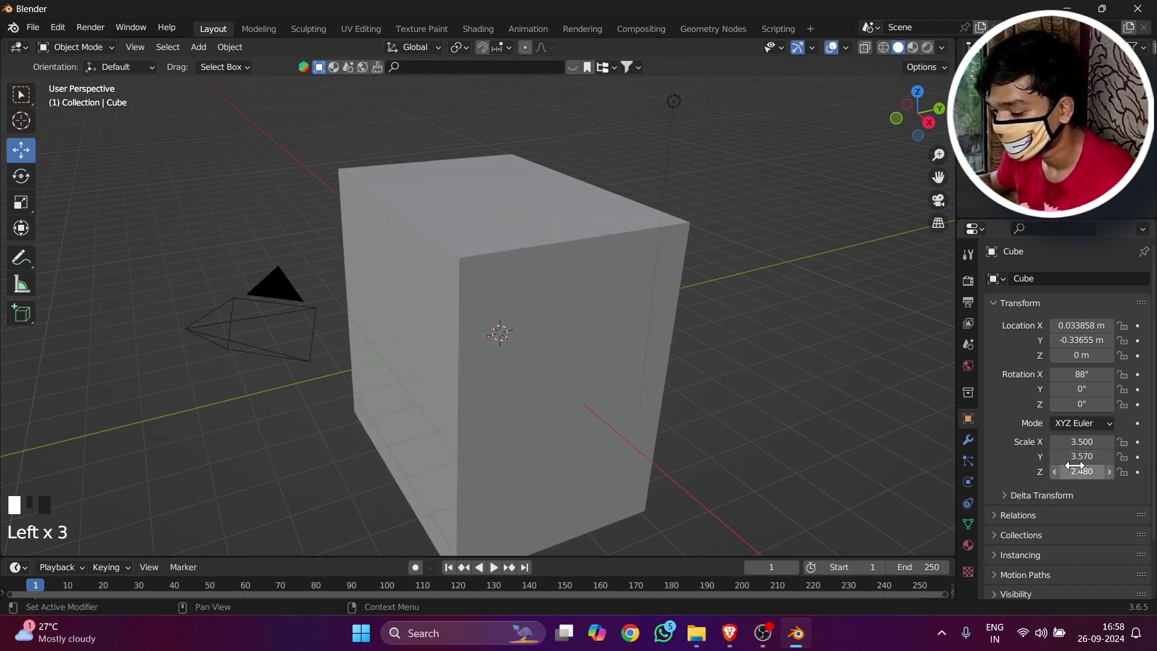
pyautogui.hotkey('ctrl', 'z')
pyautogui.hotkey('ctrl', 'z')
pyautogui.hotkey('ctrl', 'z')
pyautogui.hotkey('ctrl', 'z')
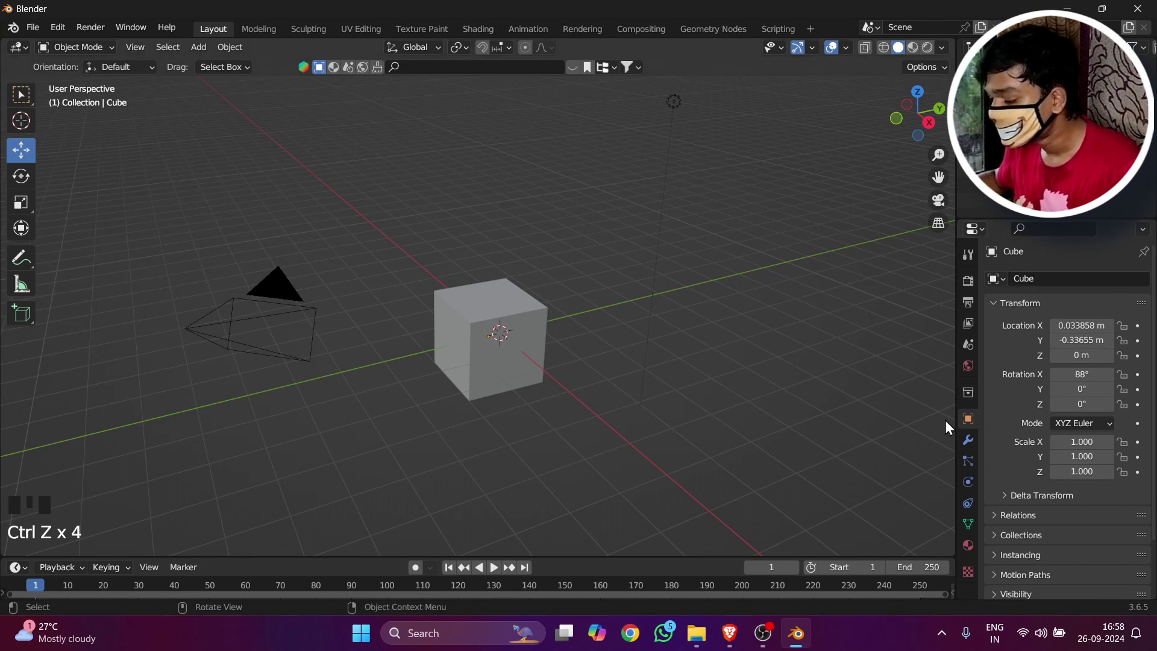
# Select the cube, unlink its existing material and create a new material in its place.
pyautogui.scroll(-2, 1057, 496)
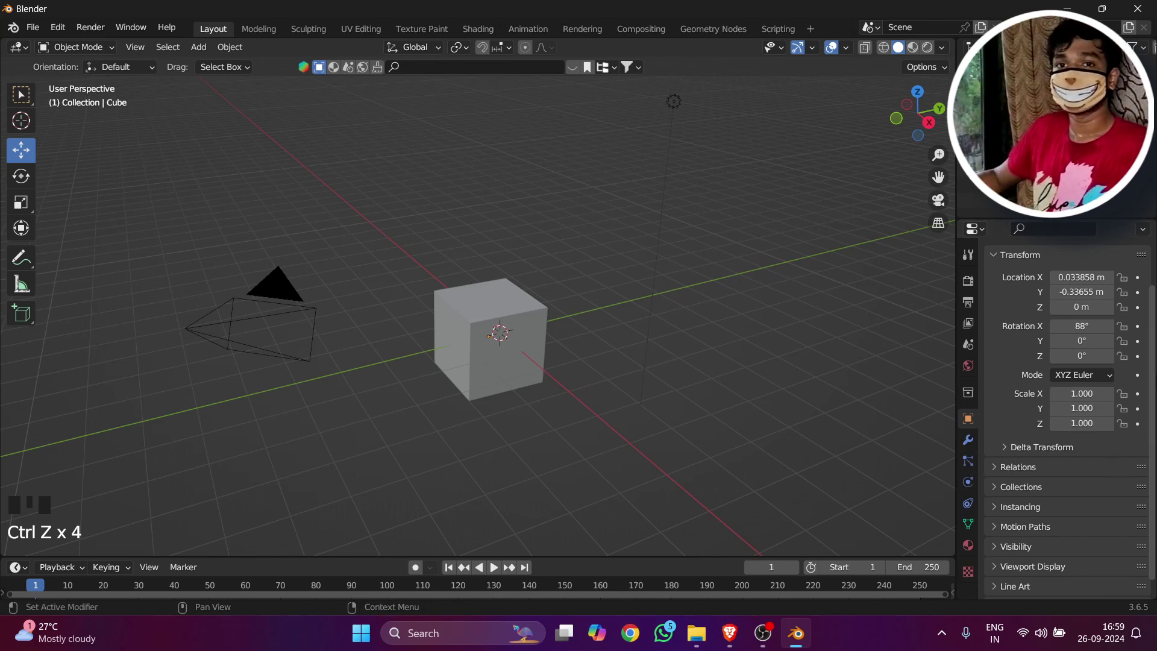
pyautogui.click(497, 309)
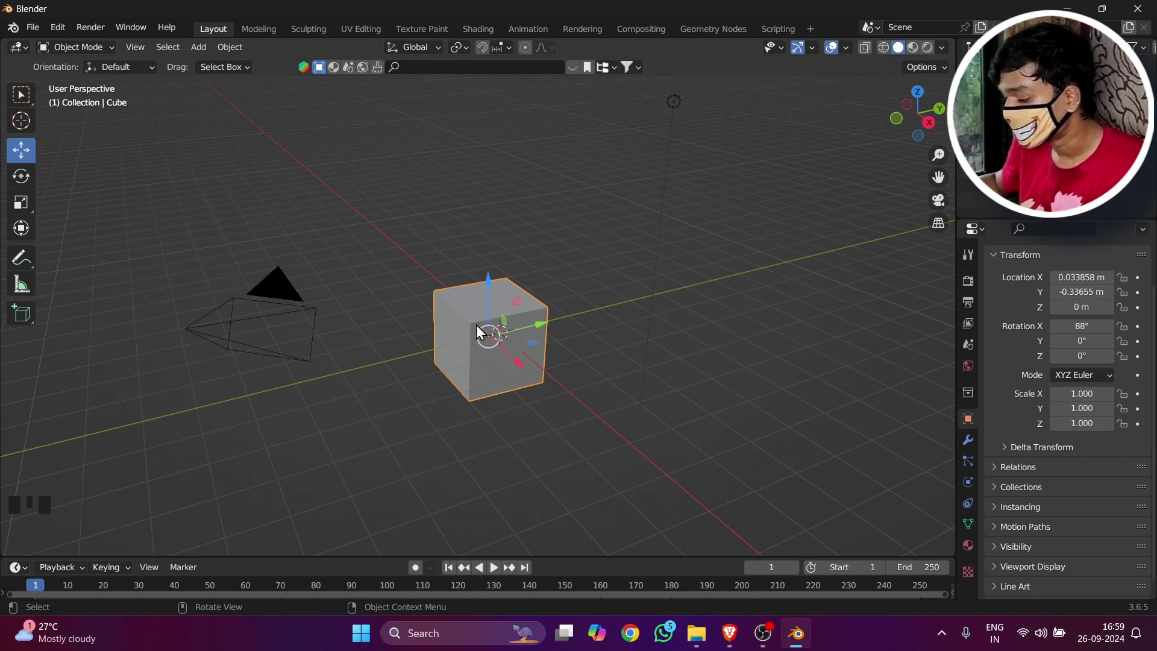
pyautogui.click(971, 550)
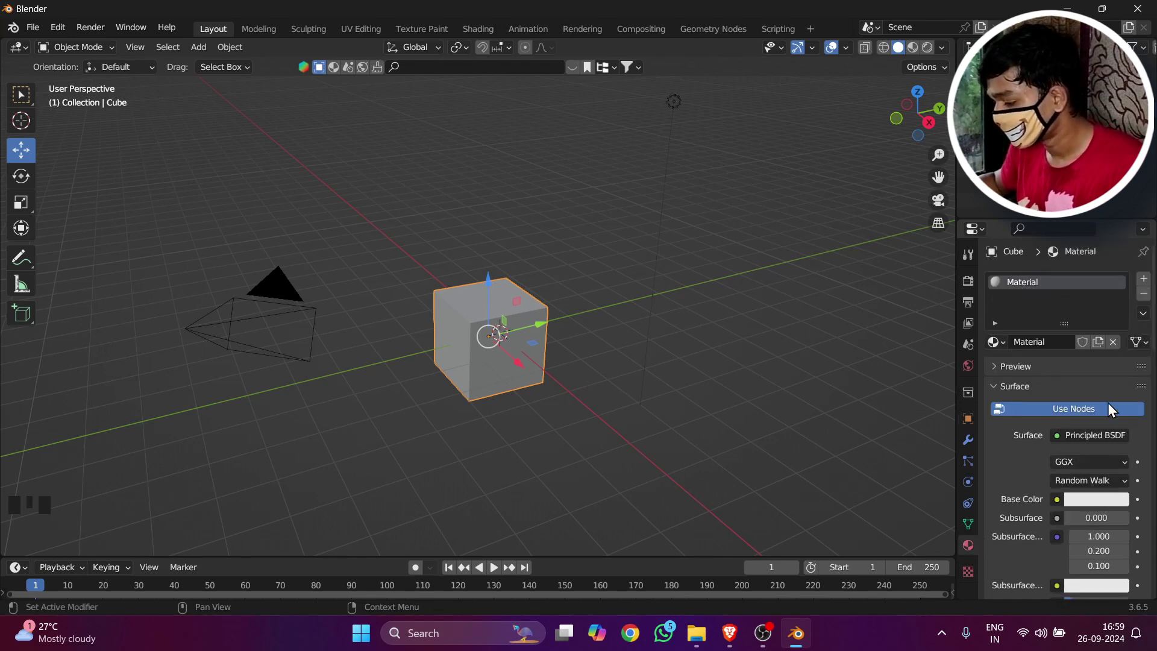
pyautogui.scroll(4, 1113, 367)
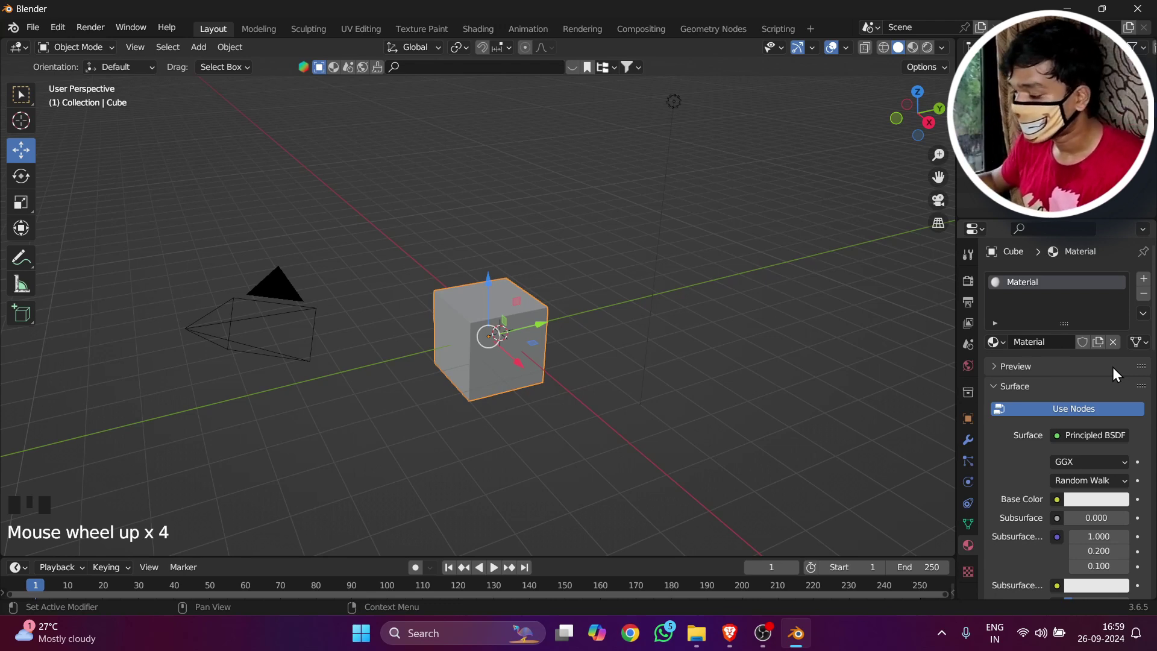
pyautogui.click(1113, 342)
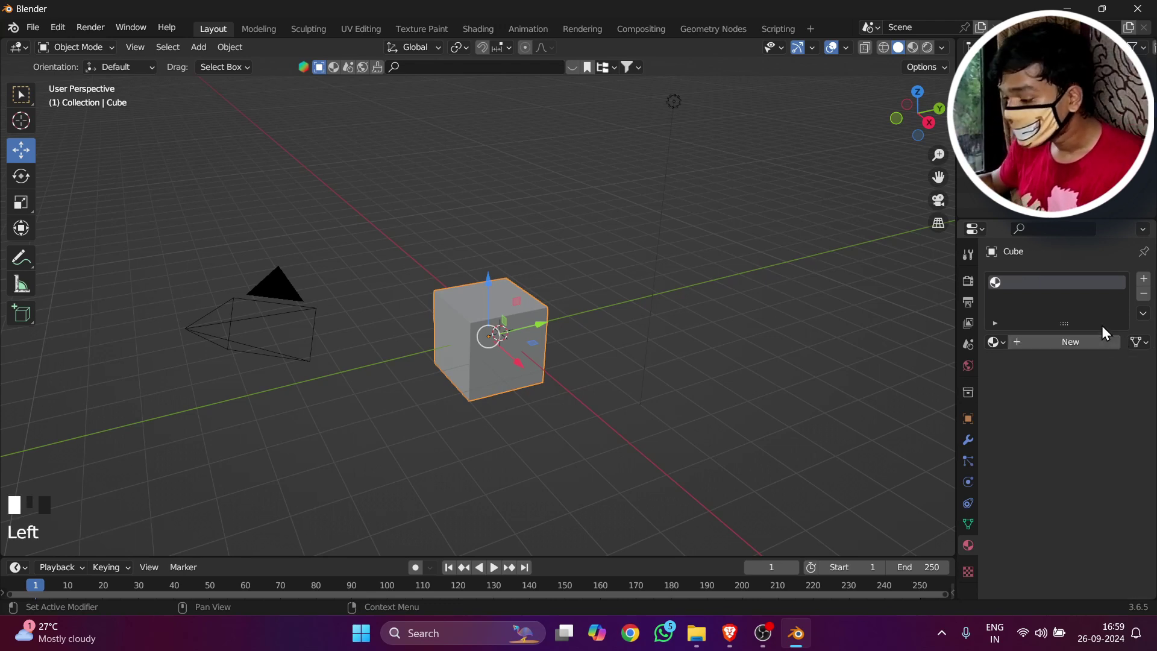
pyautogui.click(1074, 341)
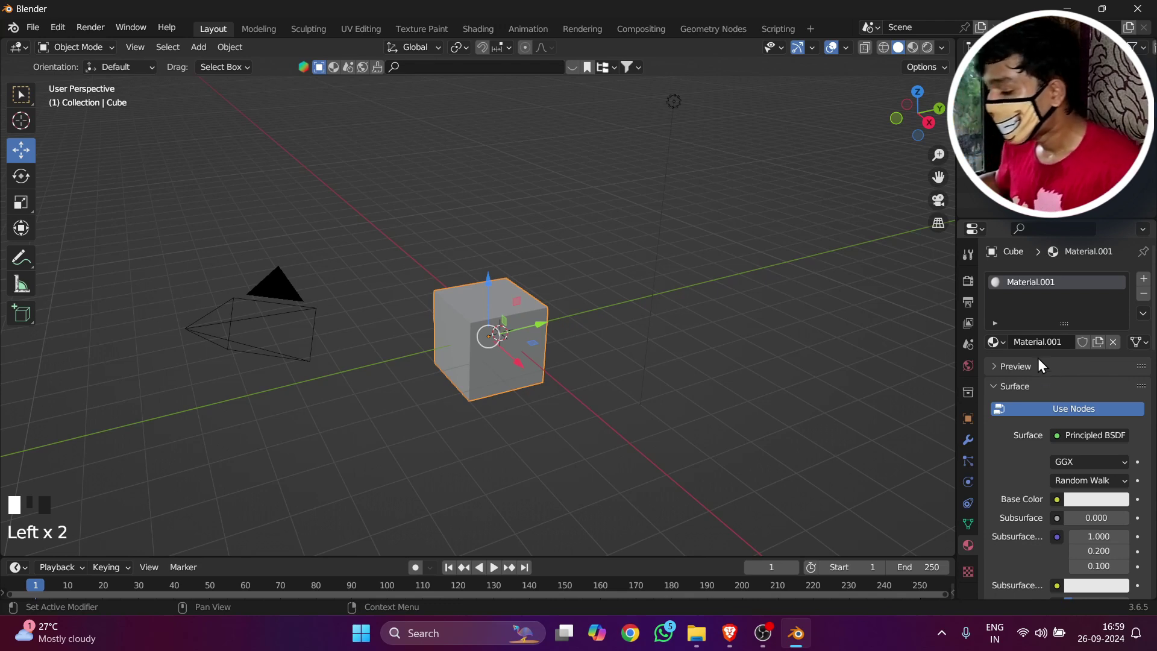
# Review the new material's surface settings and set its base color to dark orange with hue 0.020, saturation 1.000 and value 0.343.
pyautogui.scroll(-2, 1029, 512)
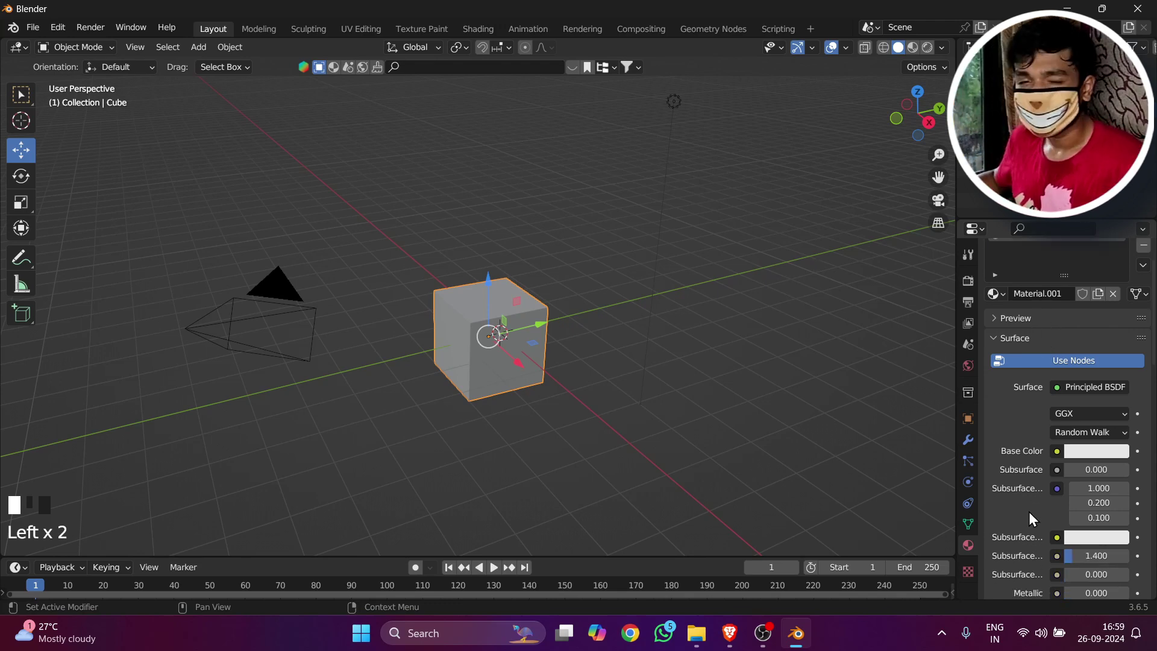
pyautogui.scroll(-1, 1029, 511)
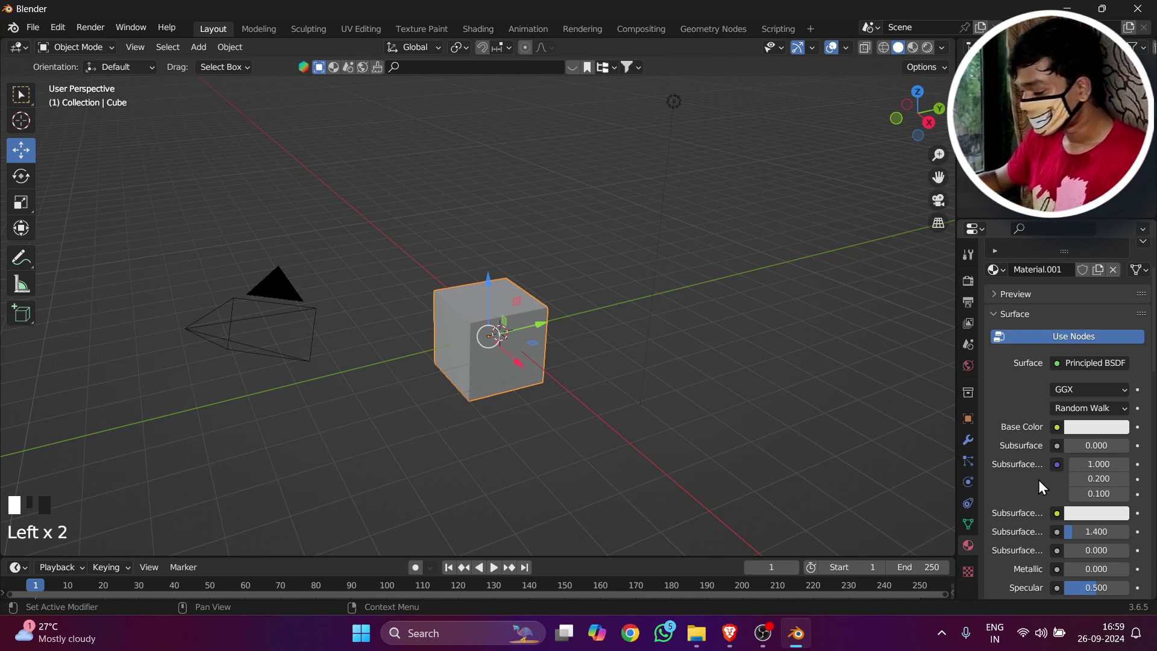
pyautogui.scroll(-8, 1039, 480)
pyautogui.scroll(-5, 1043, 511)
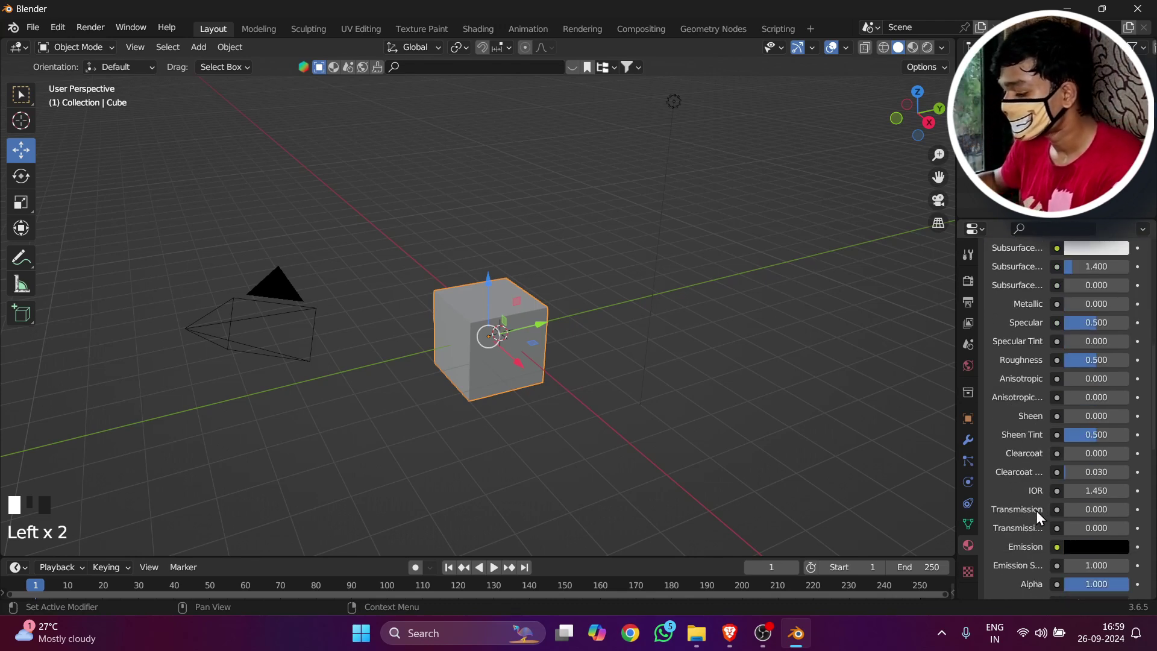
pyautogui.scroll(15, 1015, 512)
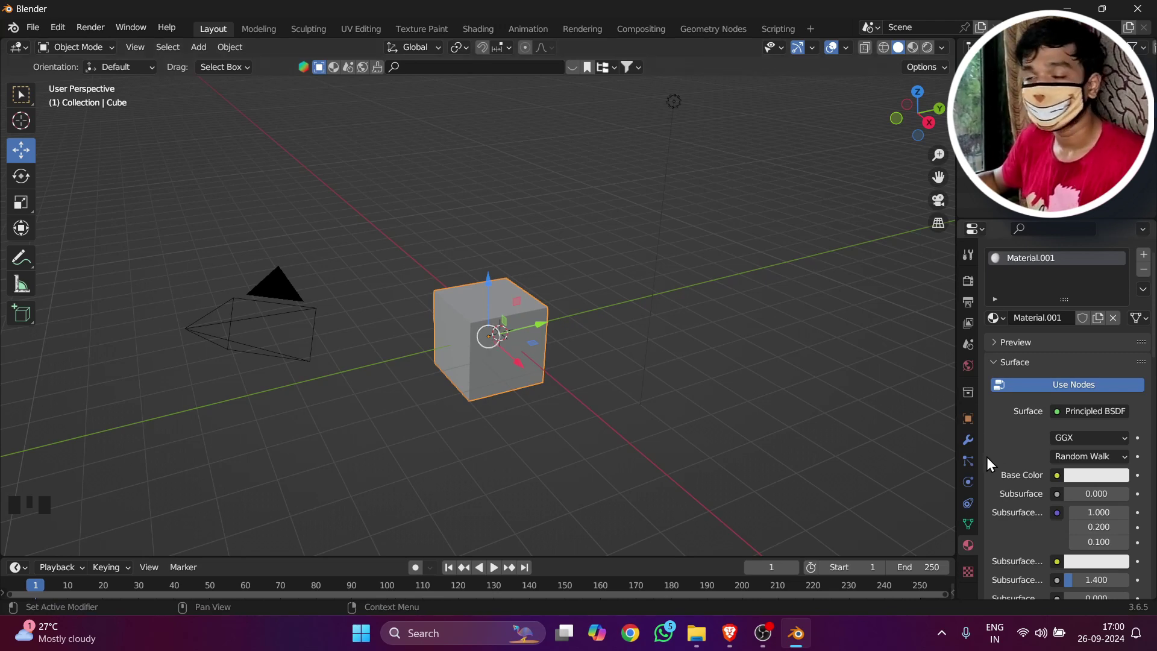
pyautogui.click(1101, 475)
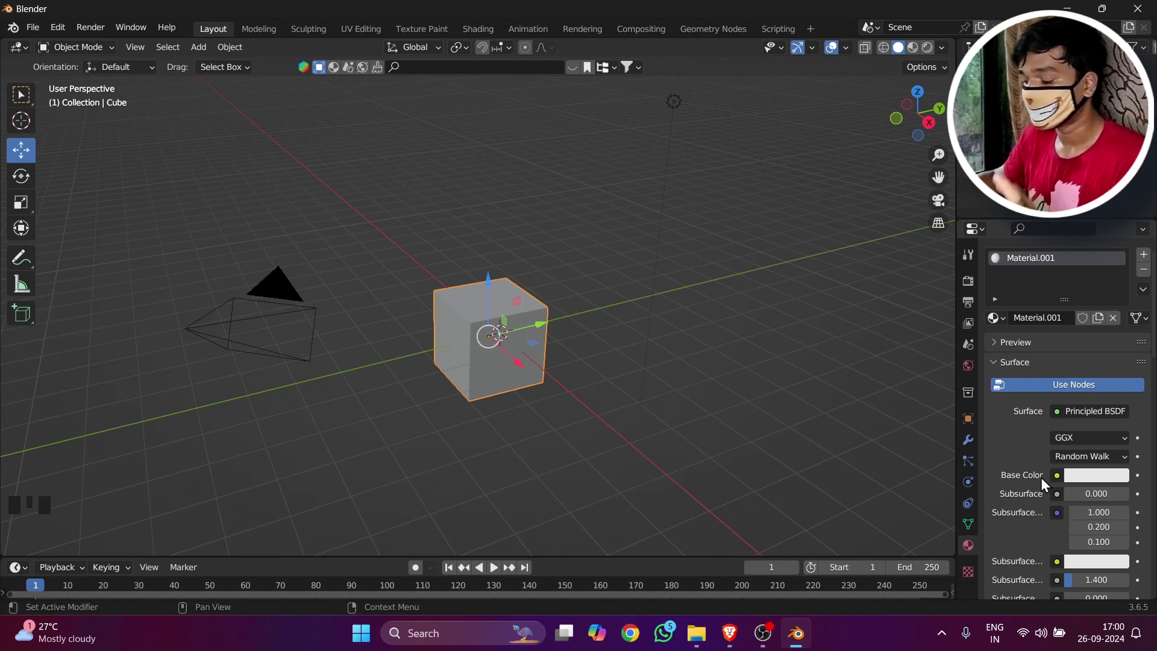
pyautogui.click(1091, 475)
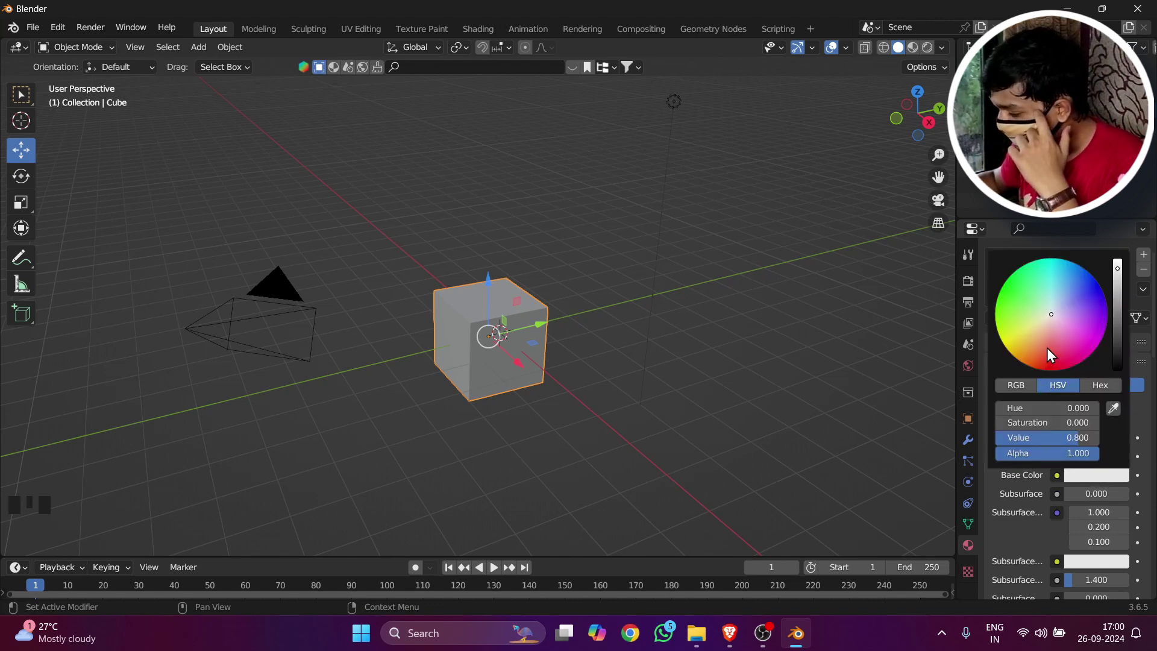
pyautogui.moveTo(1047, 322); pyautogui.dragTo(1034, 368)
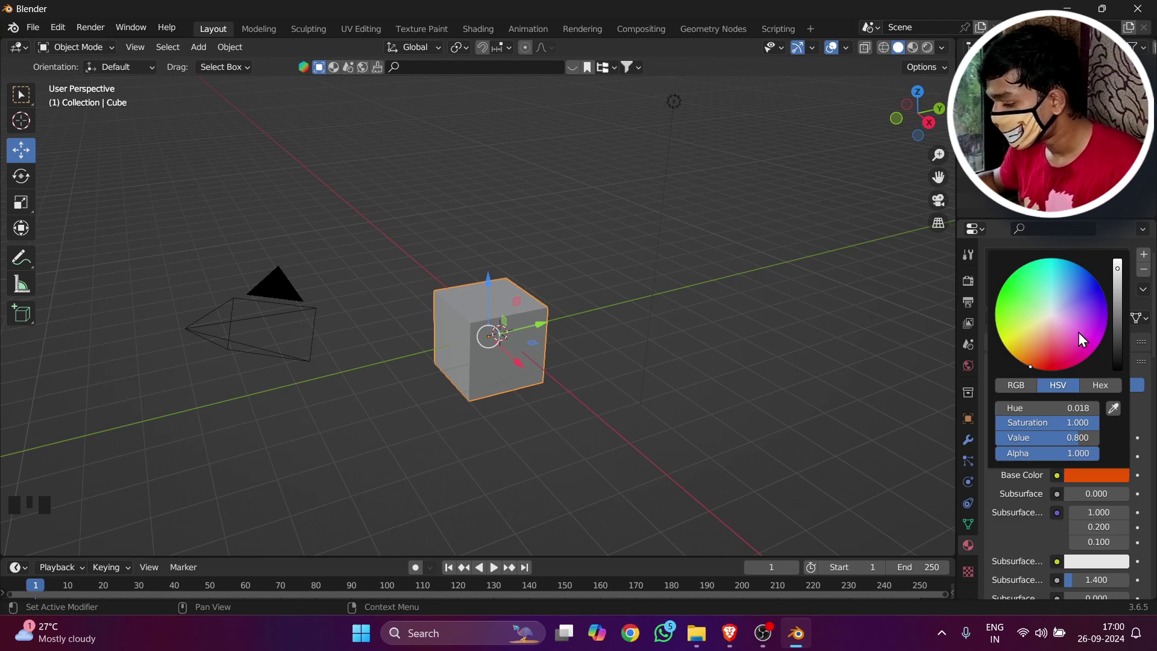
pyautogui.moveTo(1119, 309); pyautogui.dragTo(1117, 299)
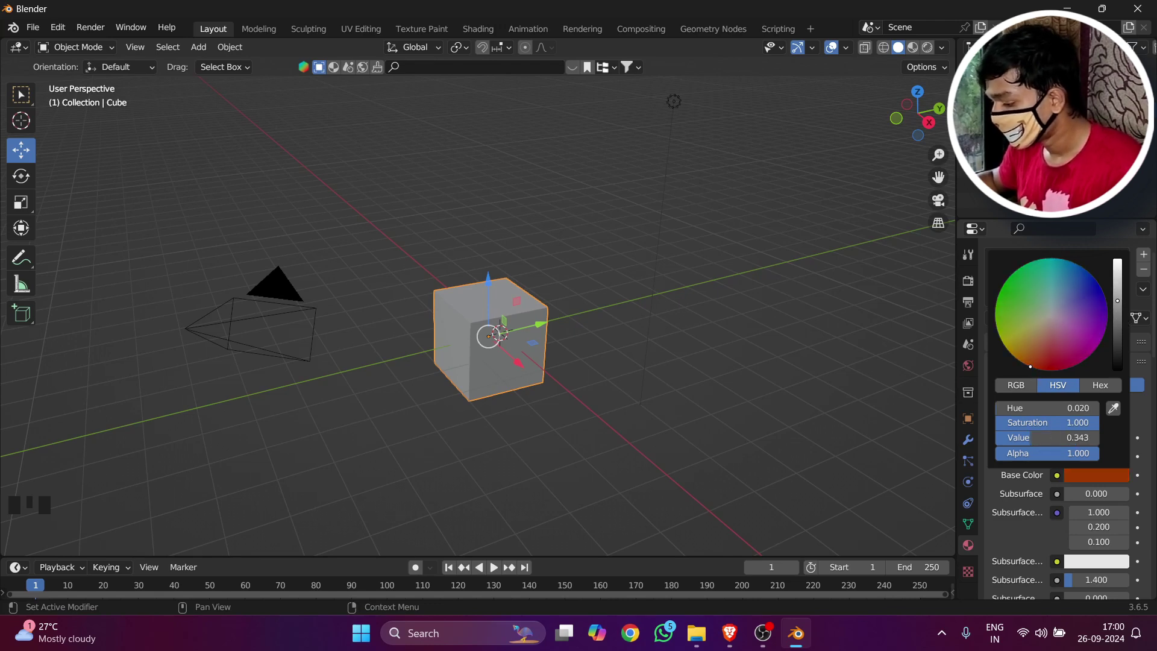
# Try a bright green base color with hue 0.334 and value 1.000, and settle on a dark brown-orange.
pyautogui.click(1104, 474)
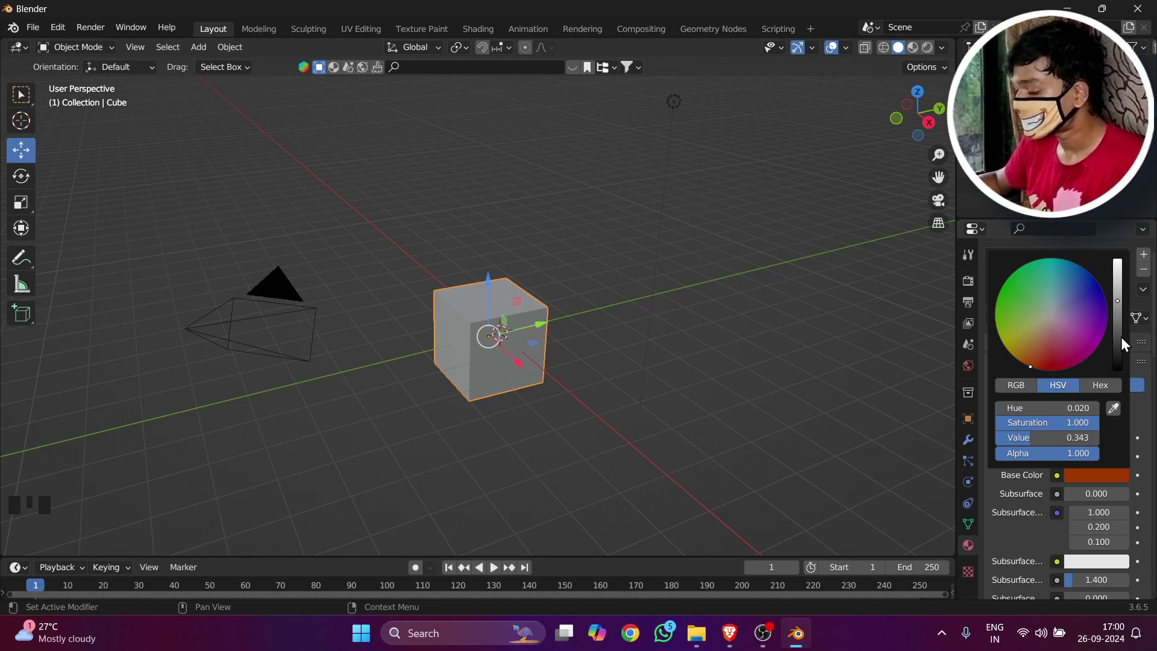
pyautogui.click(1023, 307)
pyautogui.click(1005, 283)
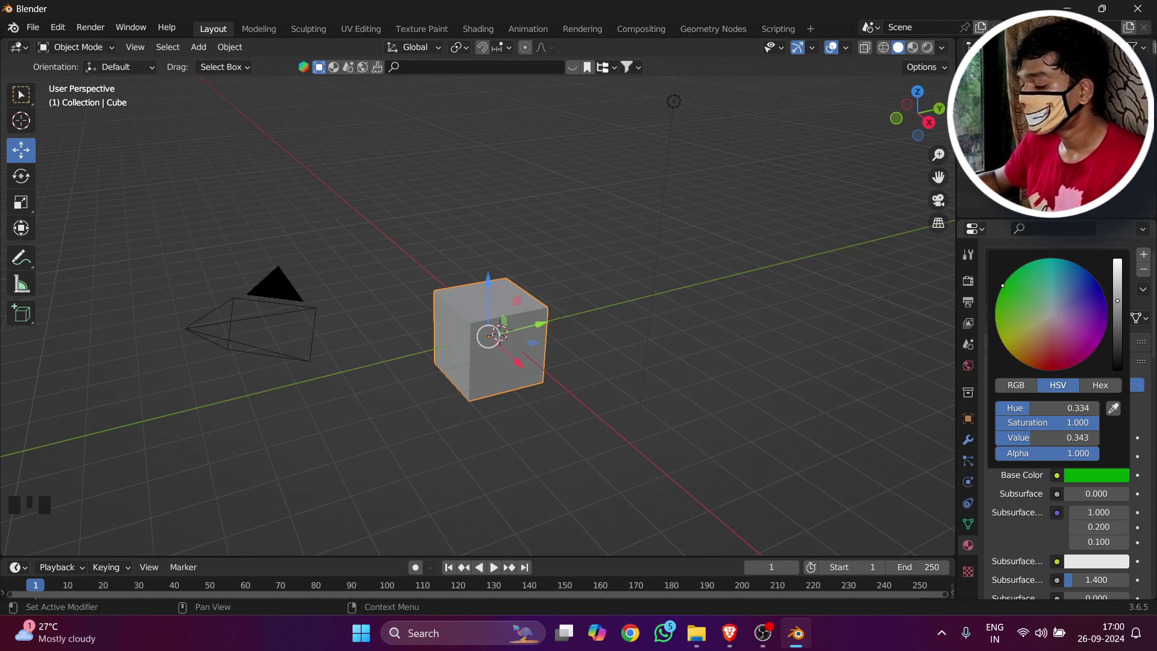
pyautogui.moveTo(1117, 301); pyautogui.dragTo(1118, 259)
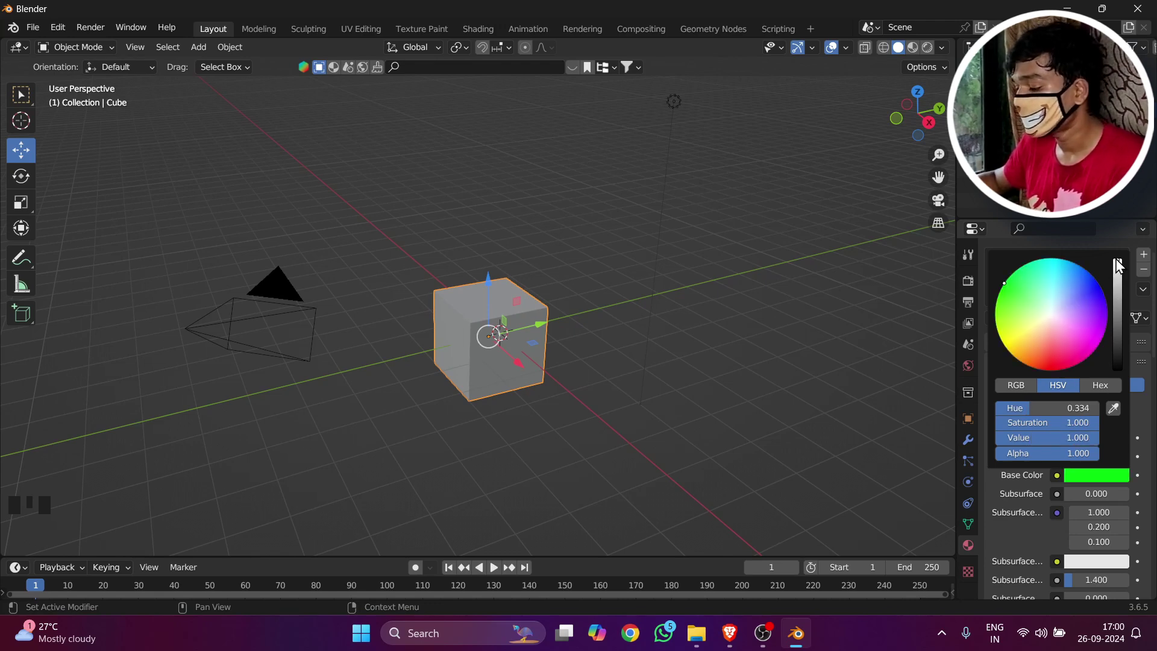
pyautogui.moveTo(1012, 288); pyautogui.dragTo(1020, 362)
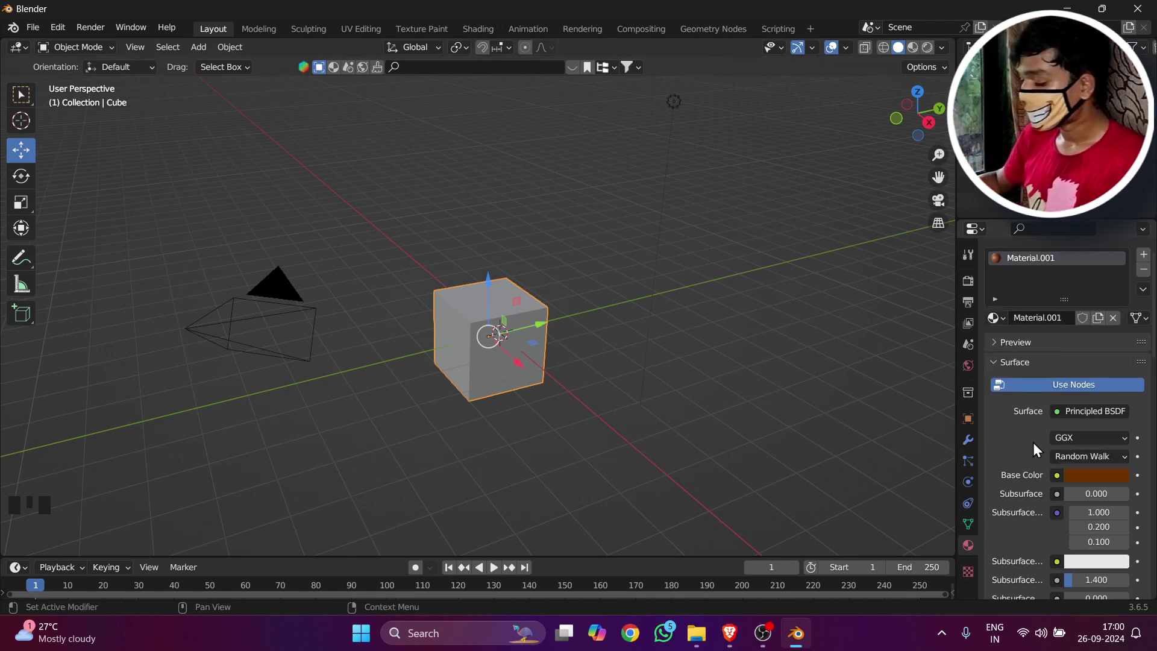
# Switch the viewport shading to Material Preview and inspect the cube's new base color.
pyautogui.scroll(-8, 1043, 471)
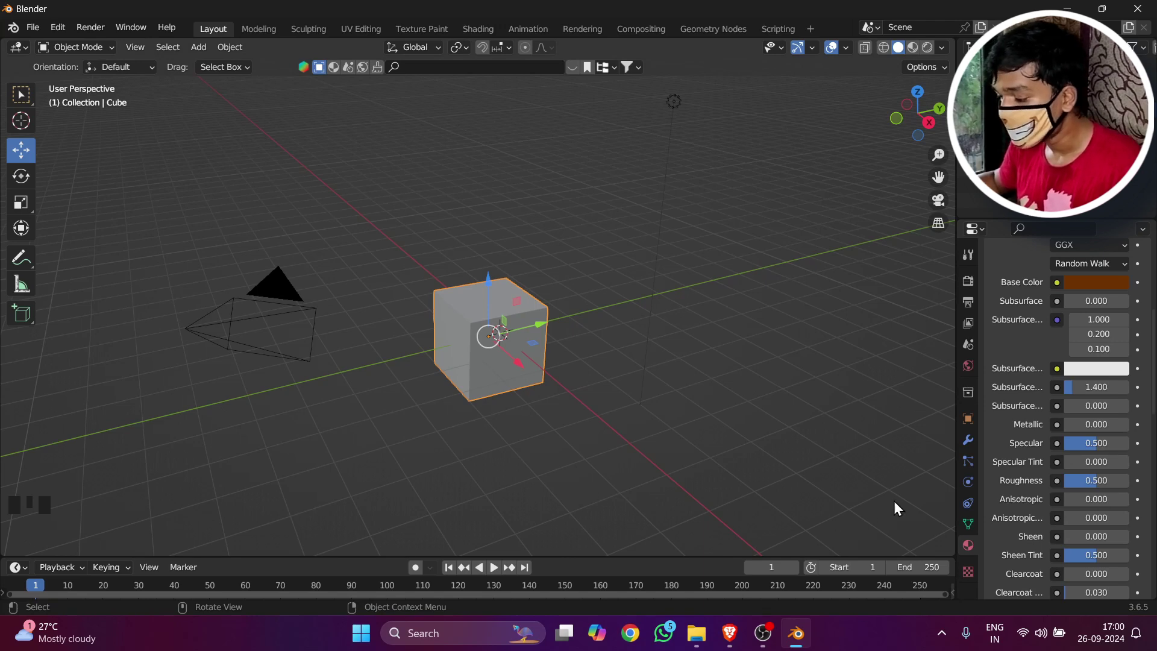
pyautogui.scroll(1, 894, 501)
pyautogui.scroll(8, 1024, 464)
pyautogui.scroll(-2, 633, 474)
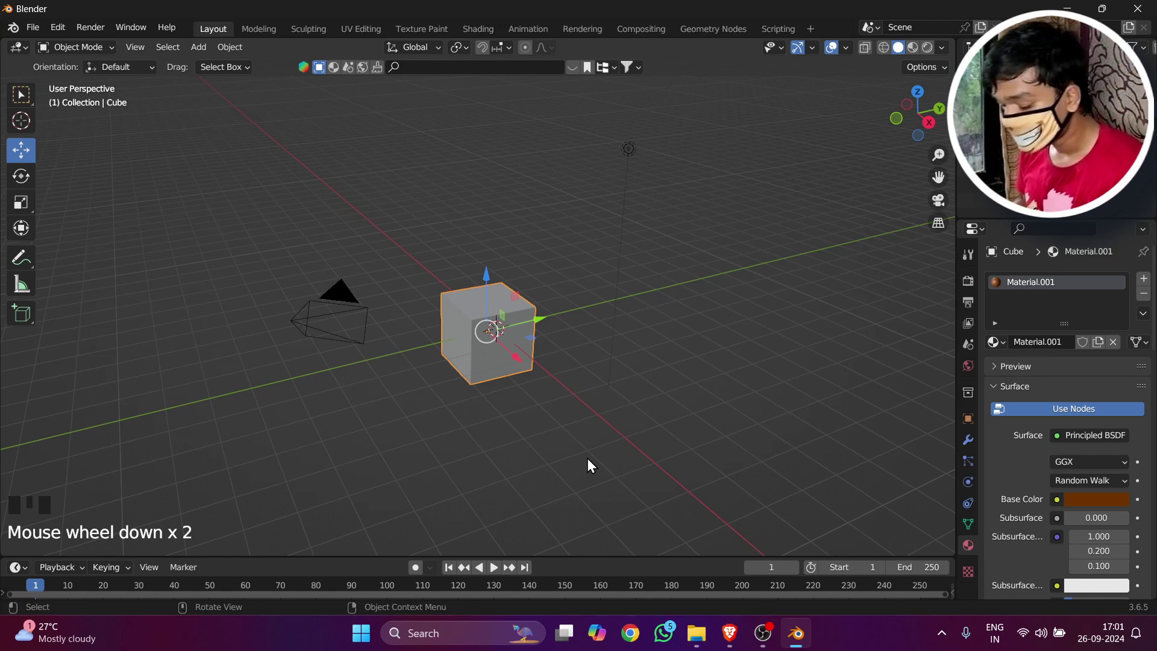
pyautogui.press('z')
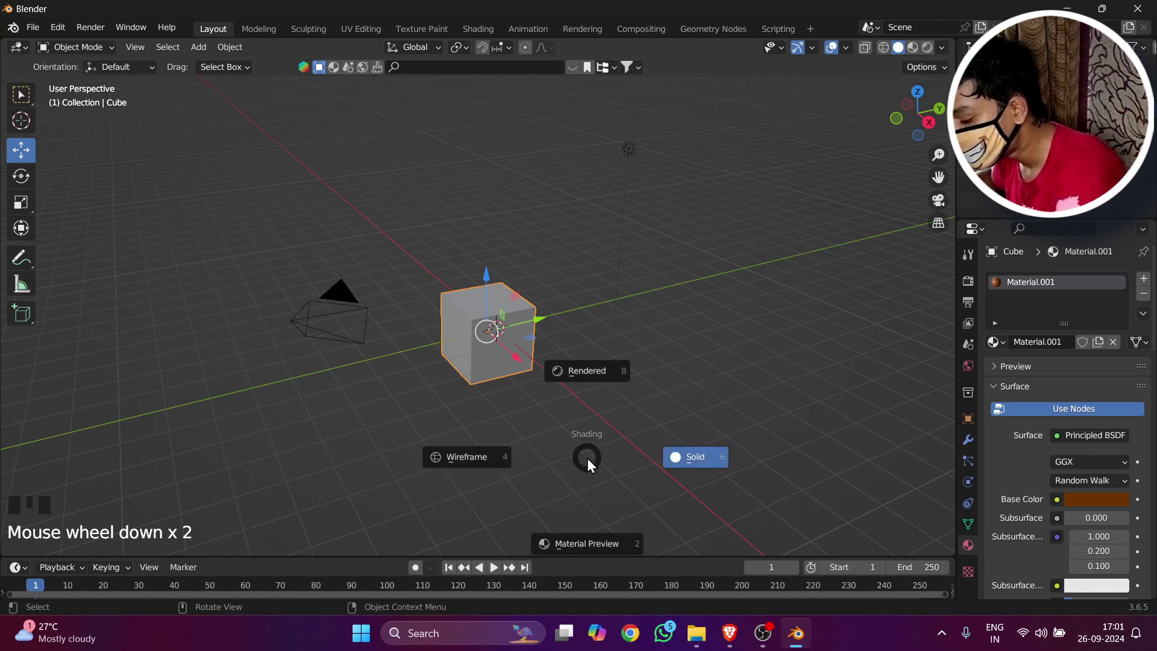
pyautogui.press('z')
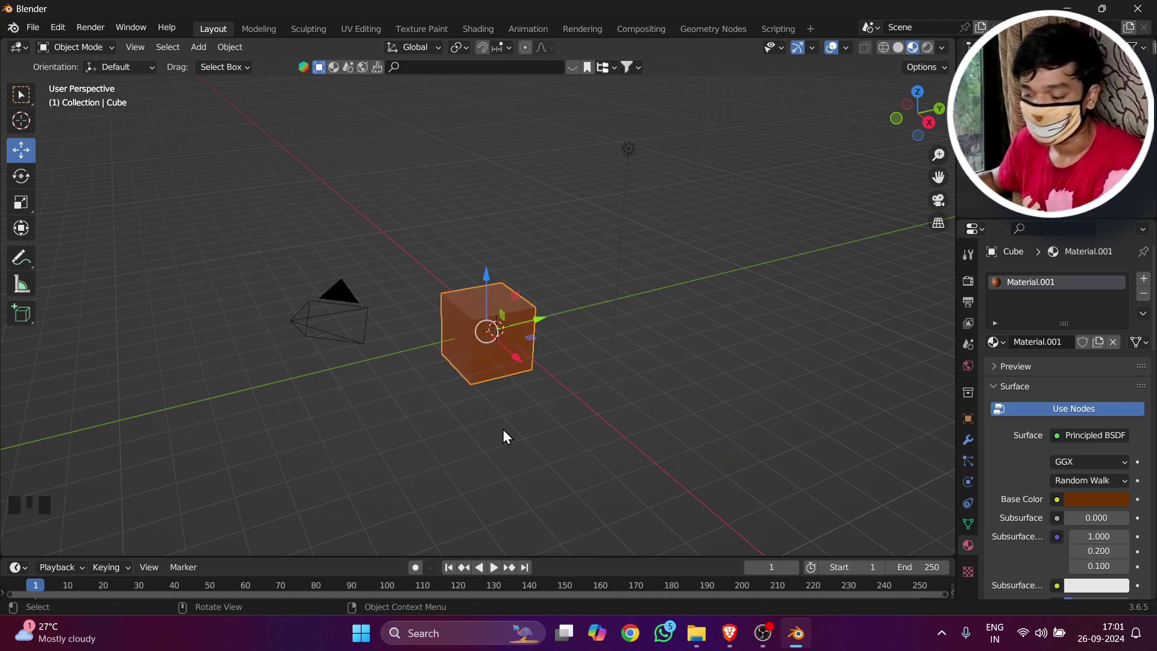
pyautogui.scroll(2, 517, 438)
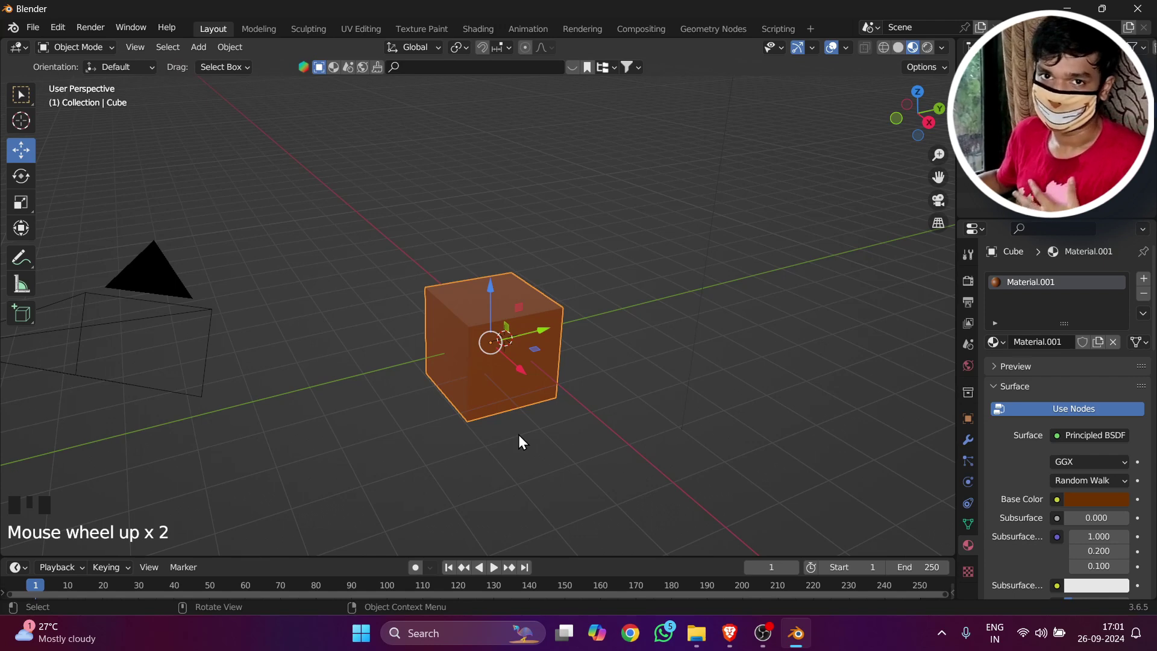
pyautogui.scroll(-2, 561, 396)
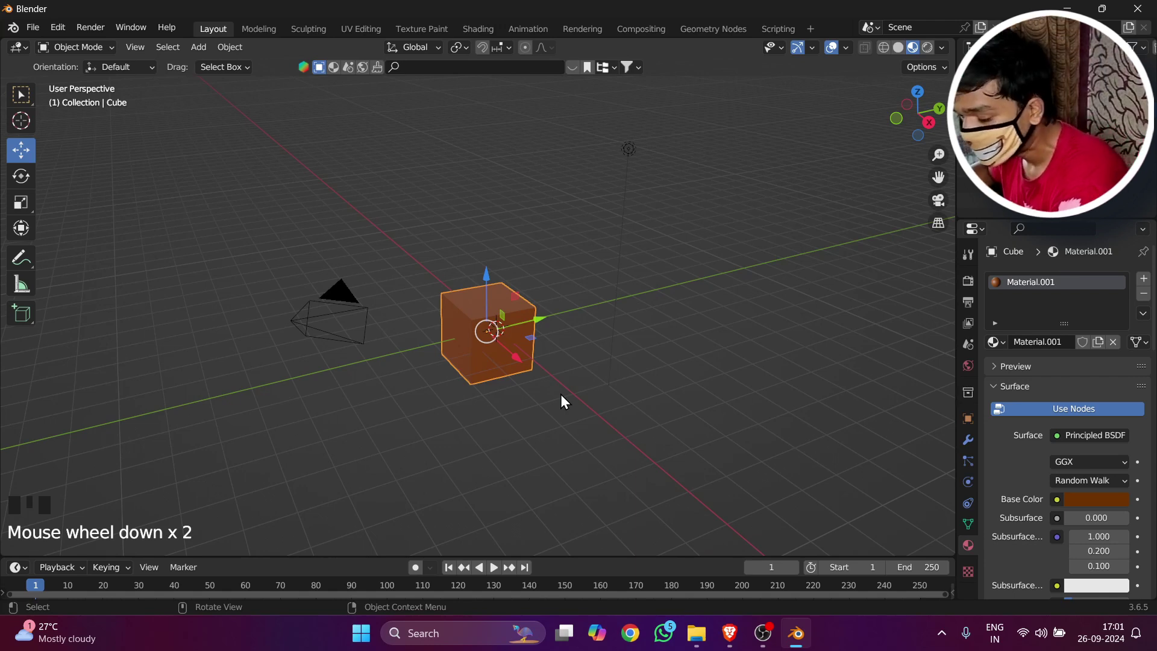
# Switch the viewport shading to Rendered and inspect the lit, colored cube from different angles.
pyautogui.press('z')
pyautogui.click(570, 318)
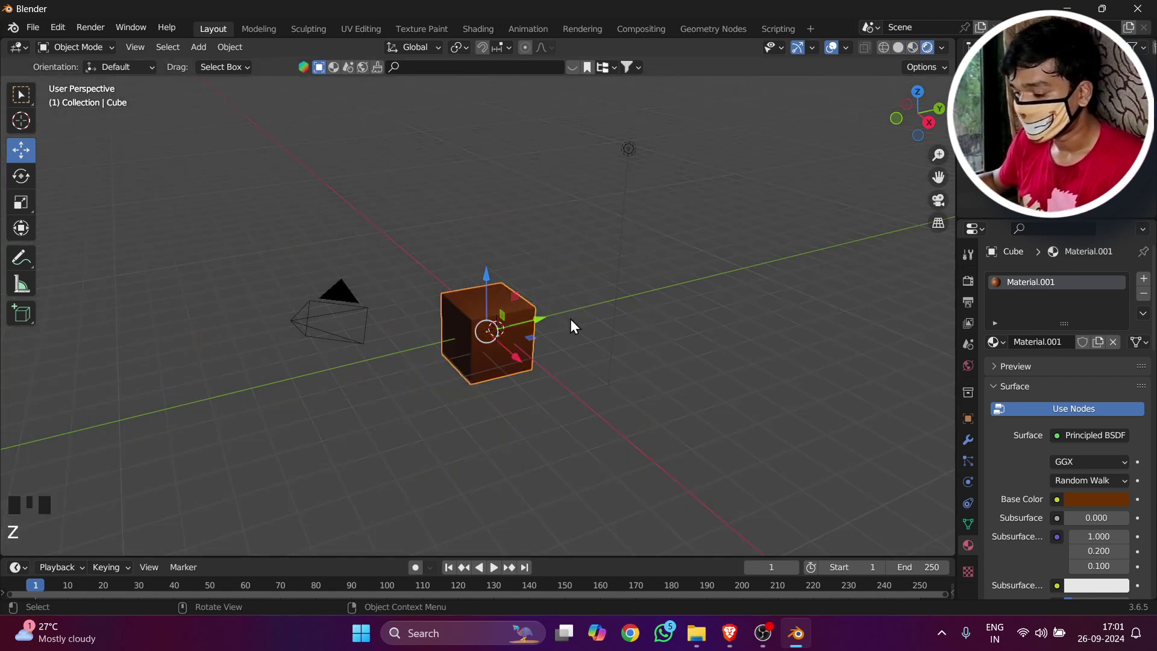
pyautogui.scroll(1, 501, 320)
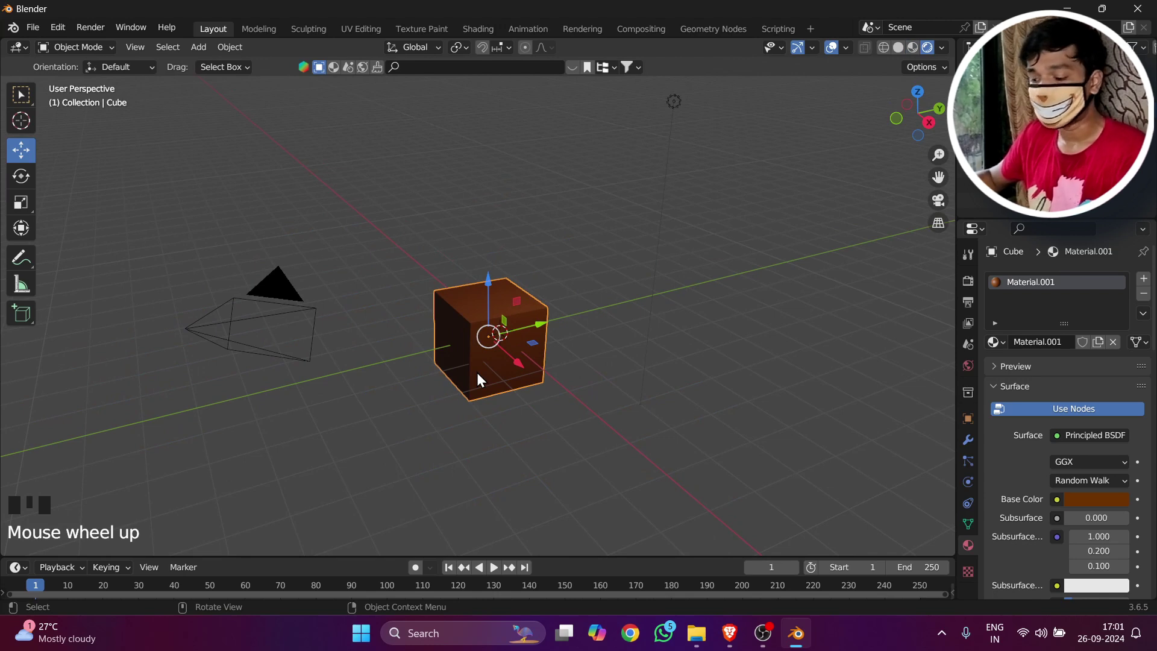
pyautogui.scroll(2, 478, 374)
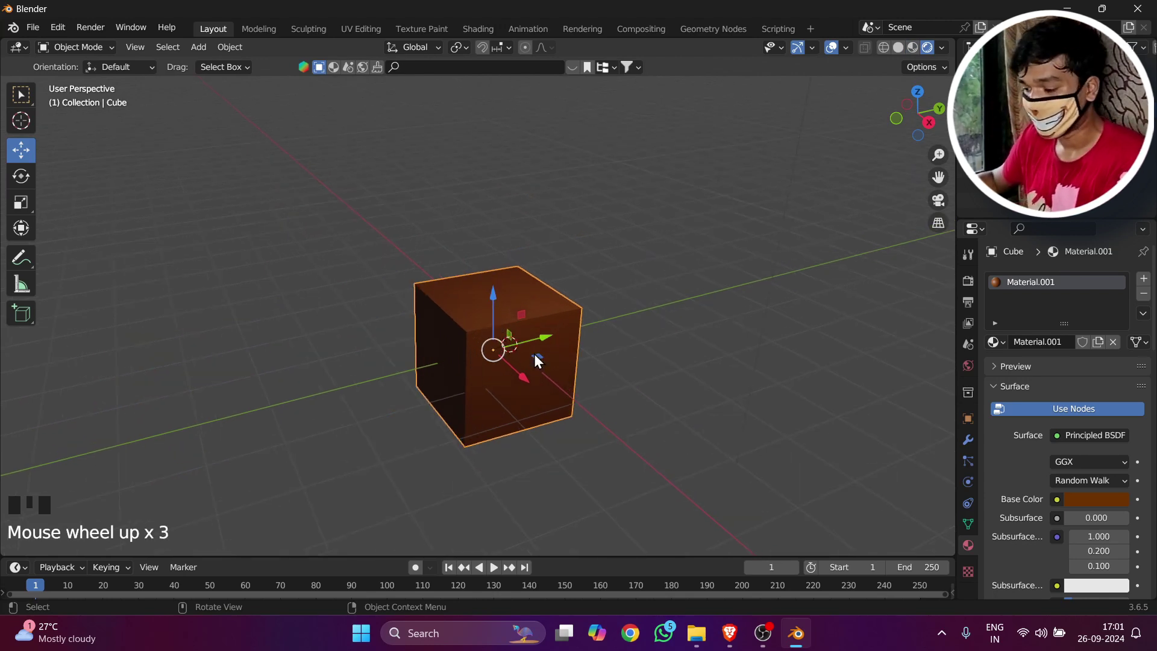
pyautogui.scroll(-3, 536, 353)
pyautogui.moveTo(541, 356); pyautogui.dragTo(422, 342, button='middle')
pyautogui.scroll(-2, 552, 327)
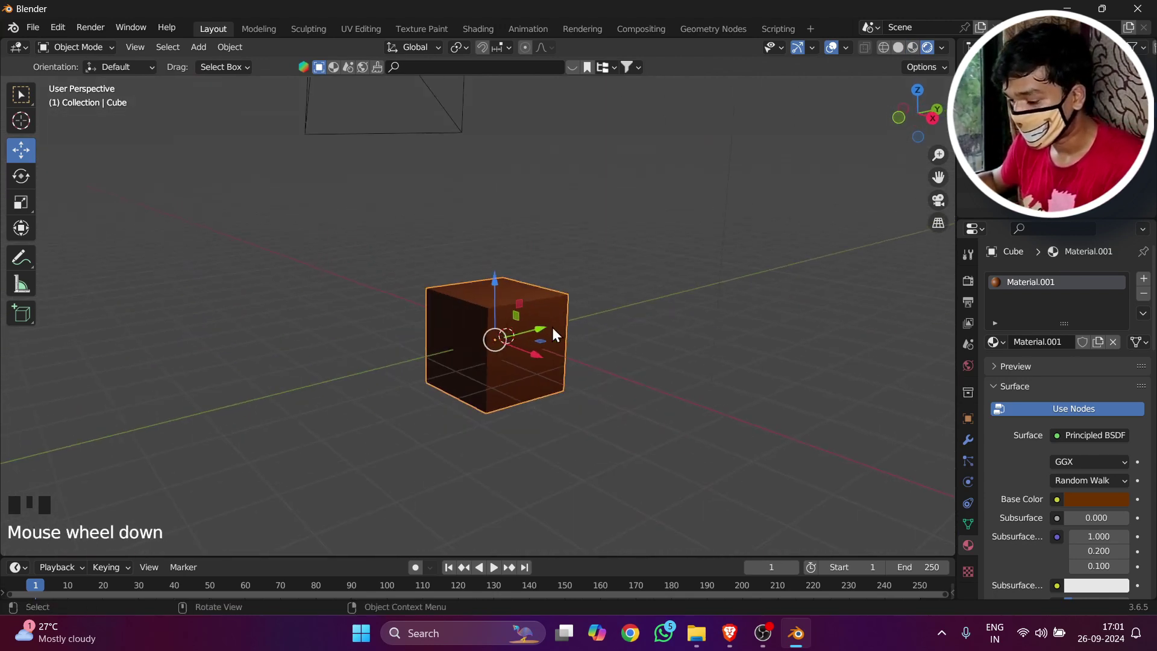
pyautogui.moveTo(552, 327); pyautogui.dragTo(483, 345, button='middle')
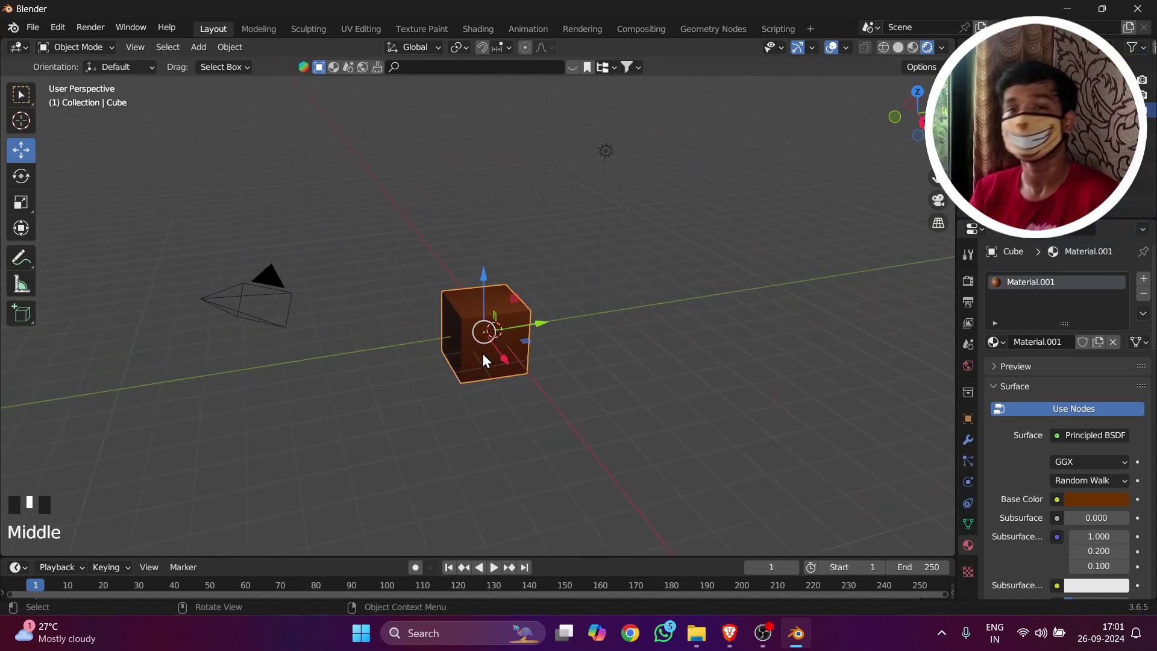